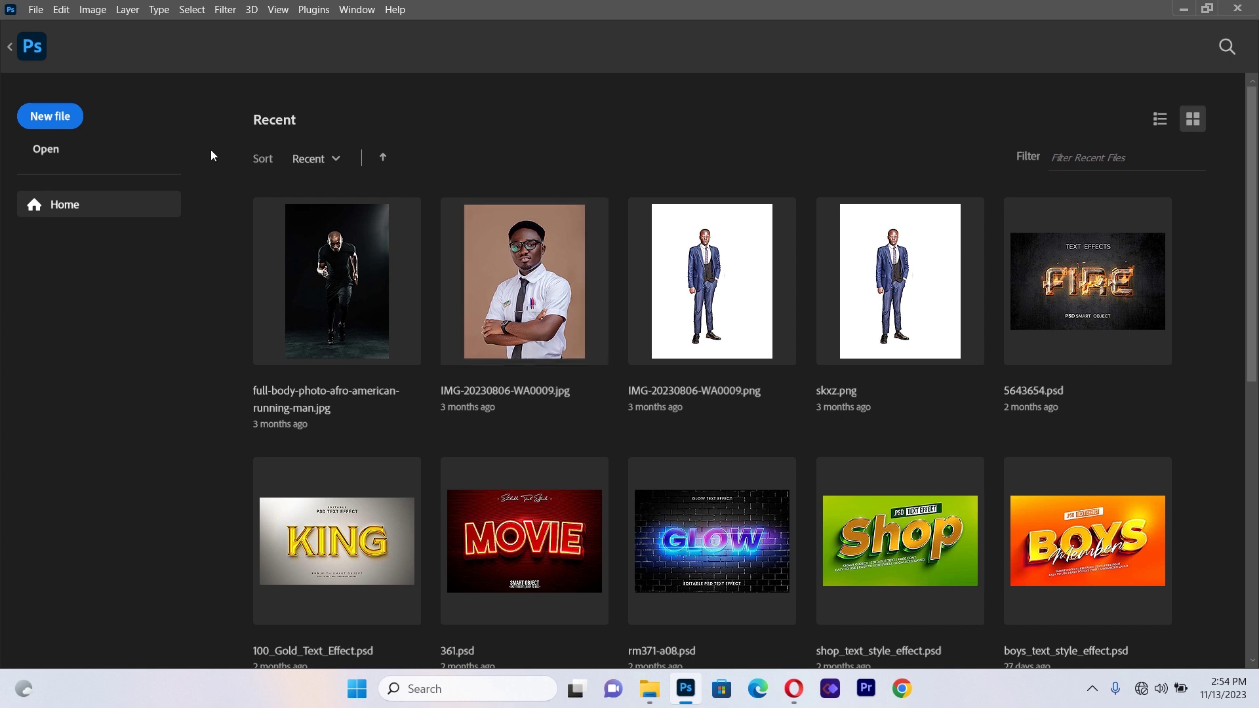
Step: Start a new document preset named BITHDAY with width and height both 1080 pixels
click(65, 120)
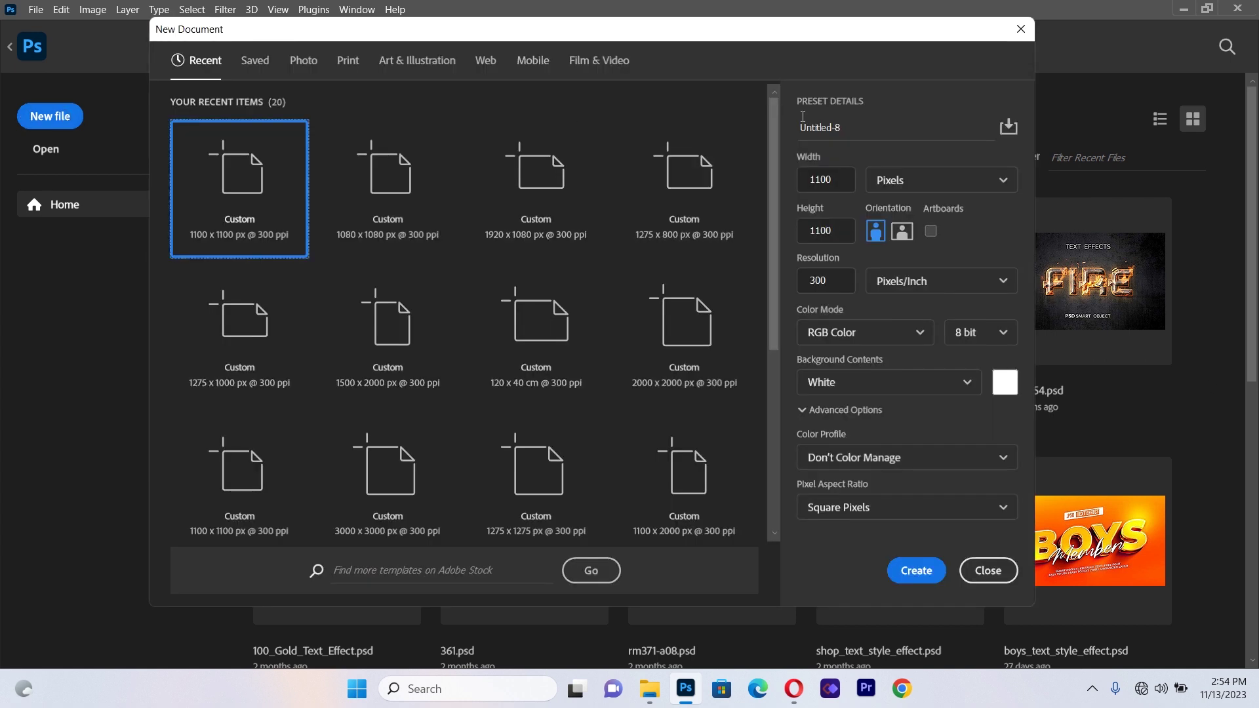
click(839, 125)
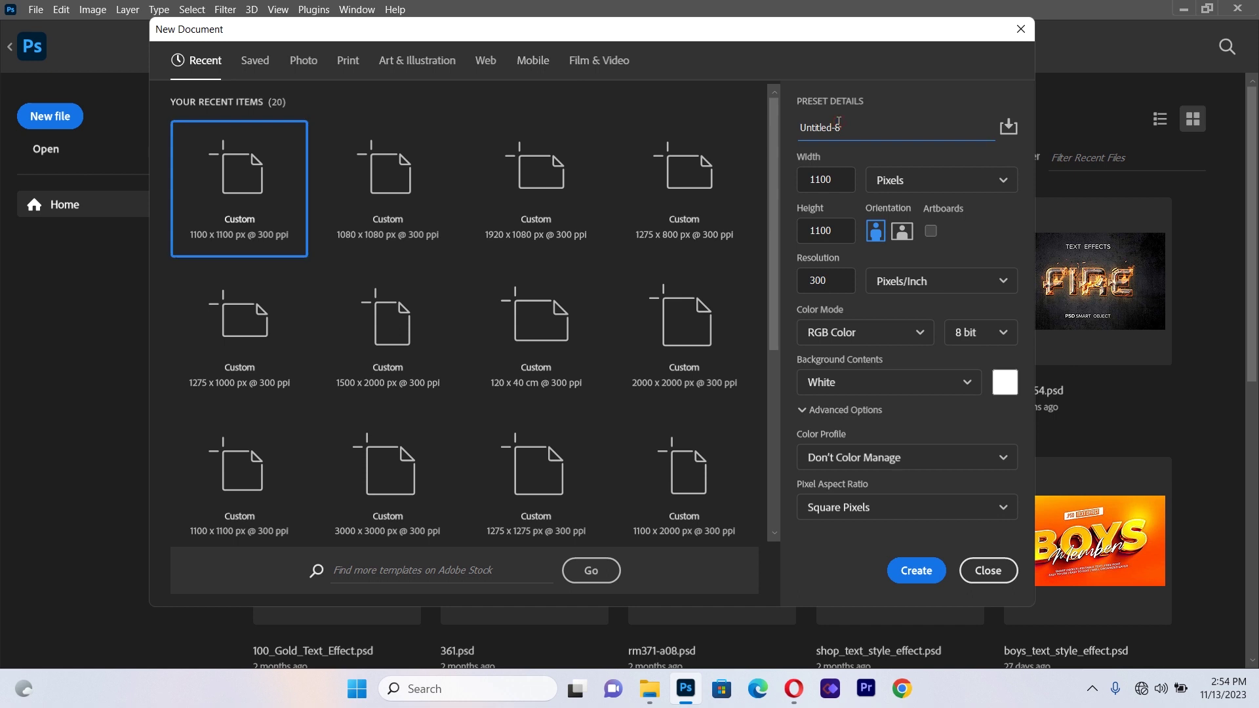
key(BackSpace)
key(BackSpace)
key(BackSpace)
key(BackSpace)
key(BackSpace)
key(BackSpace)
key(BackSpace)
key(BackSpace)
key(BackSpace)
key(BackSpace)
text(Bl)
text(THDAY)
click(835, 184)
key(BackSpace)
key(BackSpace)
key(BackSpace)
key(BackSpace)
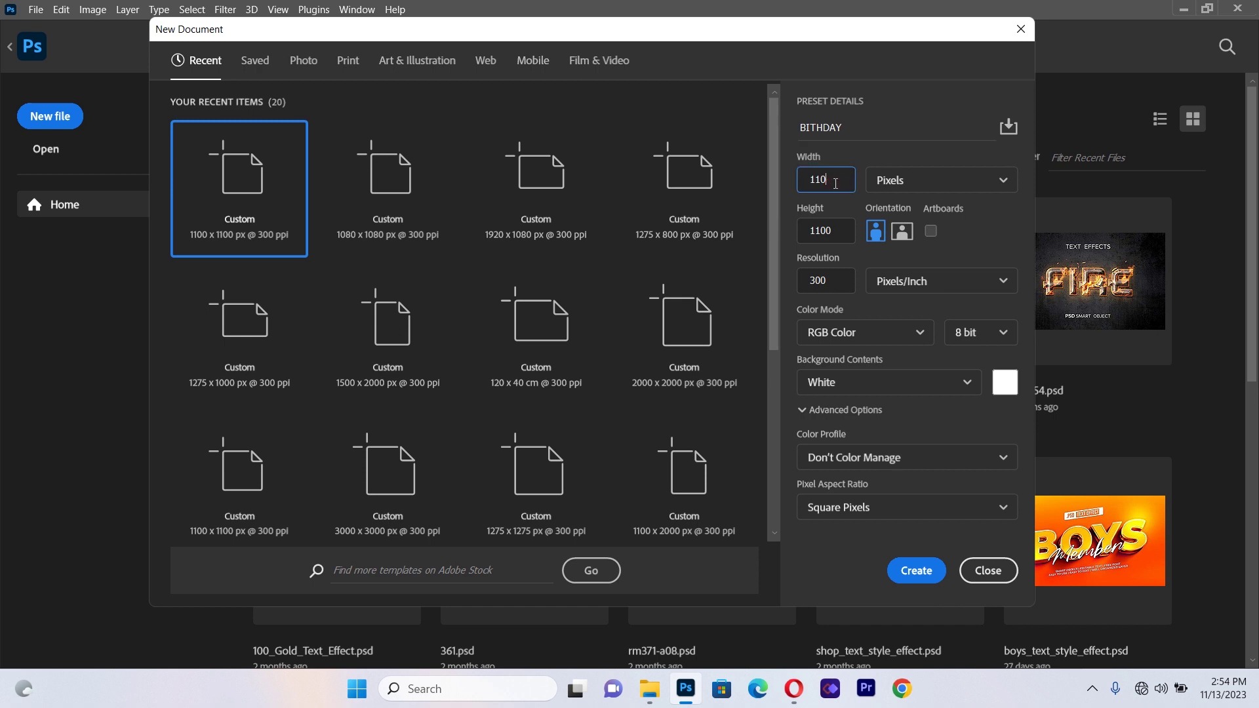
text(1080)
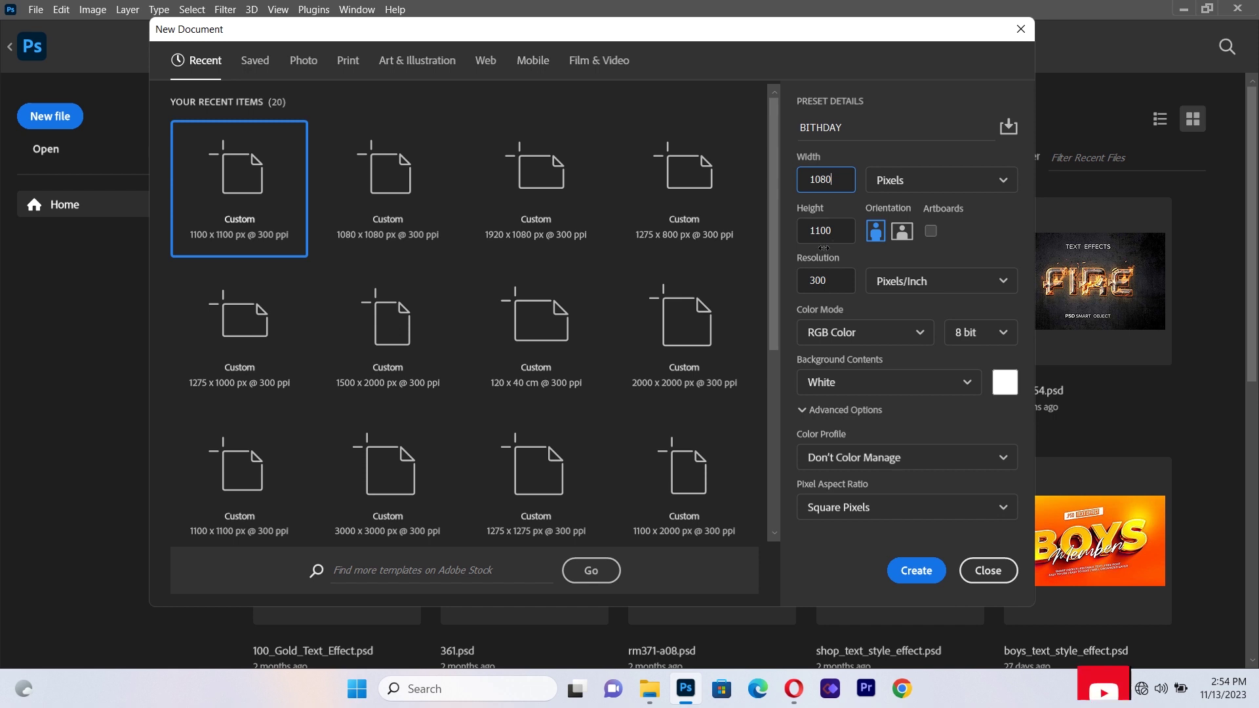
drag(840, 231, 799, 230)
key(BackSpace)
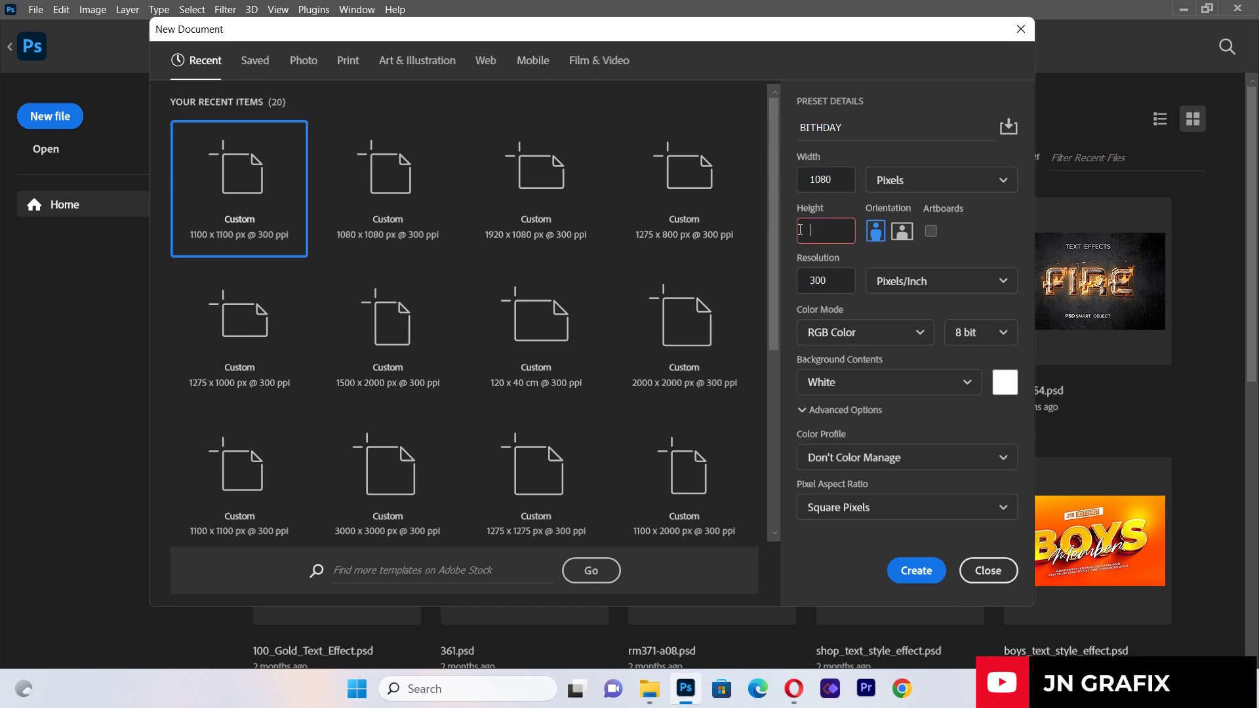
text(1080)
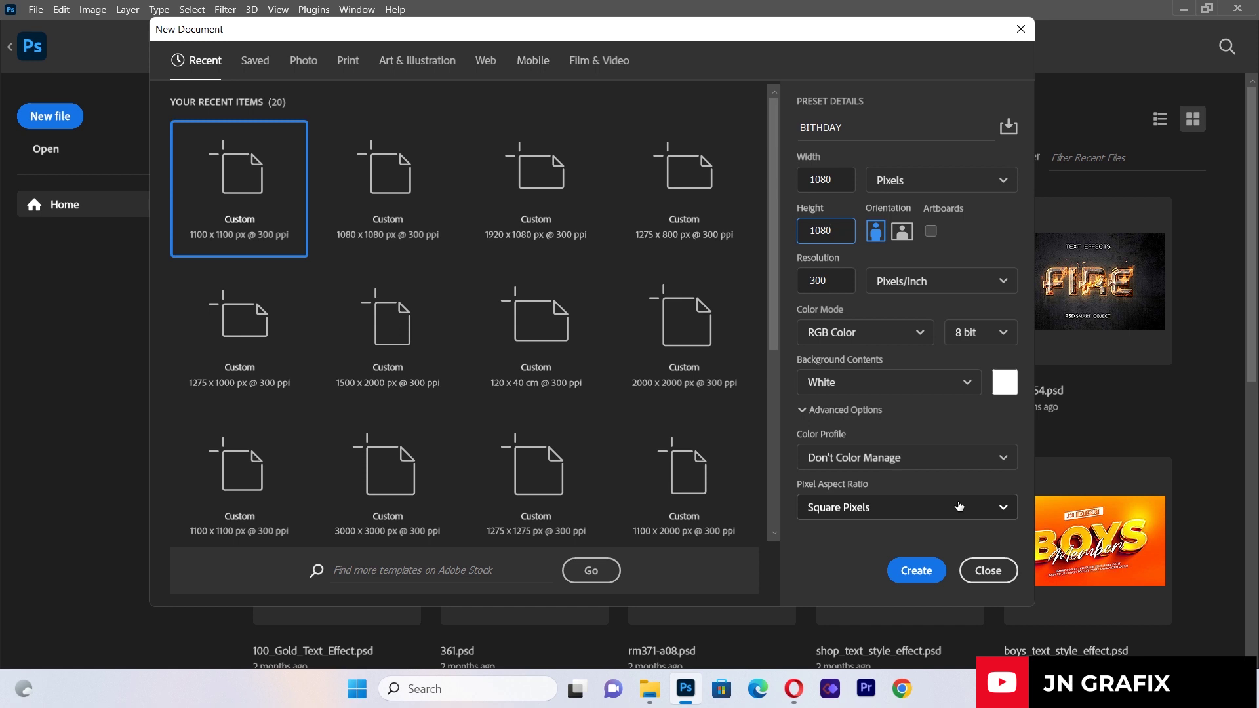
Step: Create the BITHDAY canvas and add a guide layout of 2 columns, 2 rows, 20 px gutters, 100 px margins
click(922, 570)
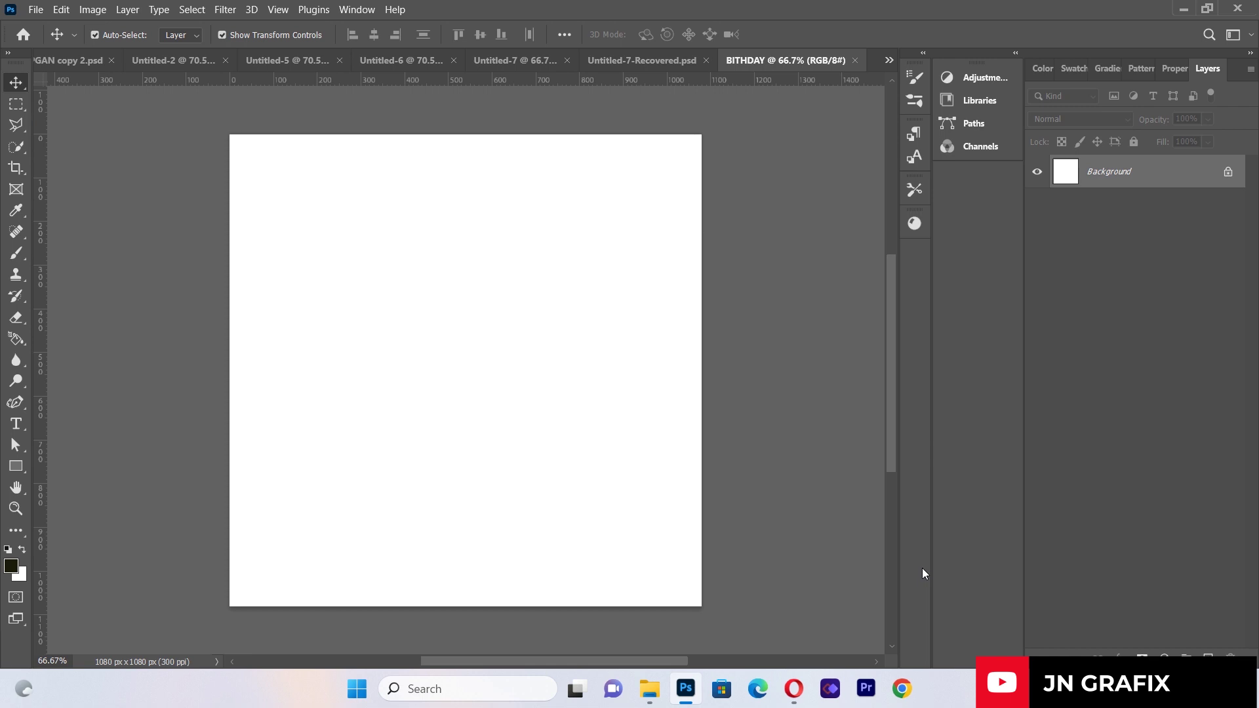
click(278, 10)
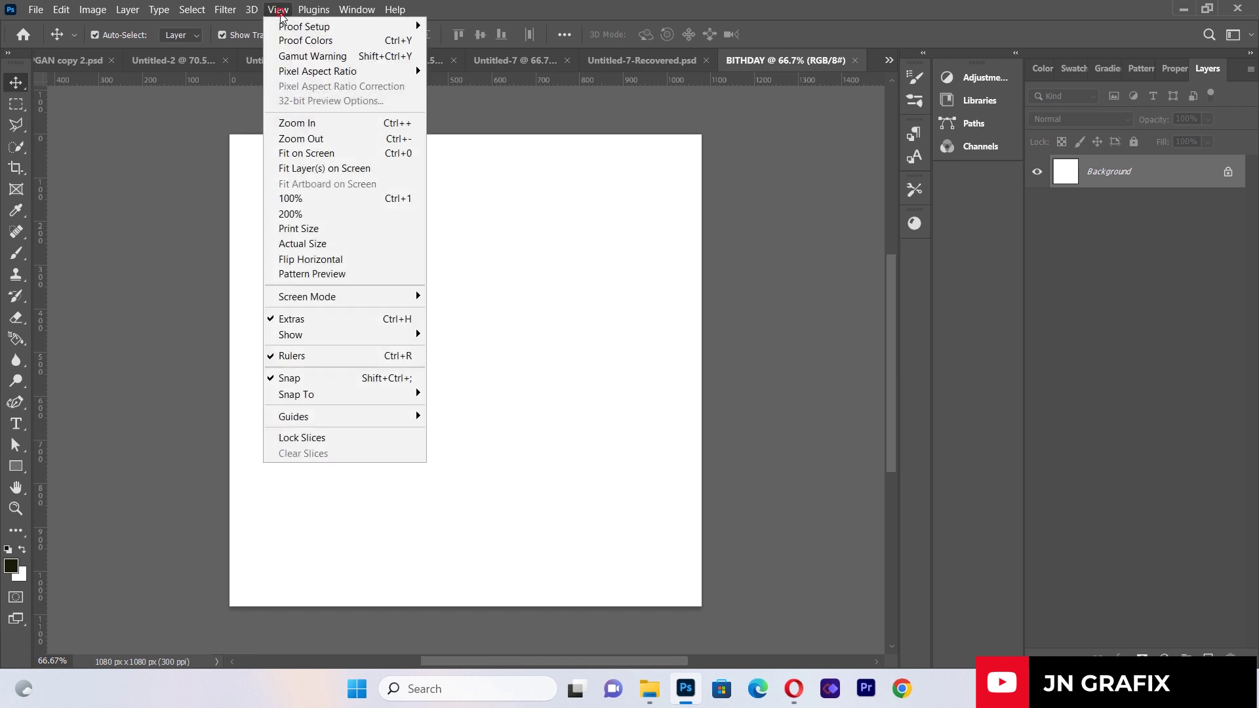
mouse_move(343, 419)
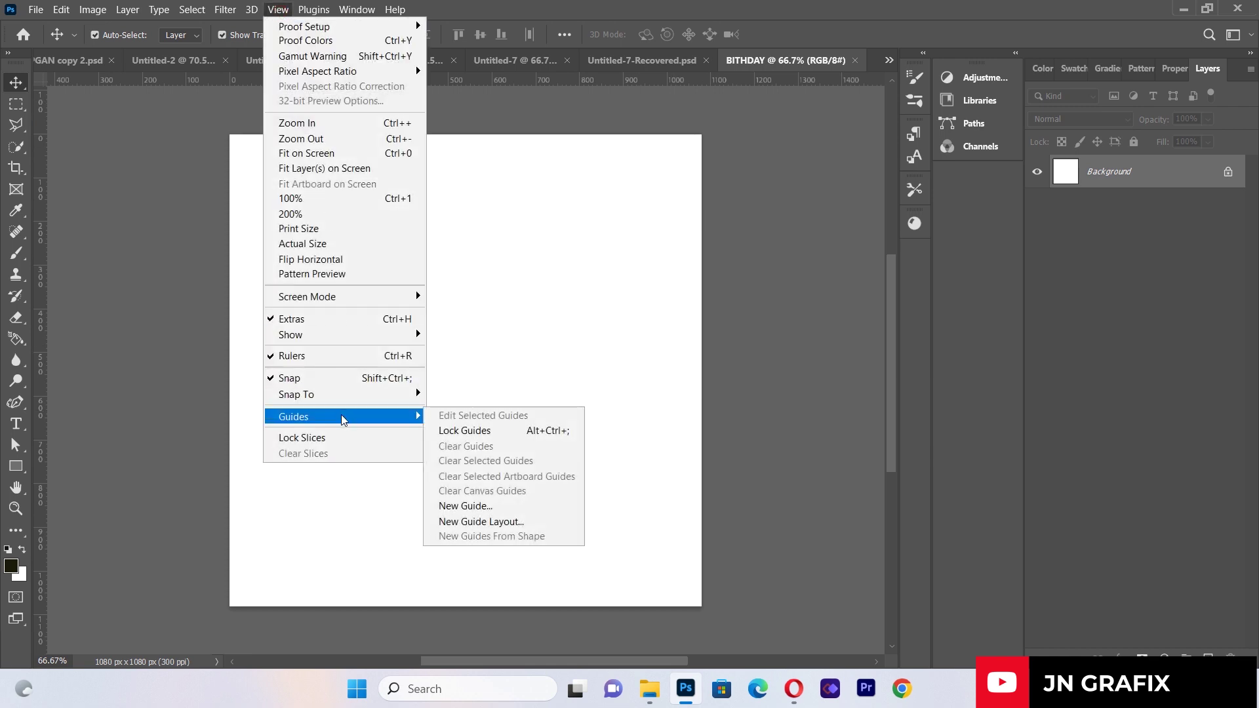
click(476, 521)
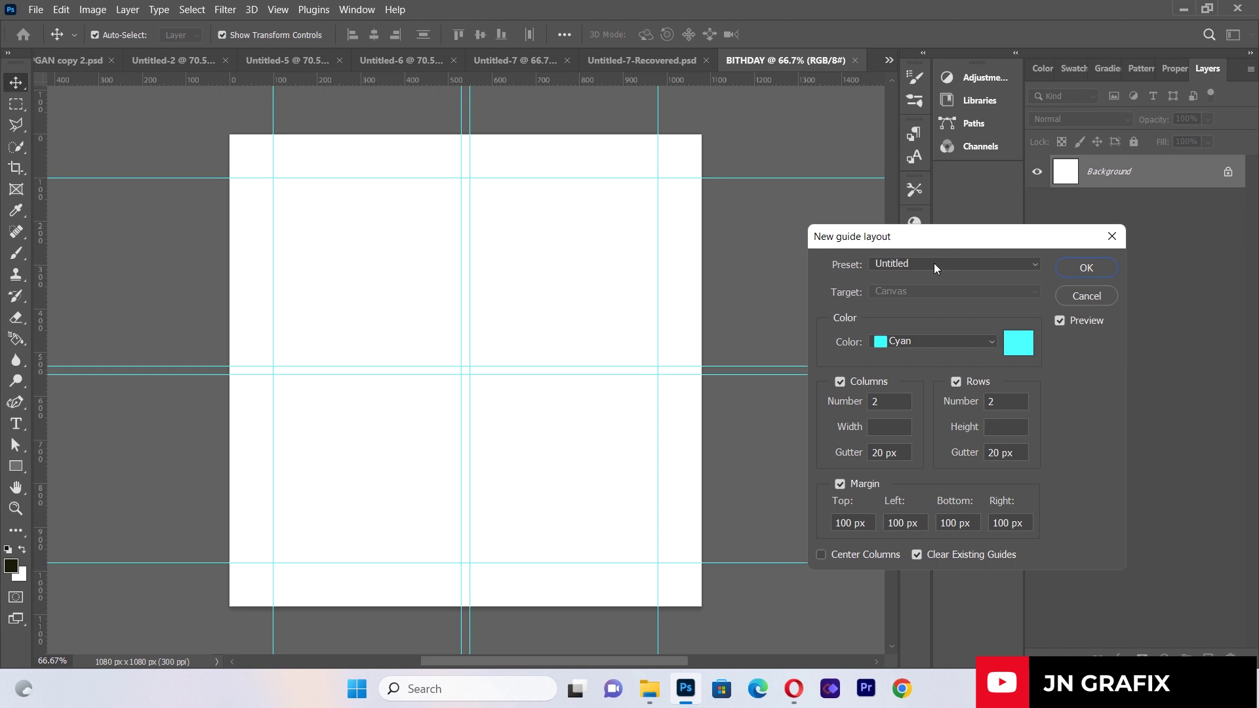
drag(935, 245, 895, 198)
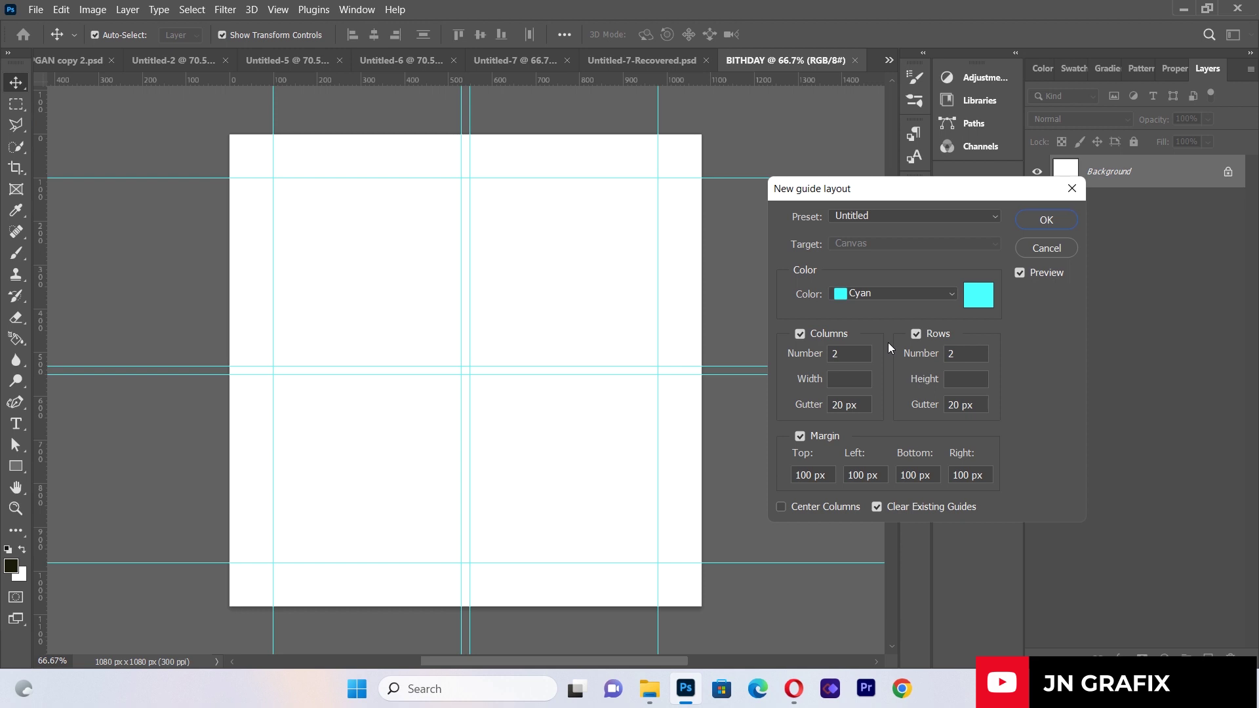
click(1046, 221)
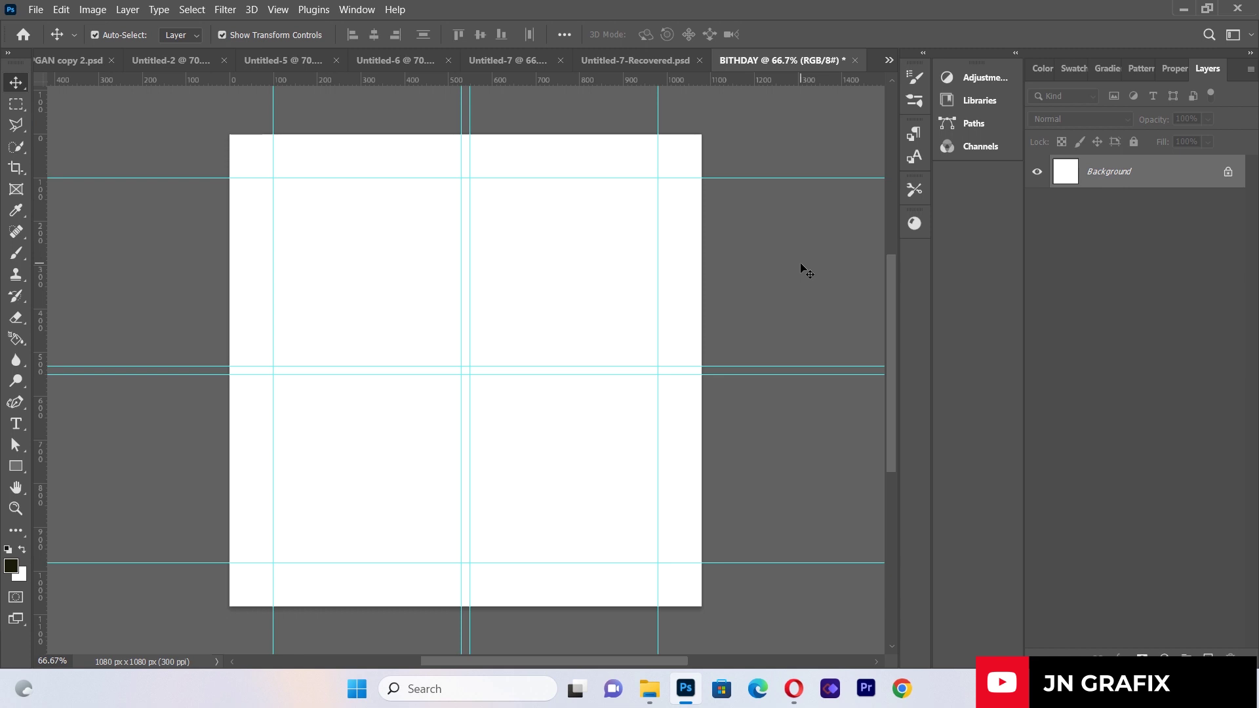
Step: Place golden-floating-particles (1).jpg as a linked layer and scale it to fill the whole canvas
click(35, 10)
click(82, 319)
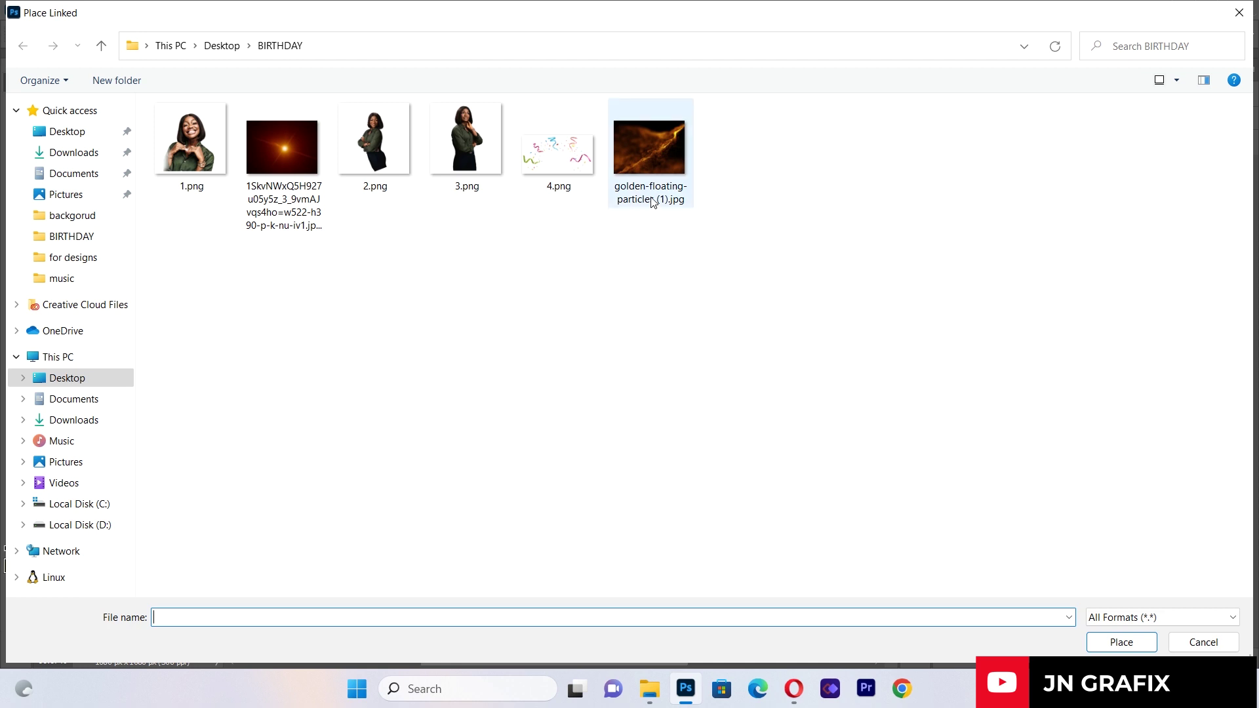
double_click(650, 173)
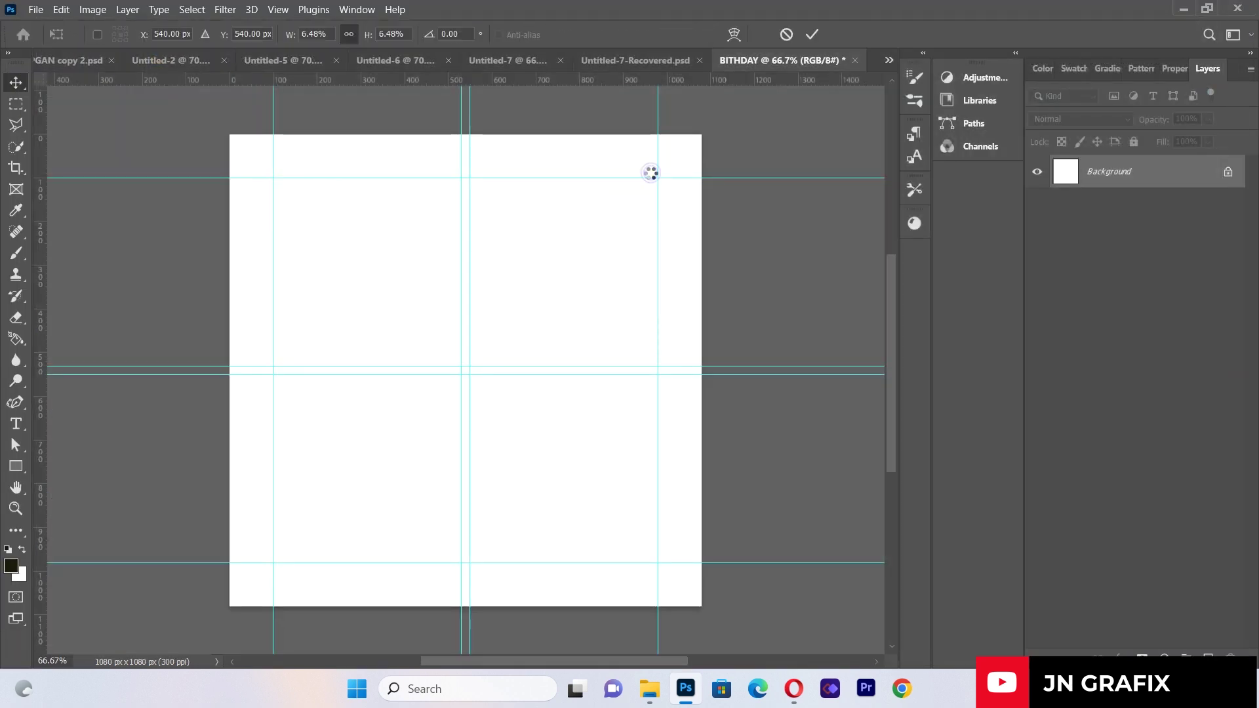
drag(464, 194, 470, 121)
drag(465, 546, 465, 646)
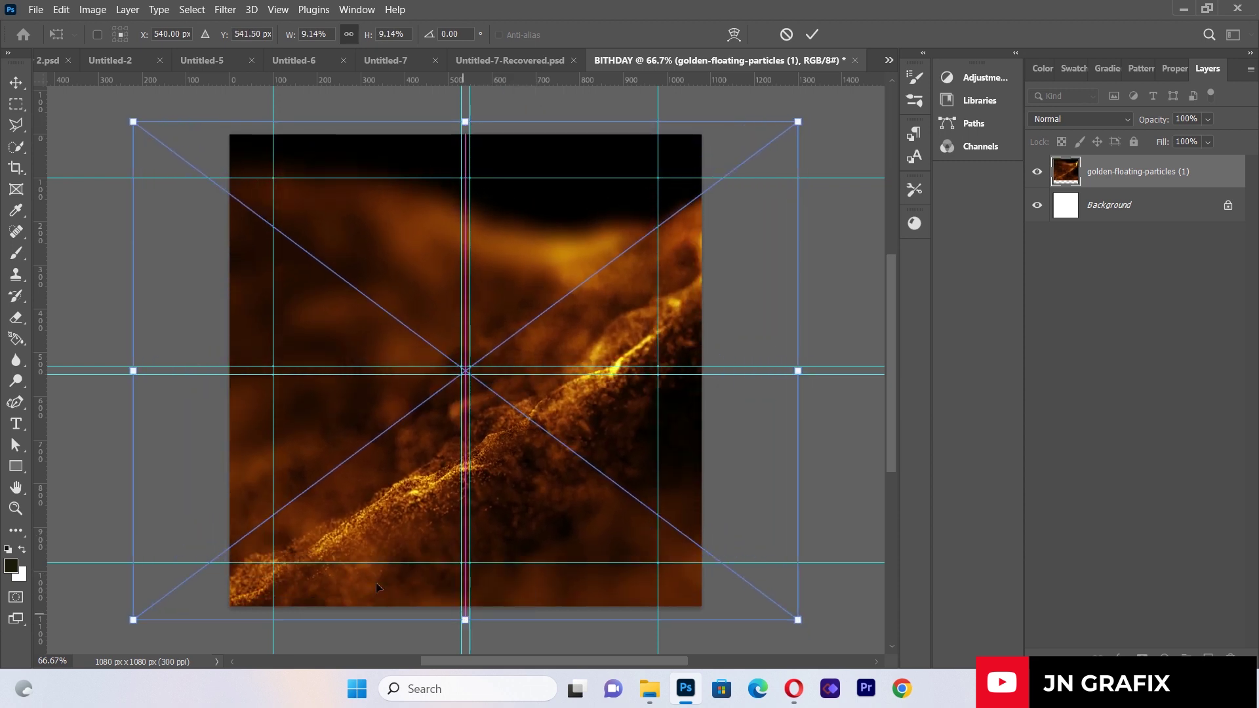
click(14, 81)
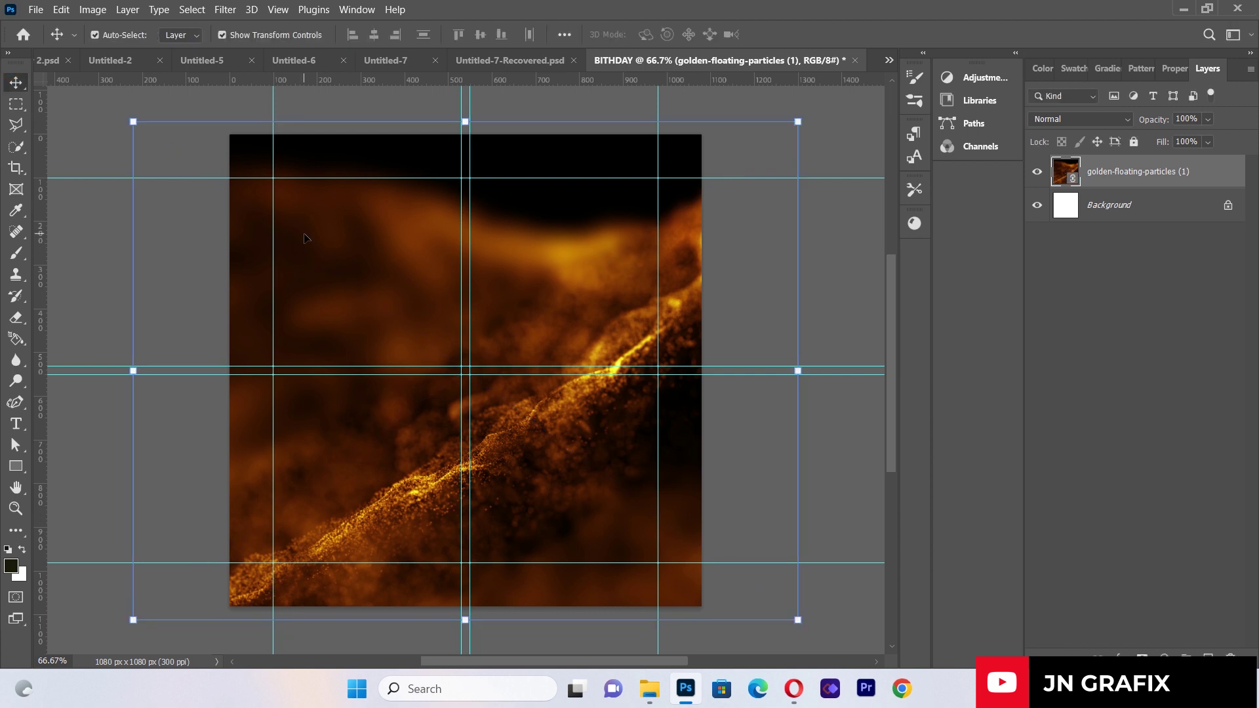
drag(320, 245, 312, 244)
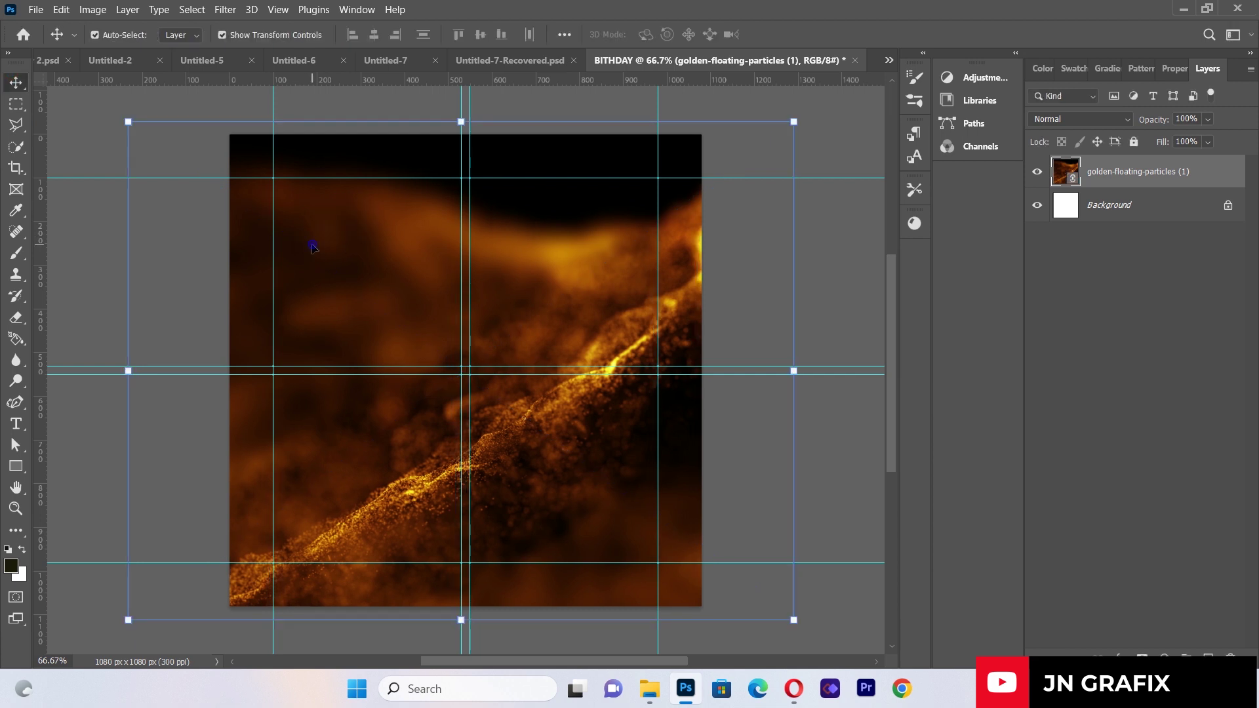
Step: Apply a 49.8 px Gaussian Blur smart filter to the particles layer
click(230, 10)
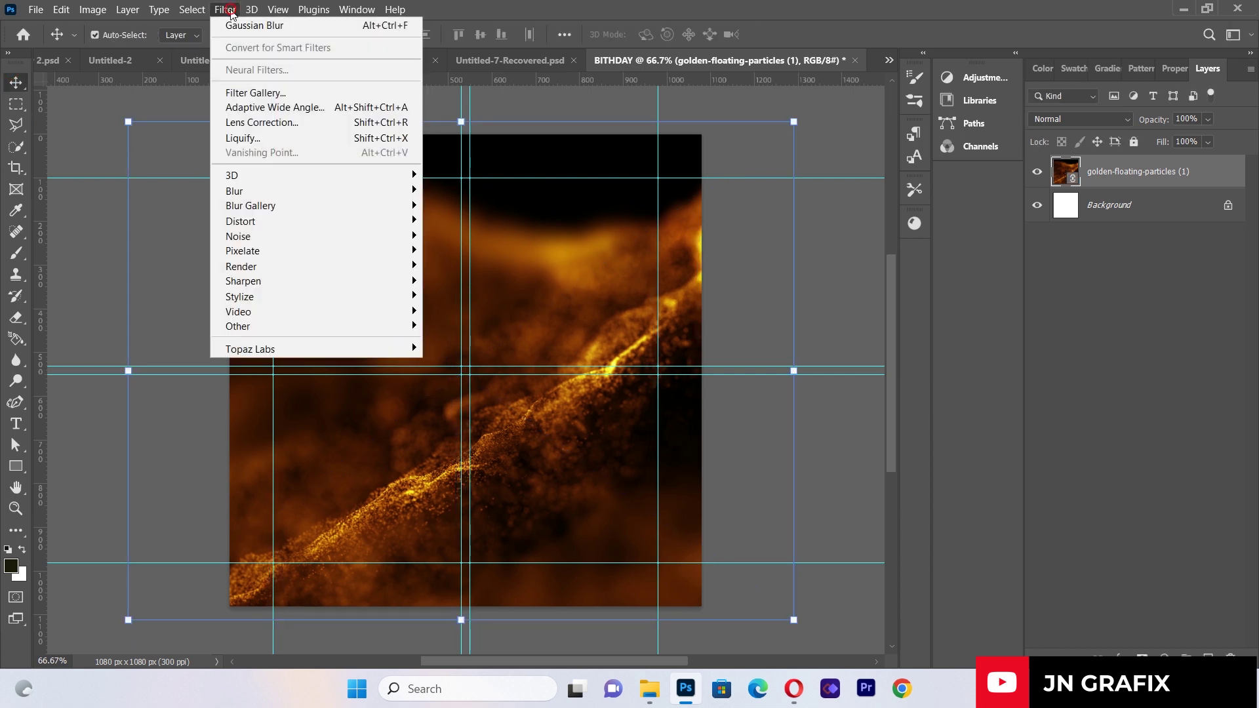
click(269, 194)
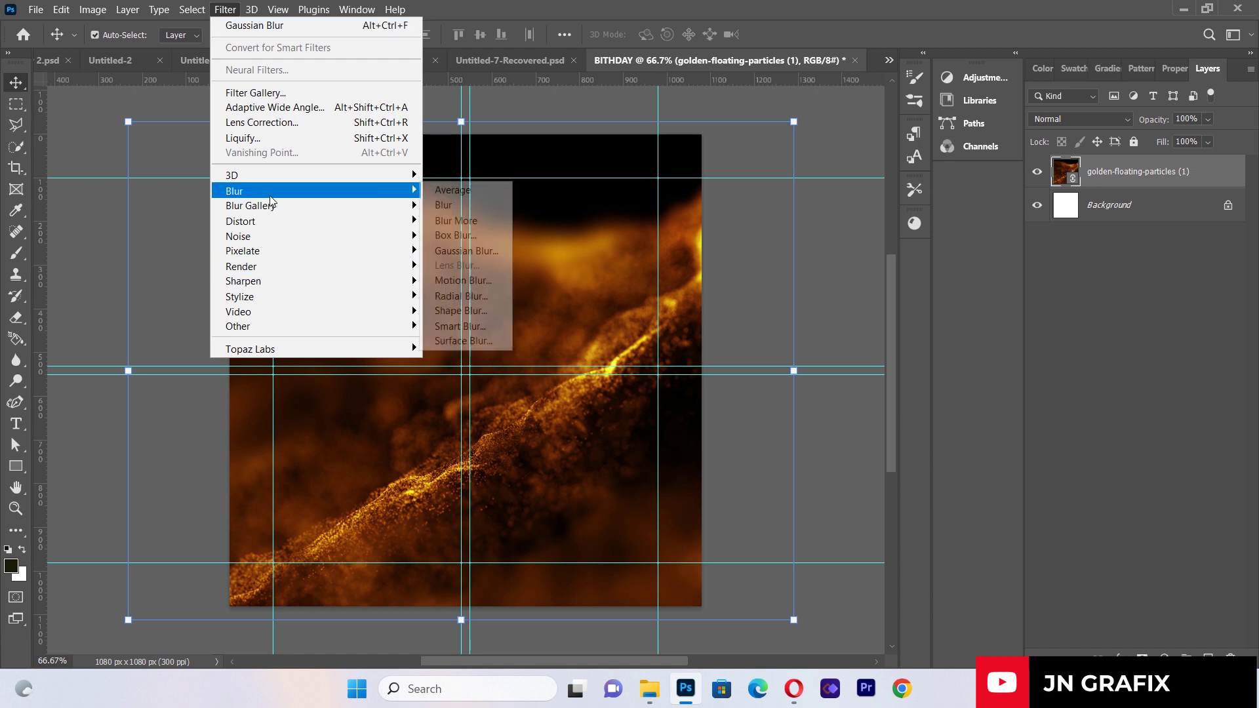
click(466, 251)
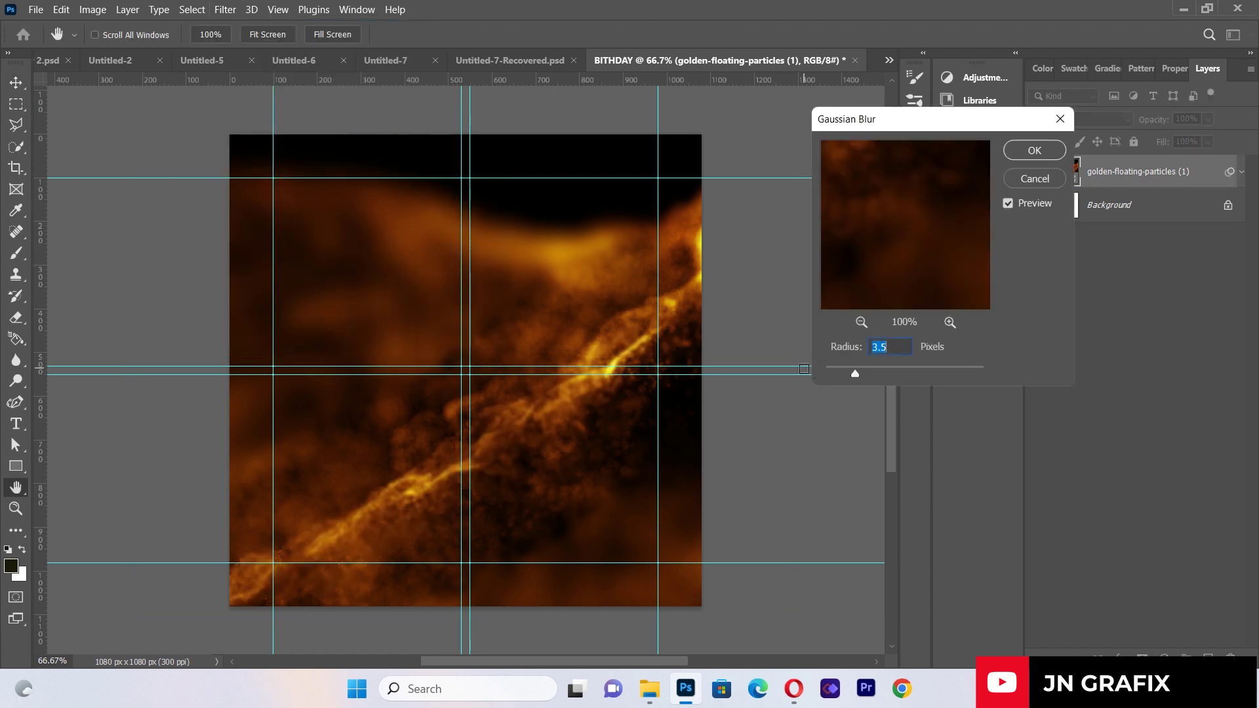
drag(883, 371, 911, 371)
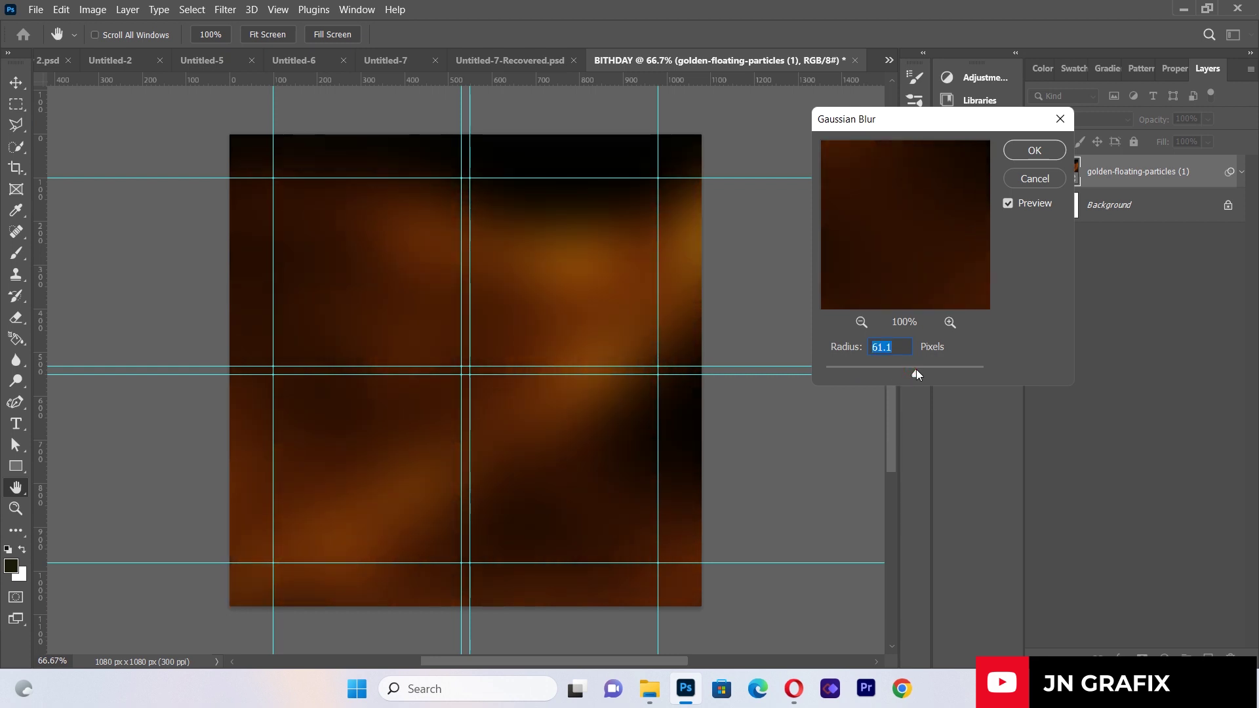
drag(915, 369, 912, 372)
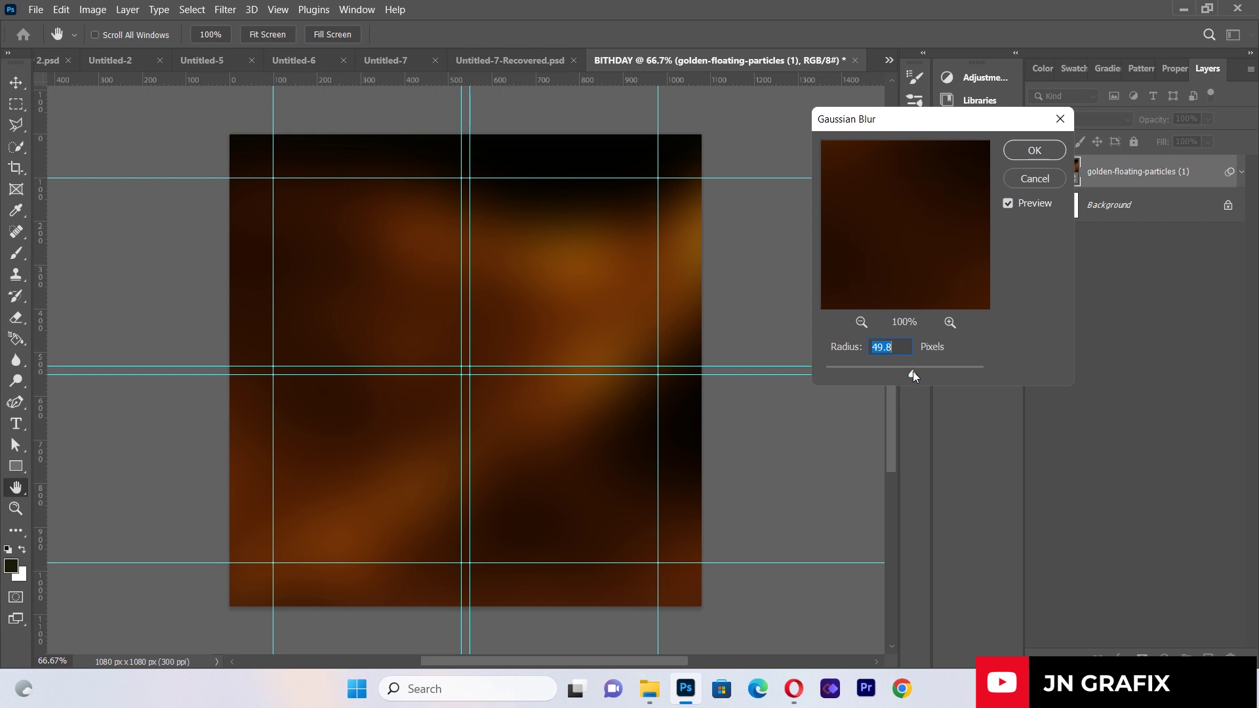
click(1028, 156)
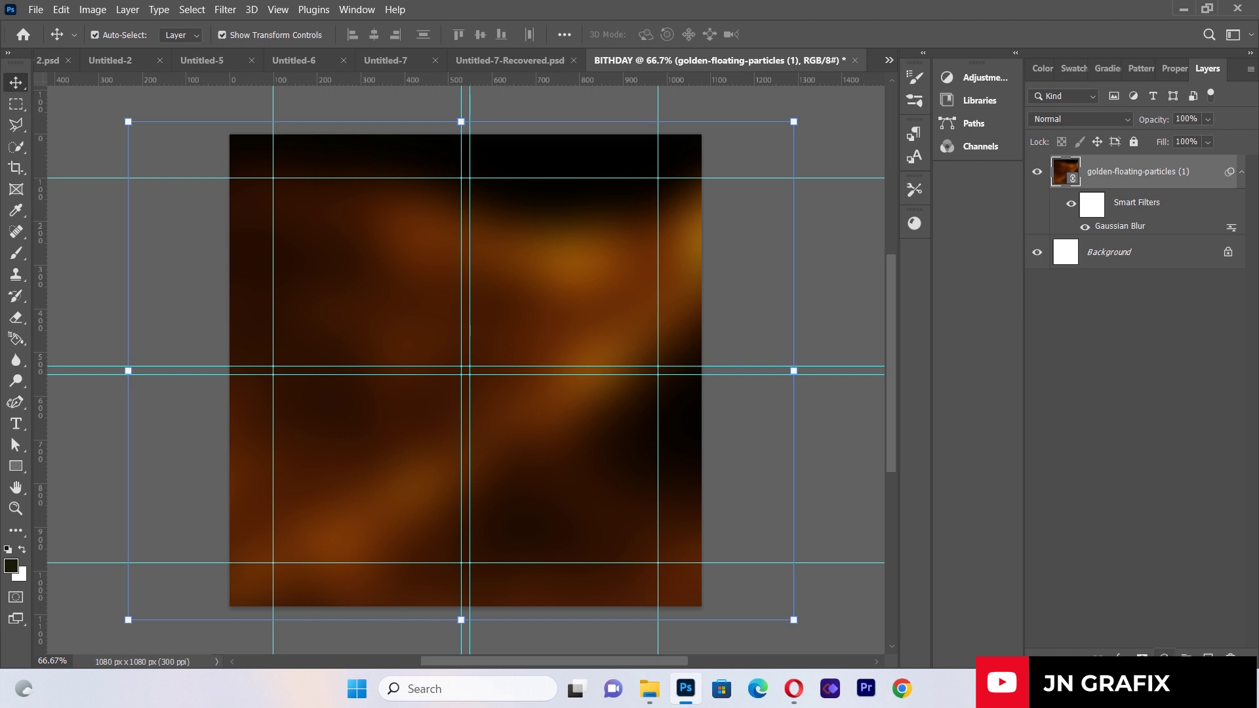
Step: Add a Hue/Saturation adjustment with Hue +36 and Saturation −45 for an olive-gold tint
click(1164, 656)
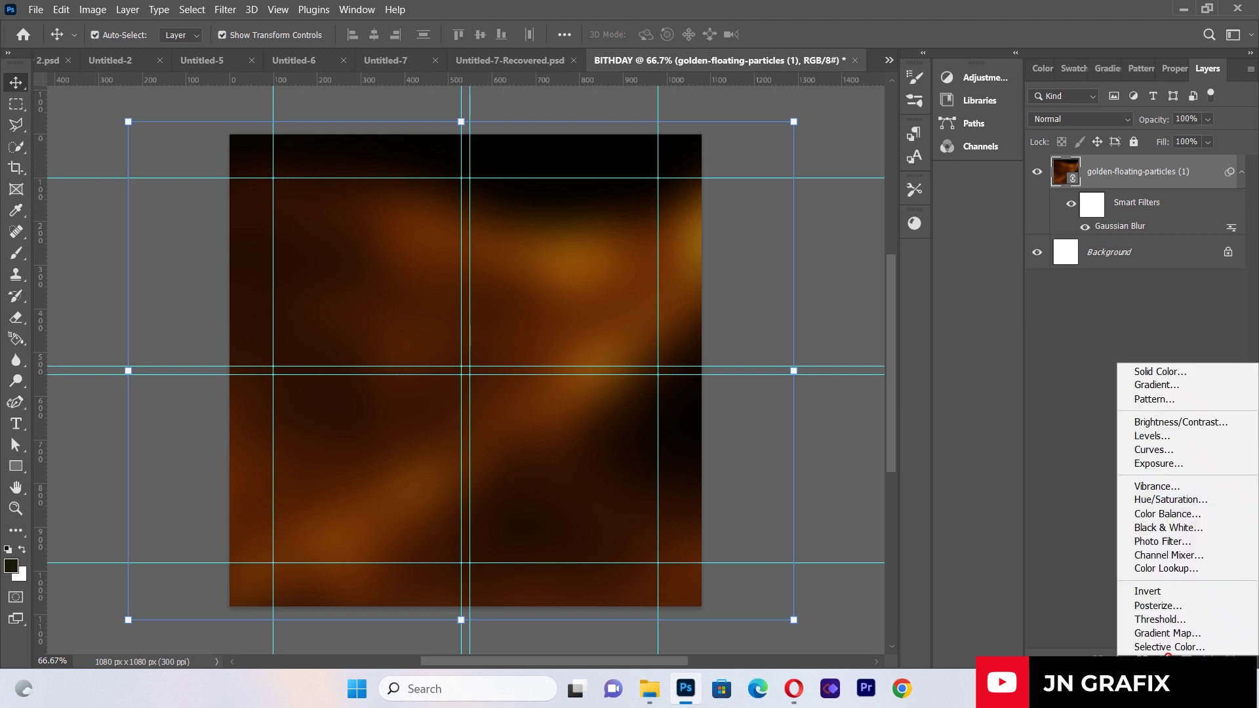
click(1160, 501)
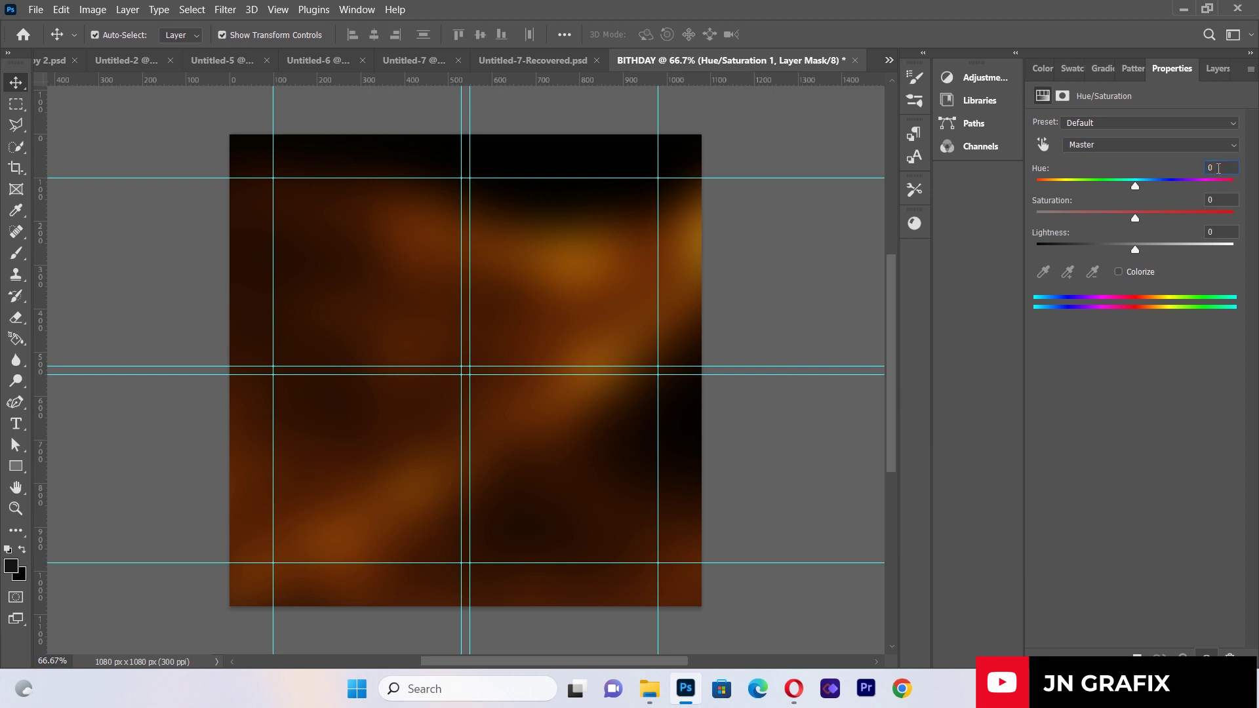
text(36)
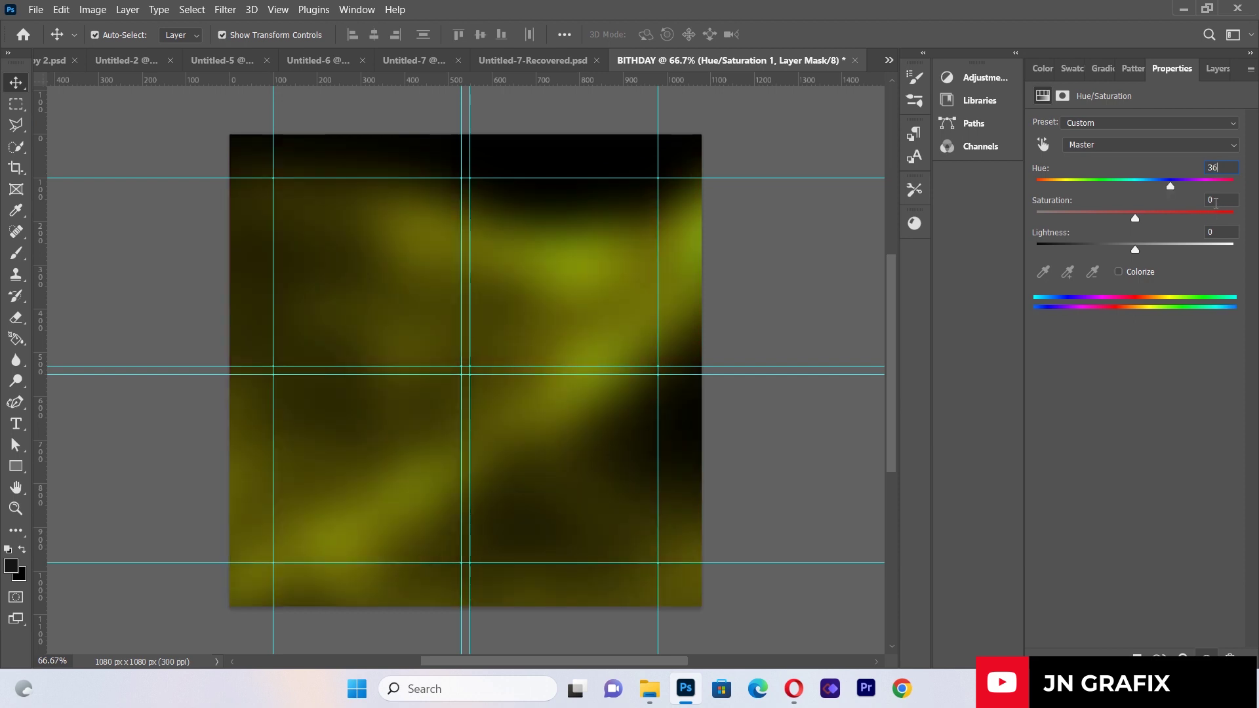
click(1221, 202)
text(-45)
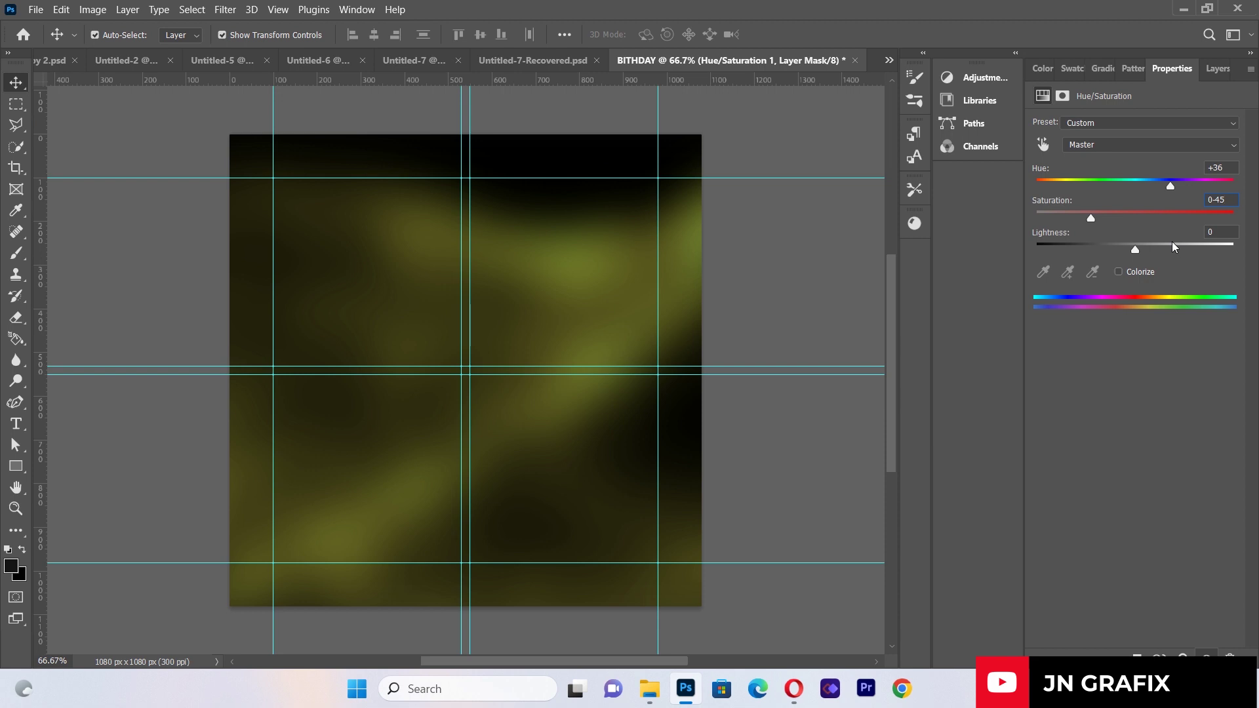
click(1217, 69)
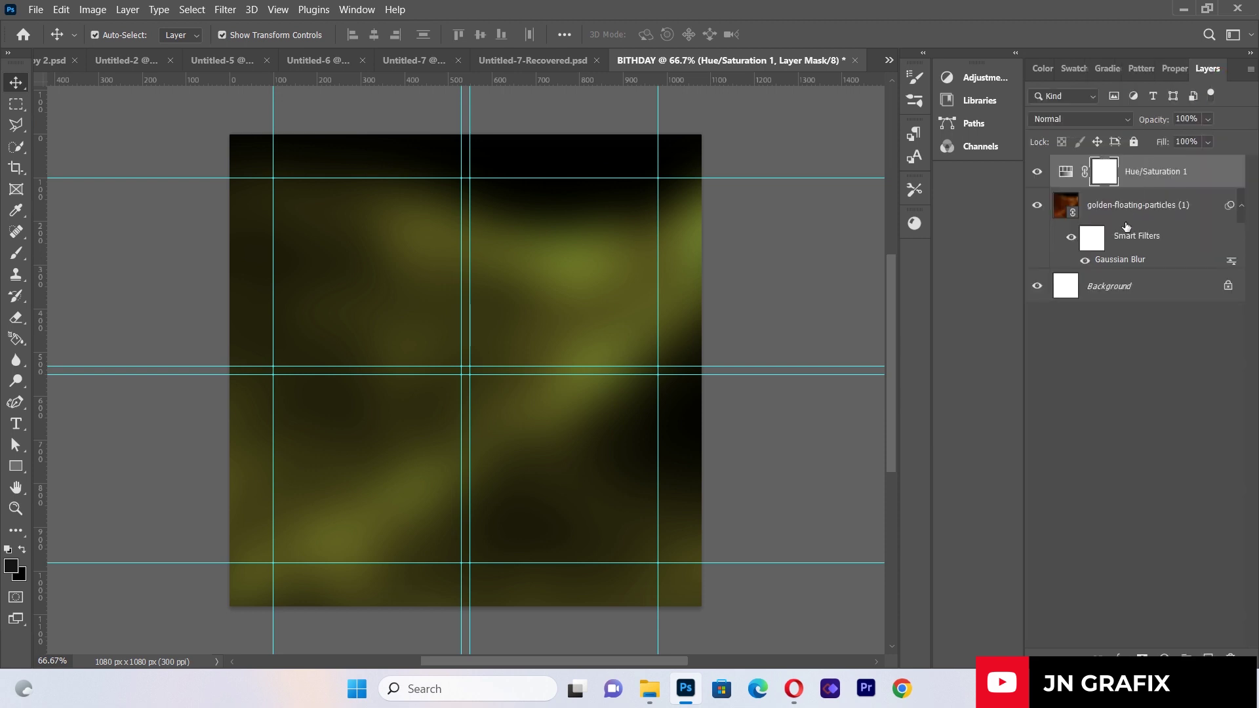
click(36, 9)
click(79, 319)
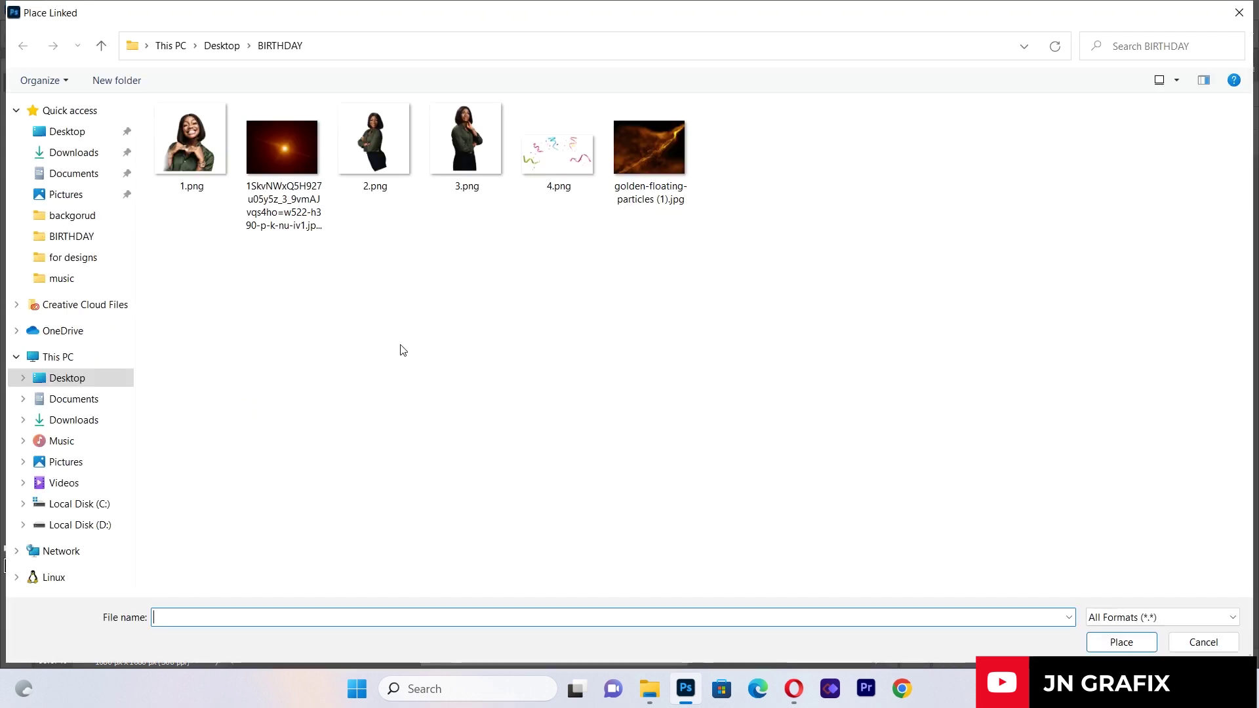
Step: Place the light-flare image over the particles and stretch it to cover the canvas
double_click(278, 160)
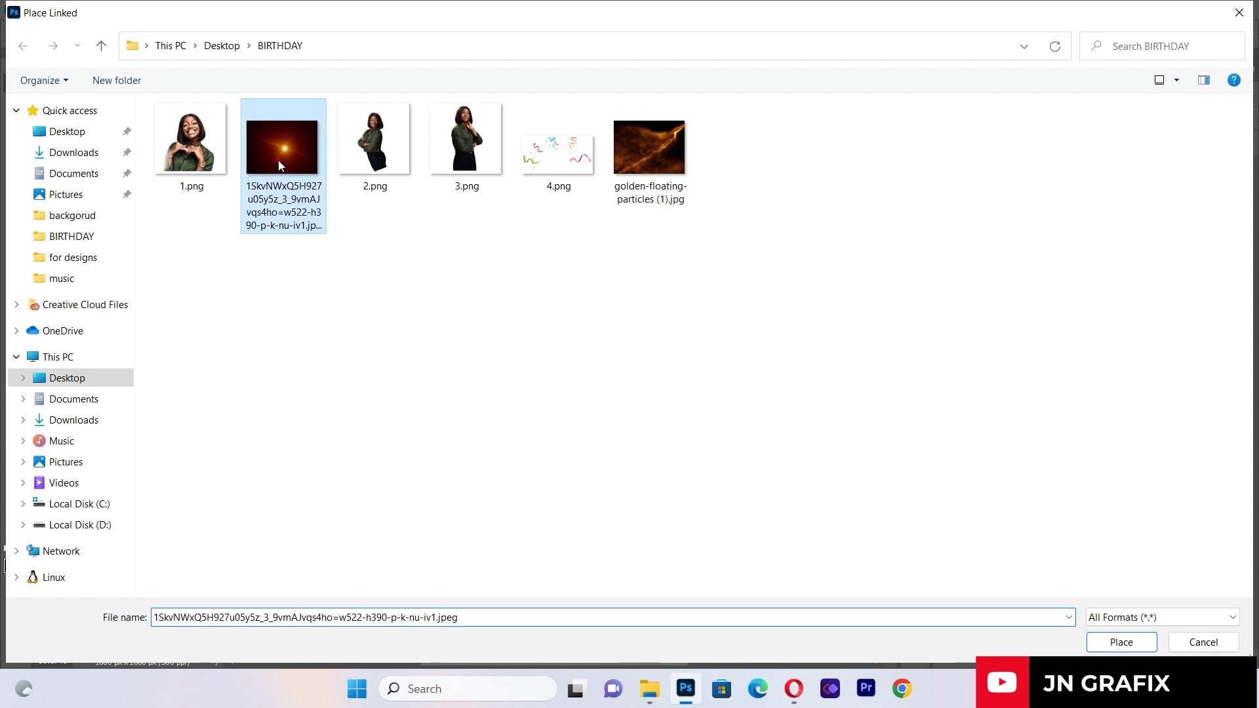
drag(464, 193, 475, 154)
drag(465, 547, 465, 580)
drag(493, 499, 513, 426)
key(Return)
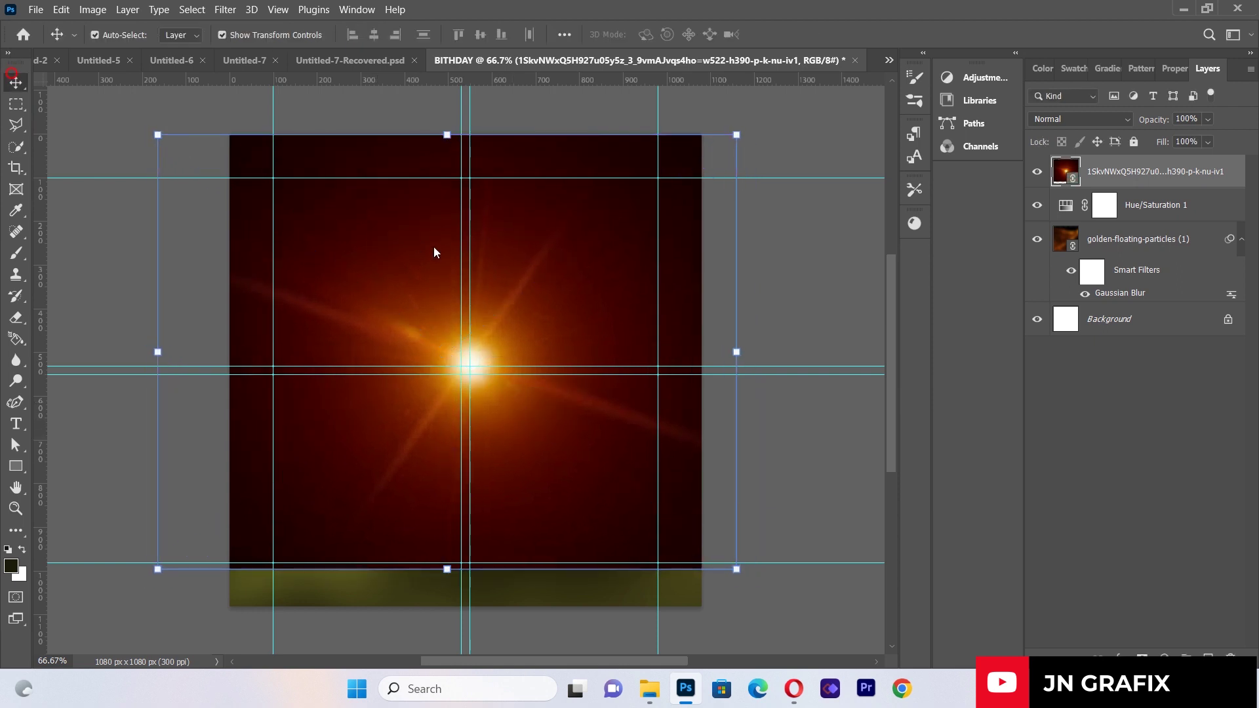
click(504, 254)
click(505, 252)
Step: Set the flare layer's blend mode to Screen and nudge it slightly down
click(1079, 118)
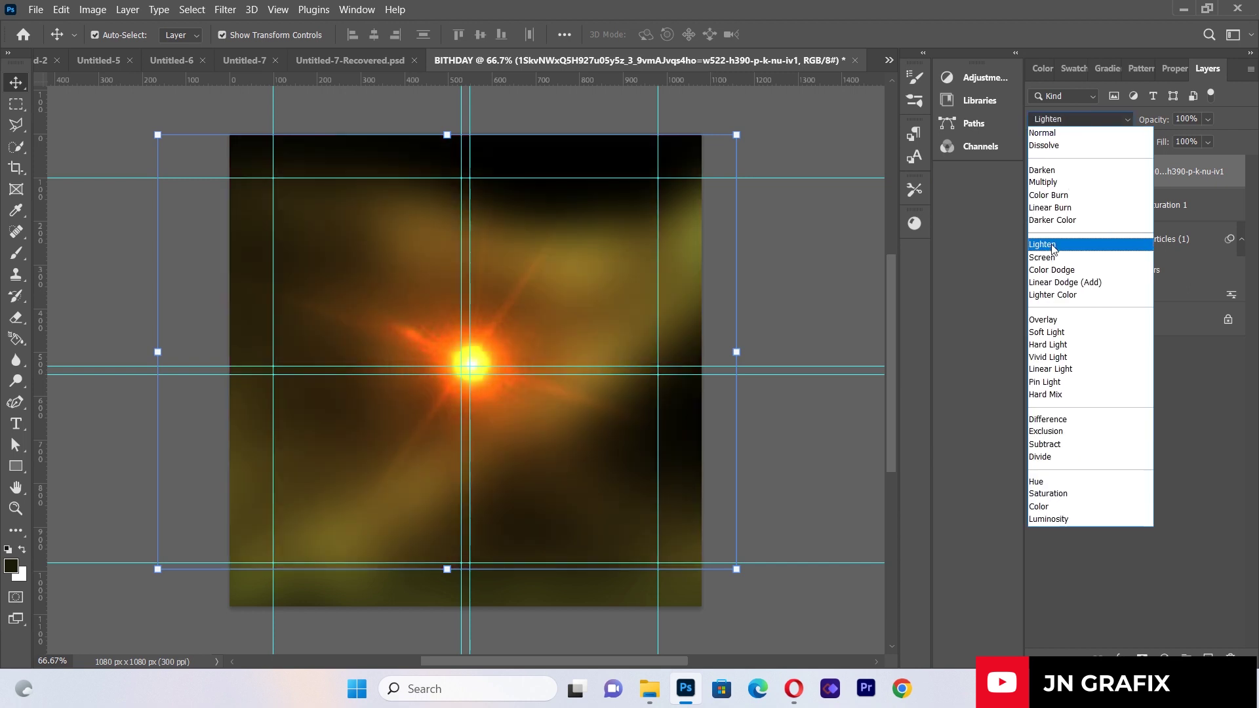
click(1052, 257)
mouse_move(533, 299)
mouse_down()
mouse_move(536, 318)
mouse_move(536, 306)
mouse_up()
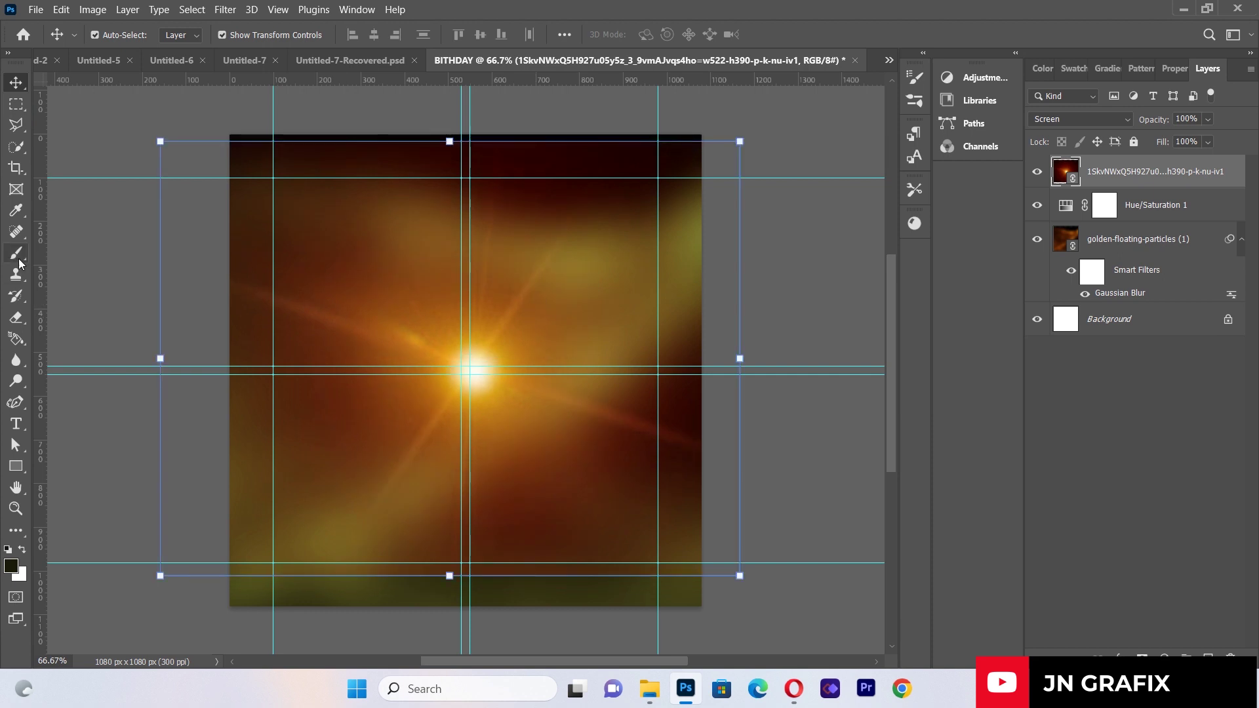
click(16, 317)
click(291, 262)
Step: Rasterize the flare layer and erase its hard corners and edges with a 354 px soft eraser
click(549, 265)
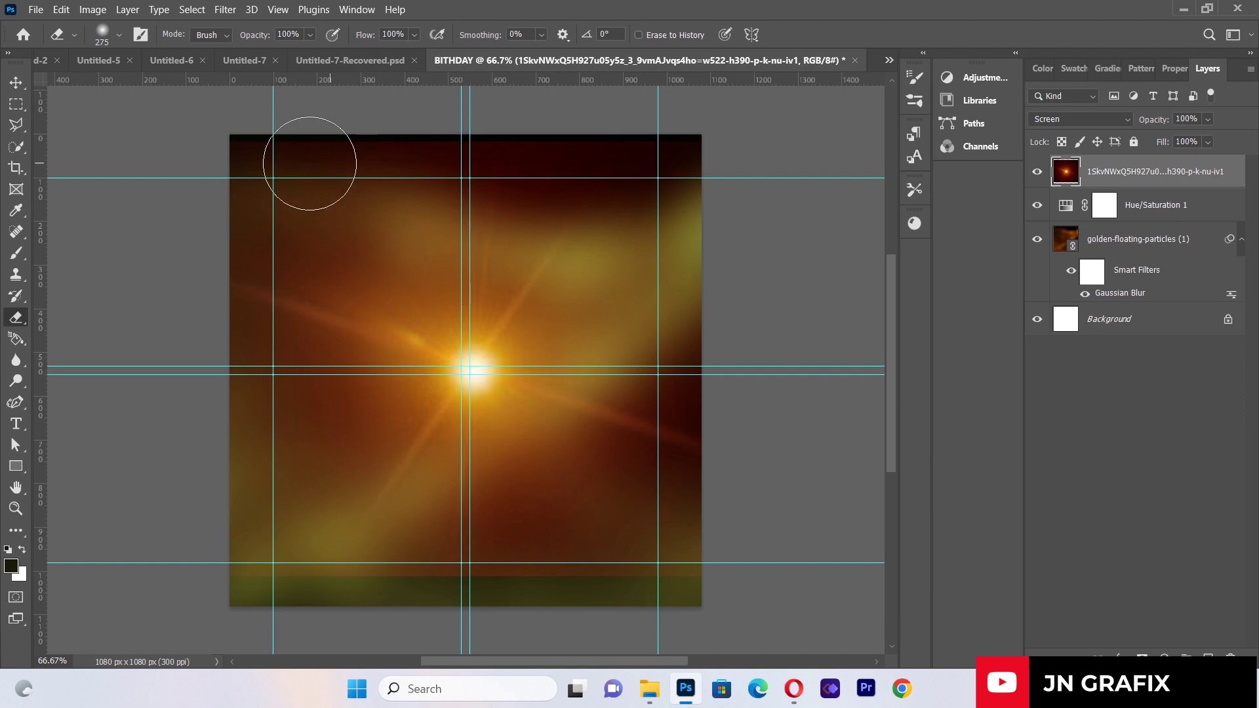
drag(244, 181, 326, 142)
mouse_move(494, 118)
mouse_down()
mouse_move(534, 101)
mouse_move(683, 115)
mouse_move(763, 288)
mouse_move(798, 536)
mouse_move(685, 595)
mouse_move(600, 620)
mouse_move(603, 603)
mouse_move(332, 590)
mouse_move(208, 541)
mouse_move(178, 234)
mouse_move(253, 597)
mouse_move(278, 620)
mouse_move(704, 596)
mouse_move(726, 502)
mouse_up()
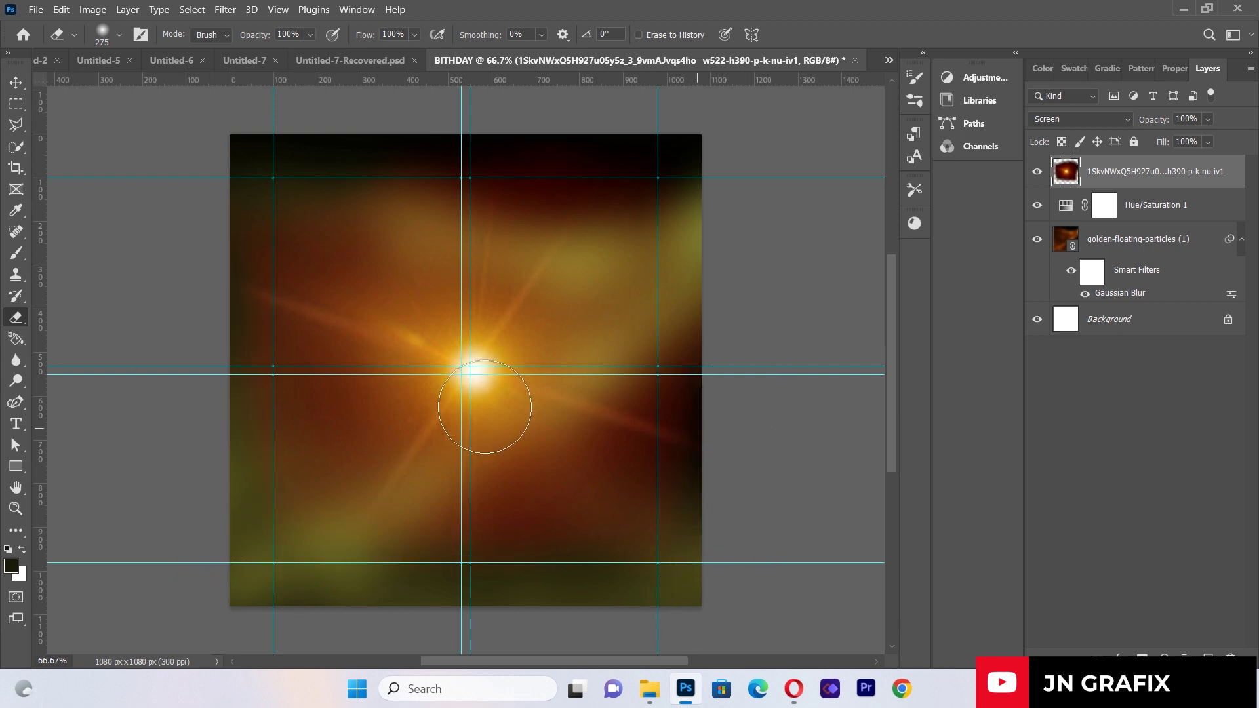
click(119, 36)
drag(173, 87, 178, 87)
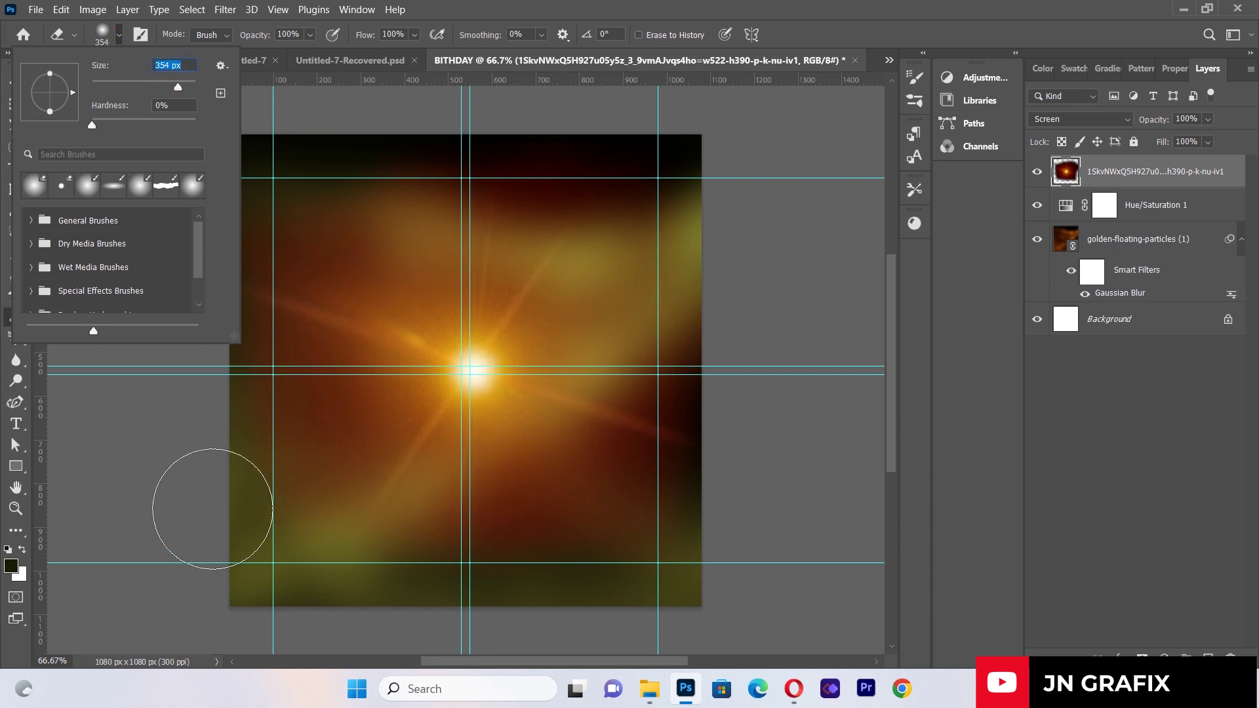
click(210, 498)
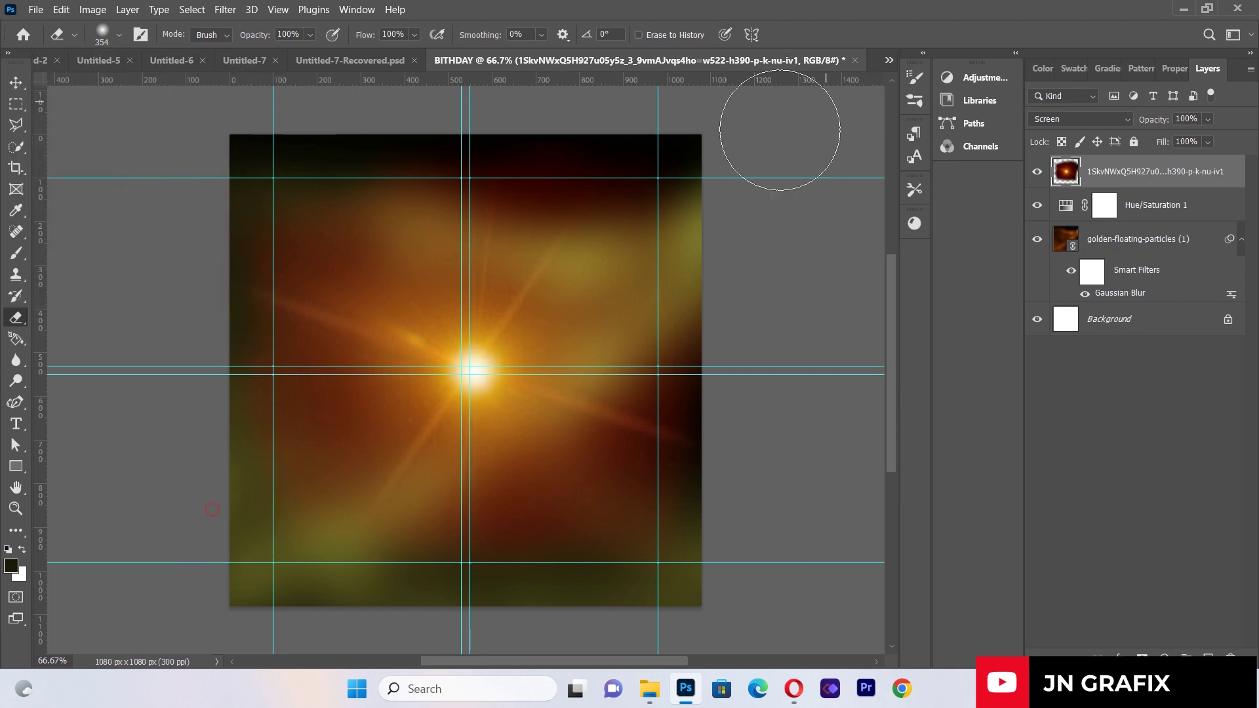
click(555, 109)
click(496, 113)
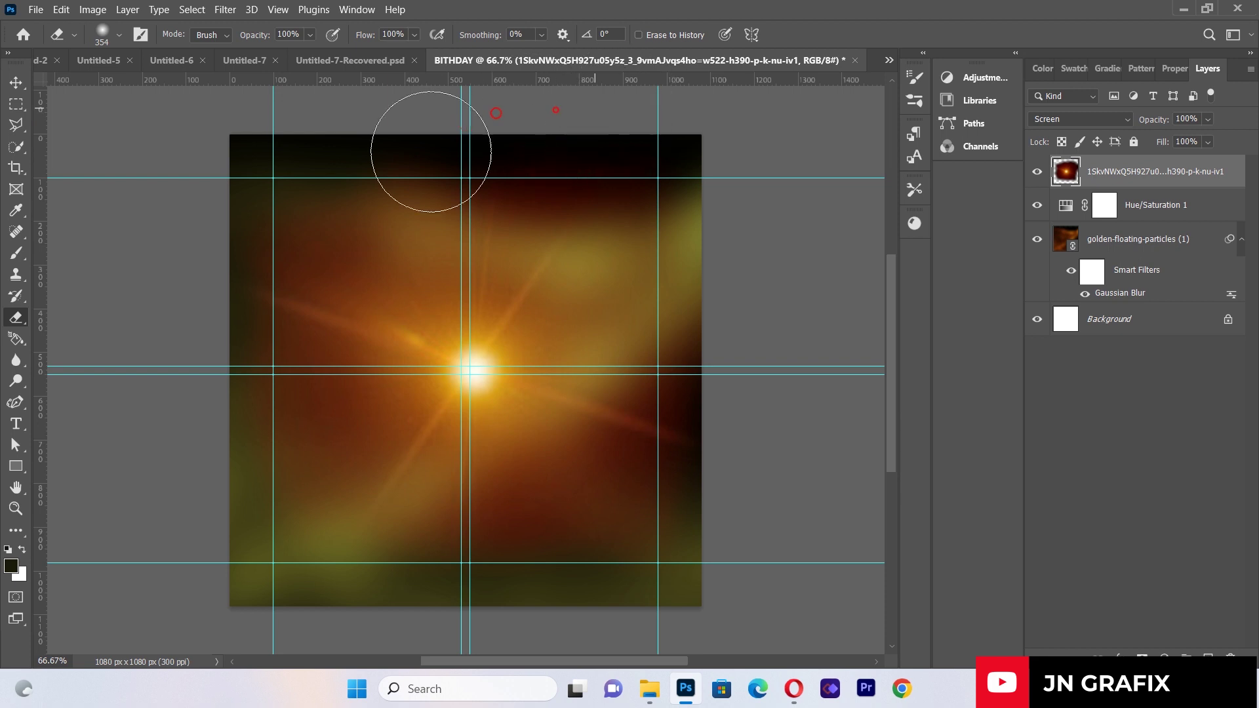
Step: Scale the flare layer up to about 108% so its glow extends past the canvas
click(15, 82)
click(504, 273)
drag(449, 141, 441, 107)
drag(534, 240, 531, 244)
click(16, 82)
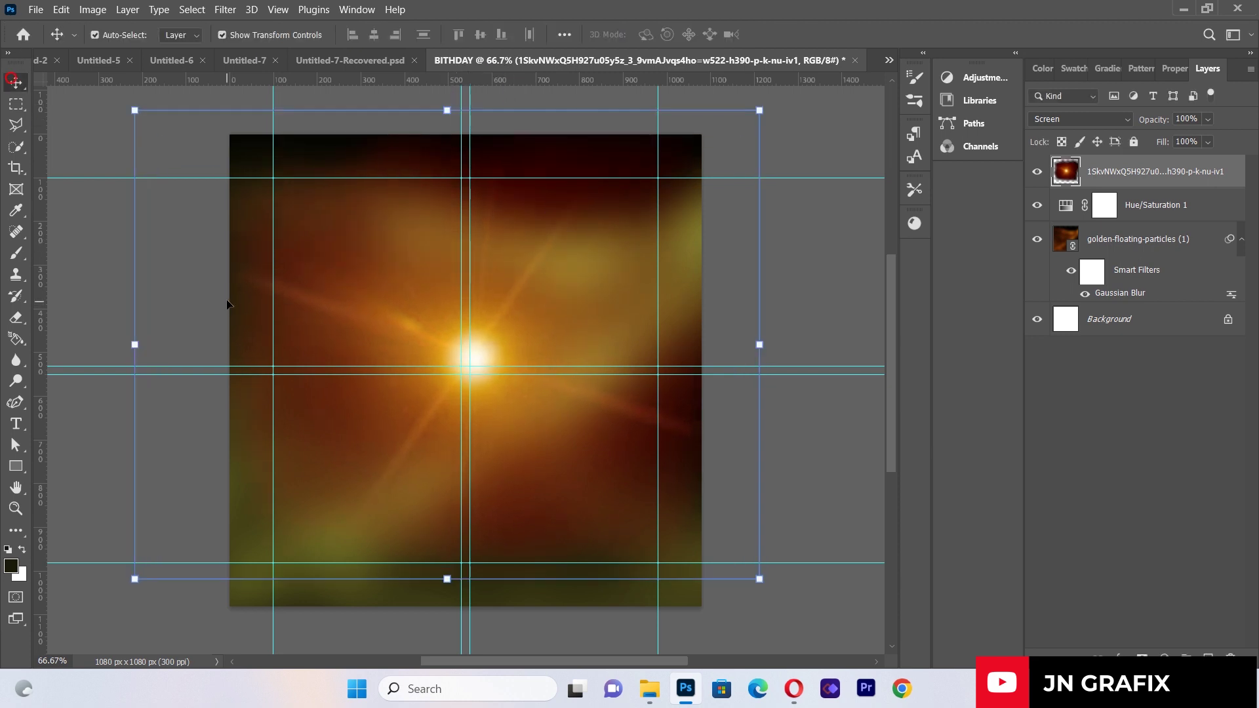
click(198, 299)
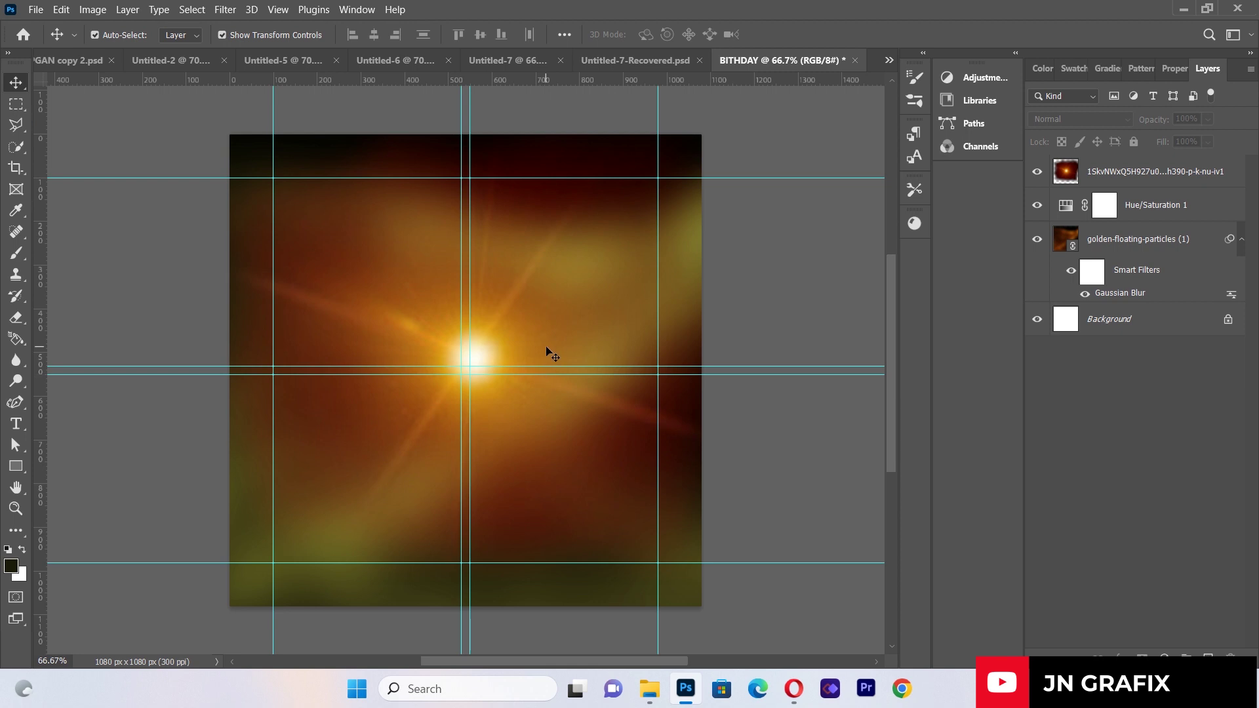
Step: Place the confetti image 4.png as a linked layer centred over the flare and select it
click(36, 10)
click(125, 315)
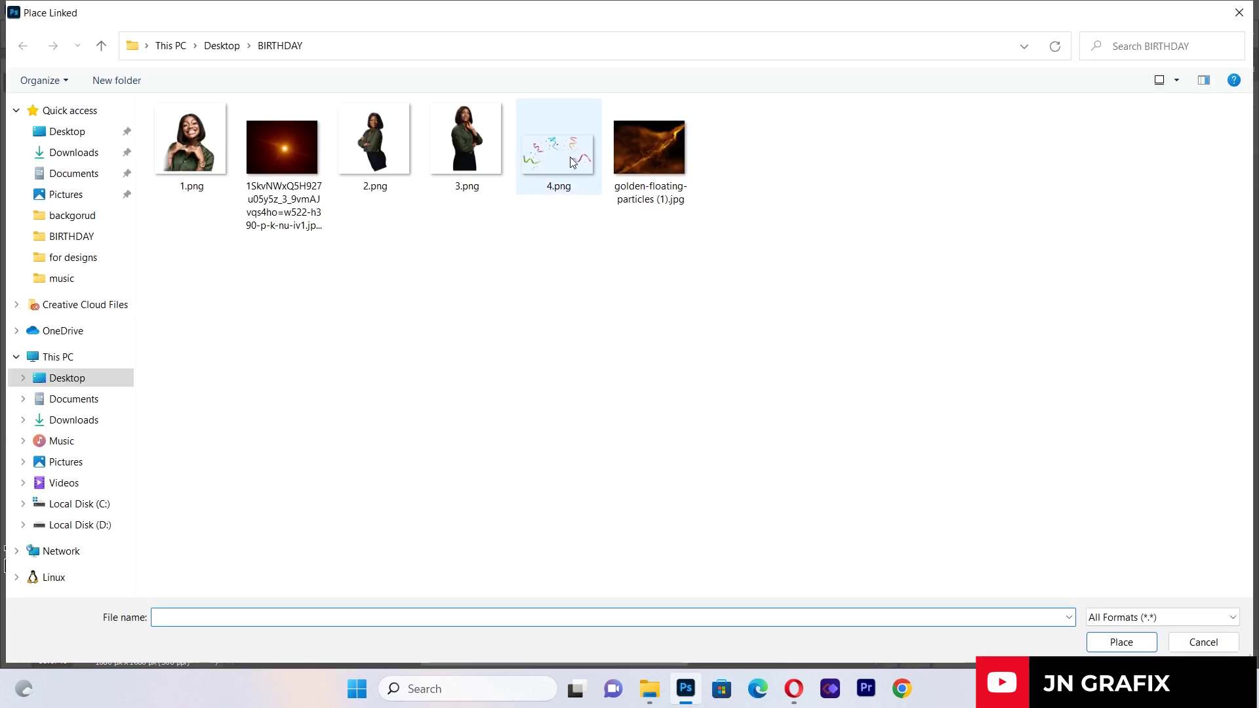
double_click(570, 161)
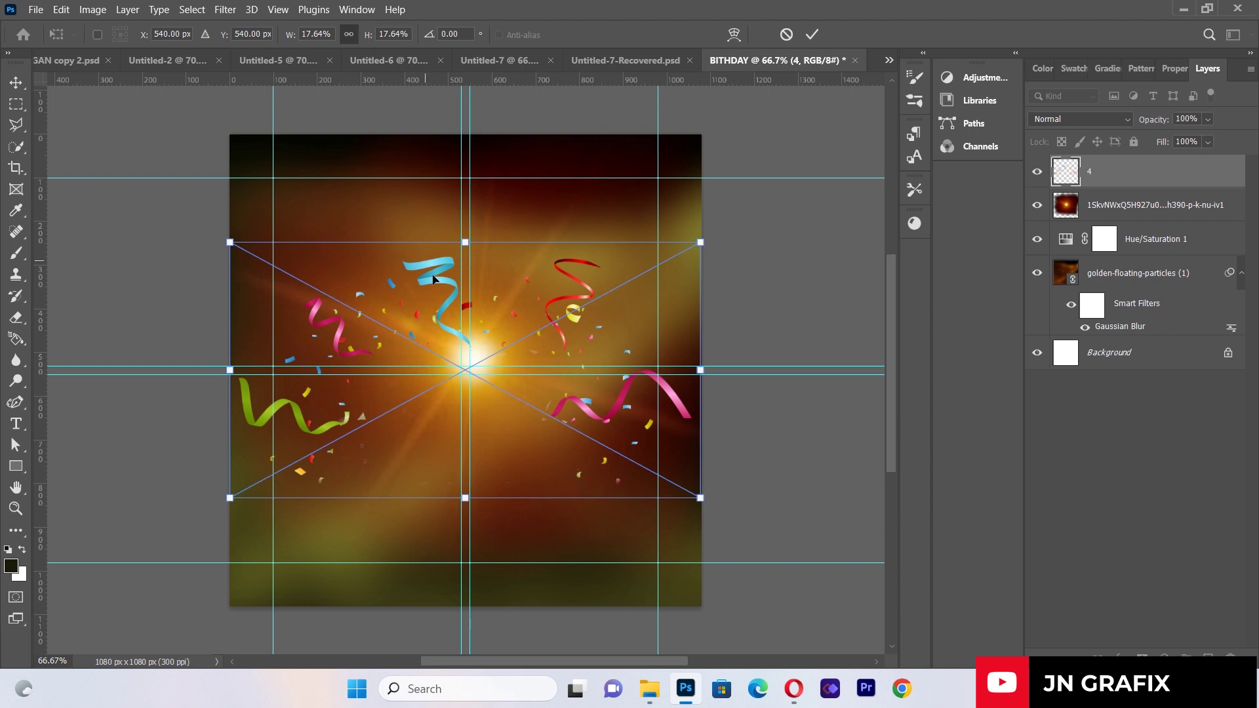
mouse_move(432, 277)
mouse_down()
mouse_move(434, 246)
mouse_move(432, 270)
mouse_up()
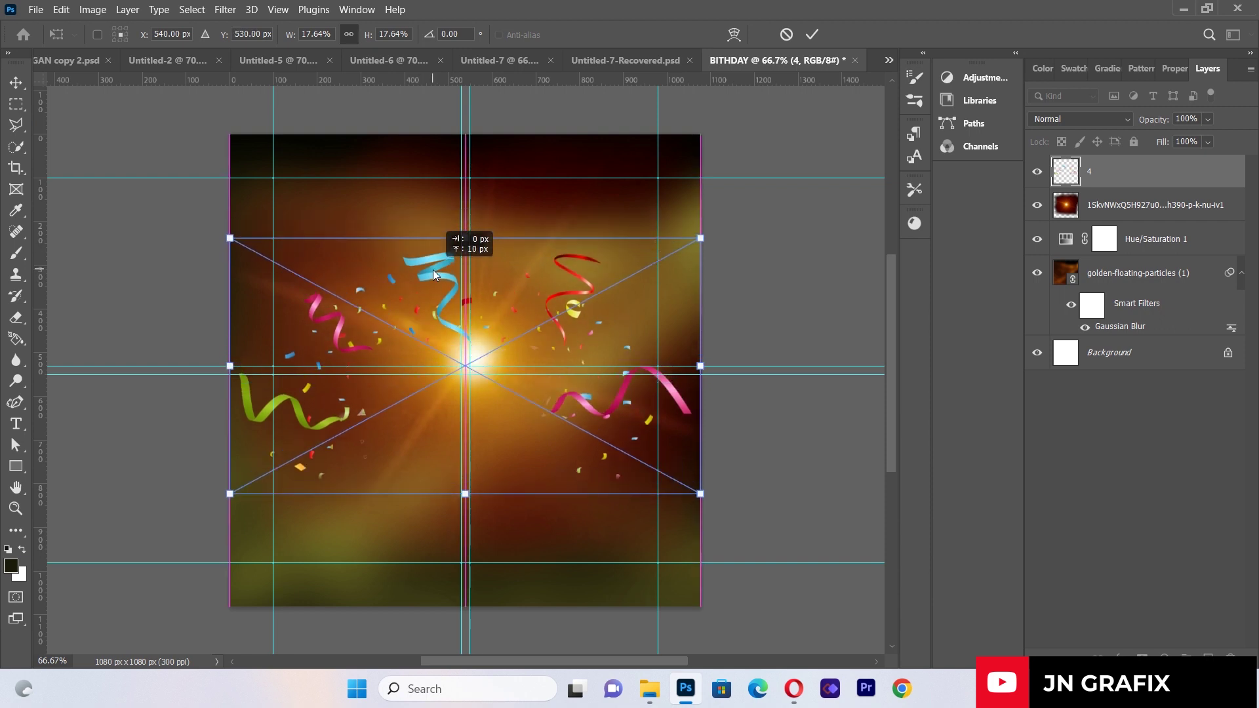
click(10, 91)
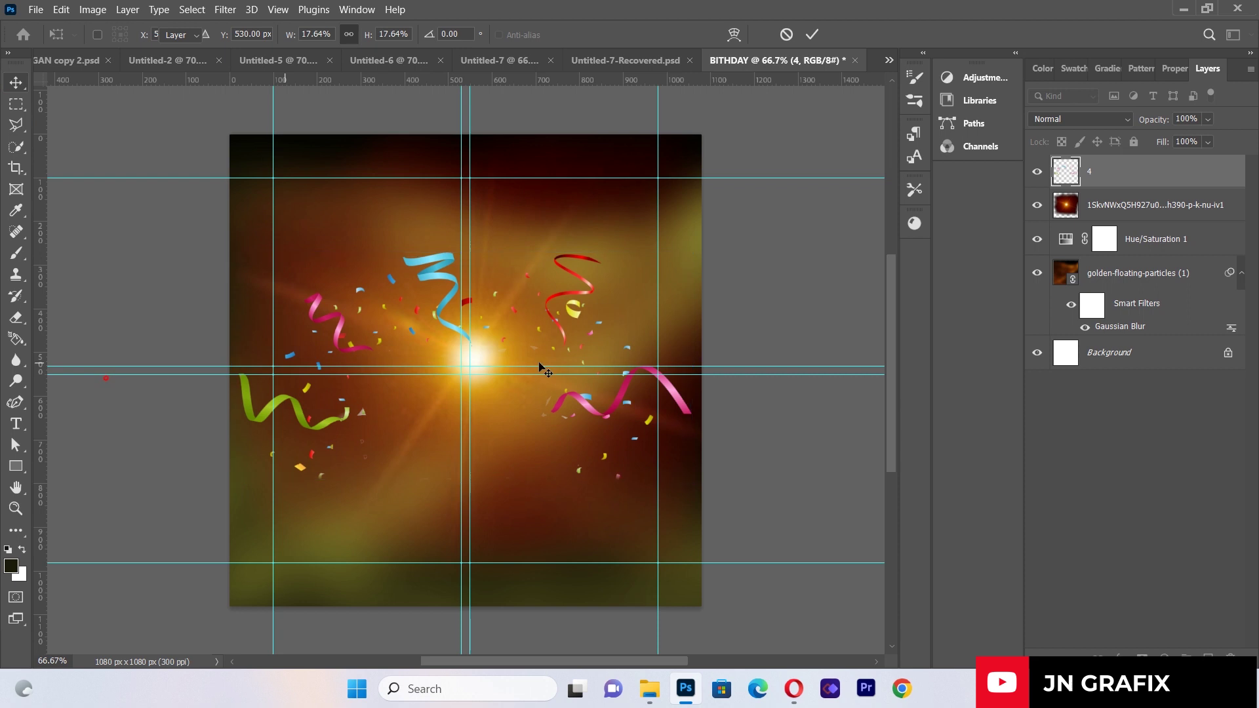
click(107, 378)
click(688, 415)
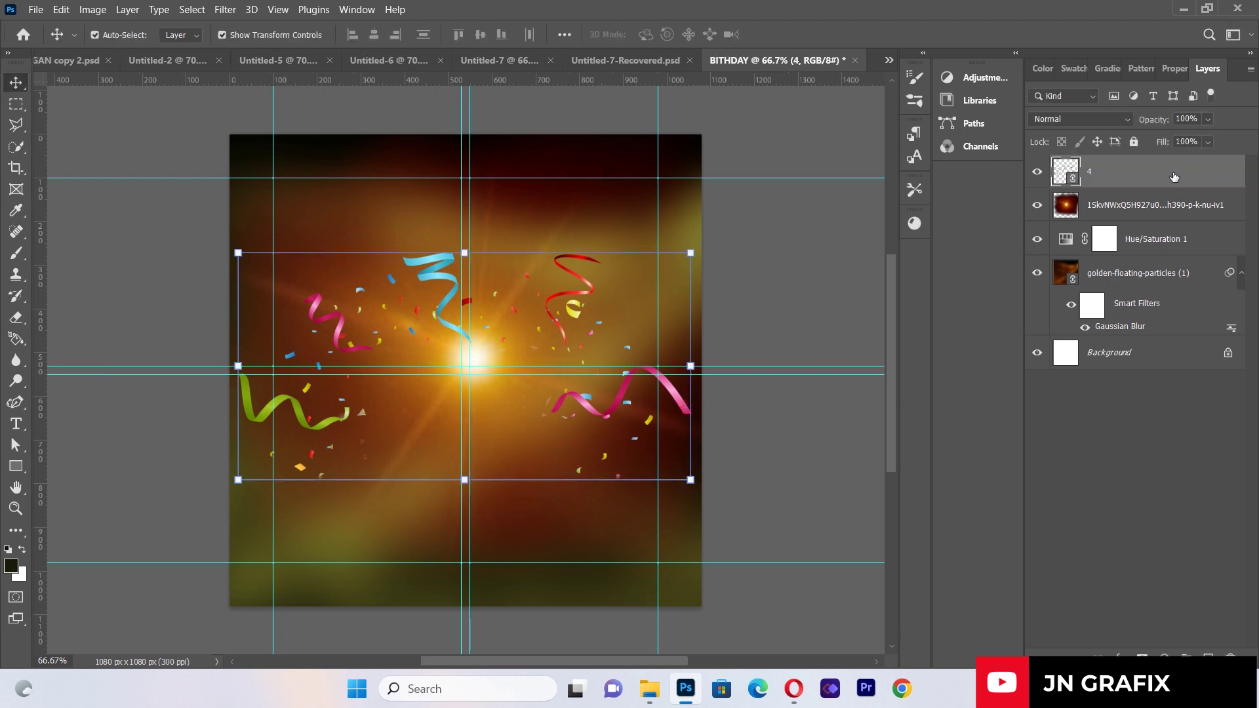
click(1165, 656)
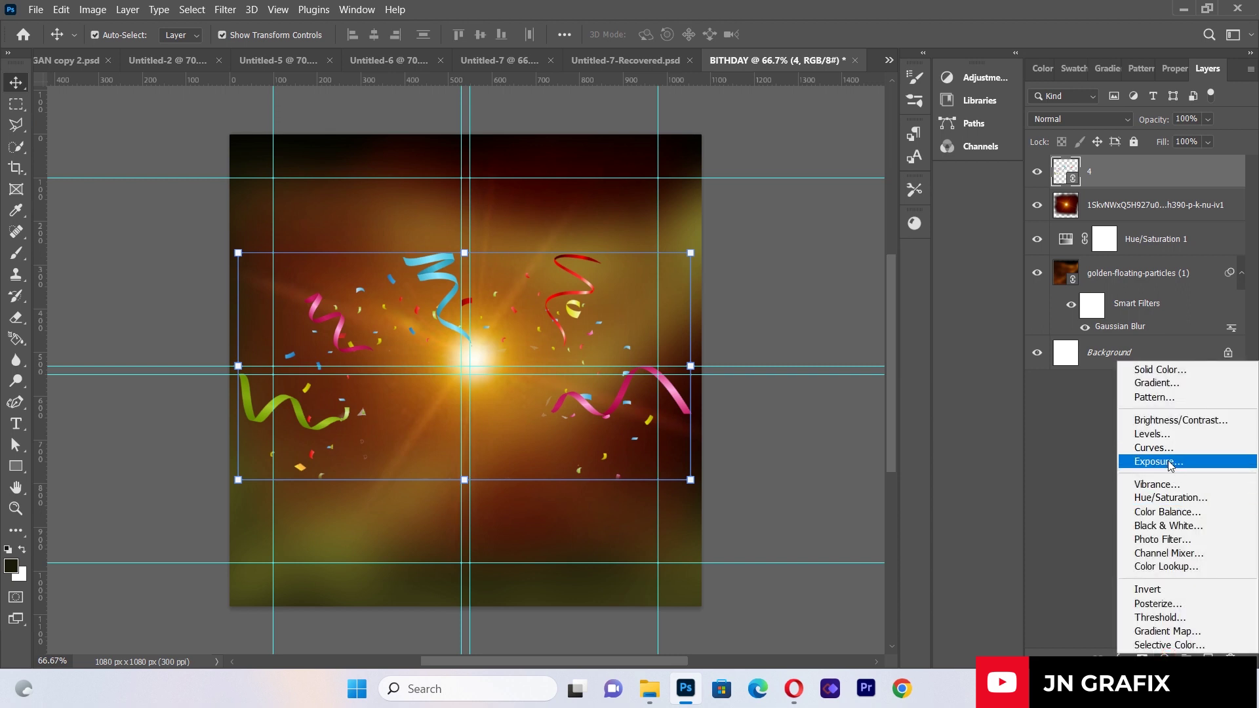
Step: Add a Hue/Saturation layer with Hue +51, Saturation +46, then Colorize at Saturation 25, Lightness +8
click(1166, 497)
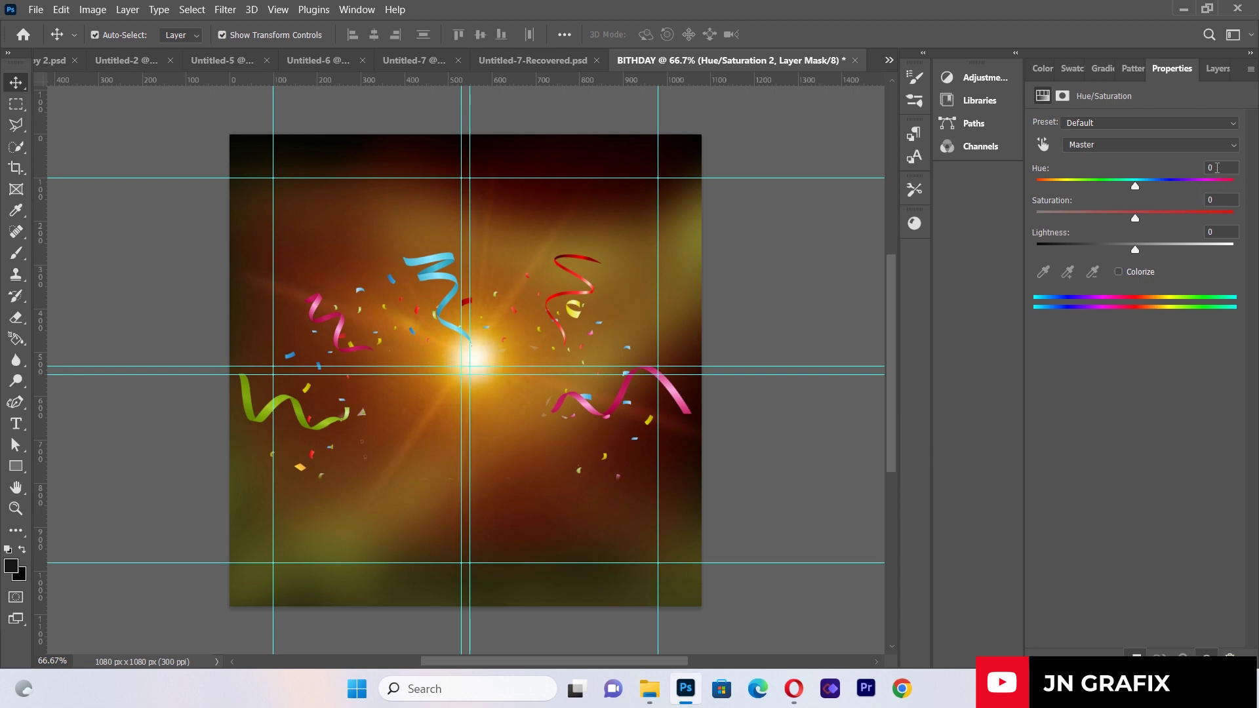
text(51)
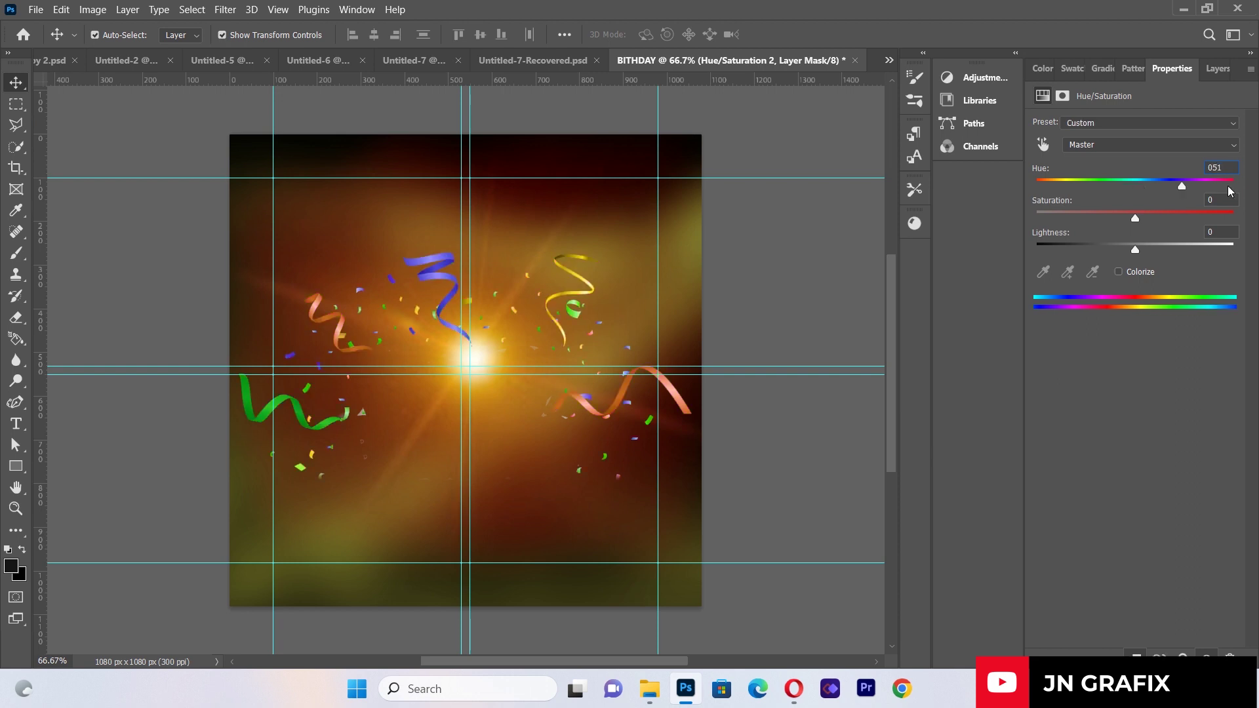
key(Return)
text(46)
key(Return)
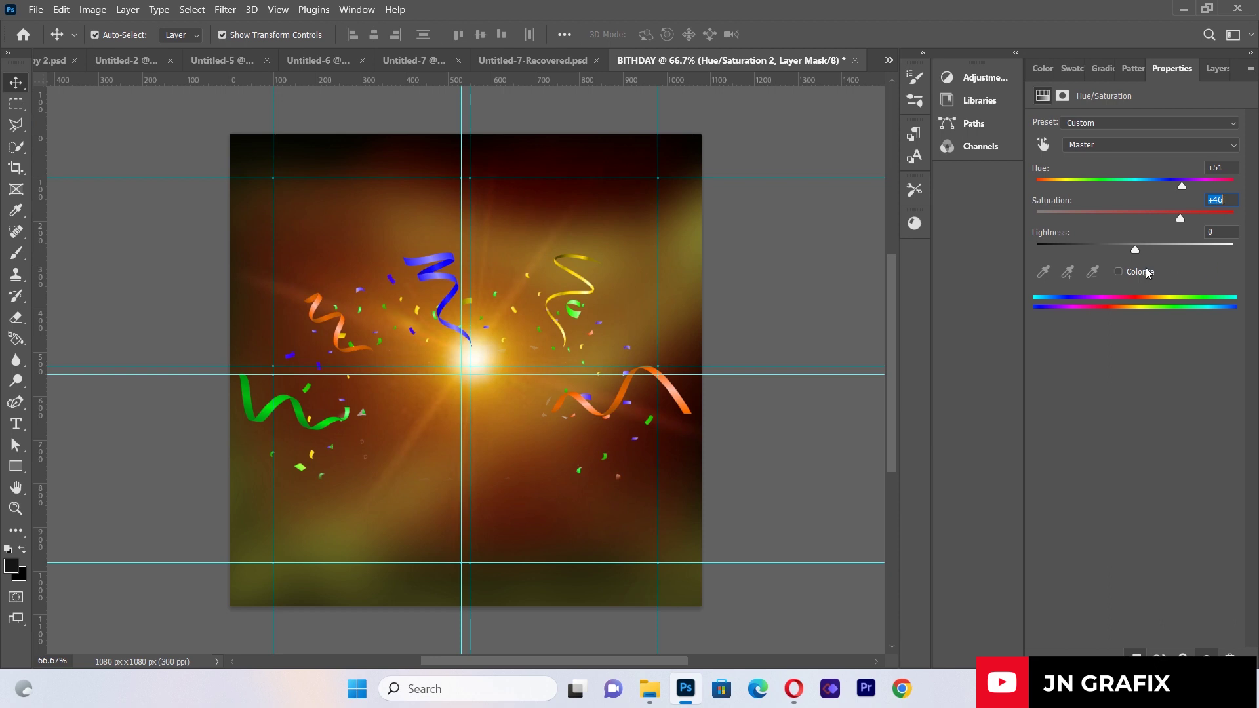
click(1119, 272)
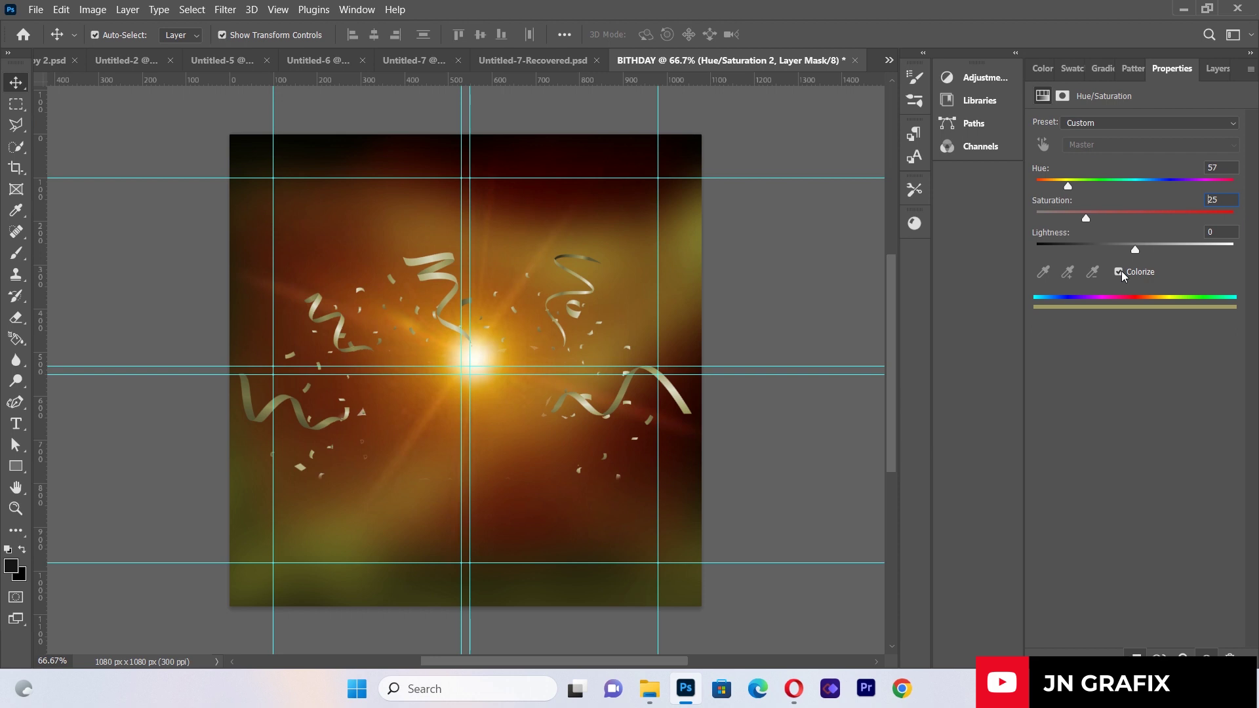
click(1216, 231)
text(8)
key(Return)
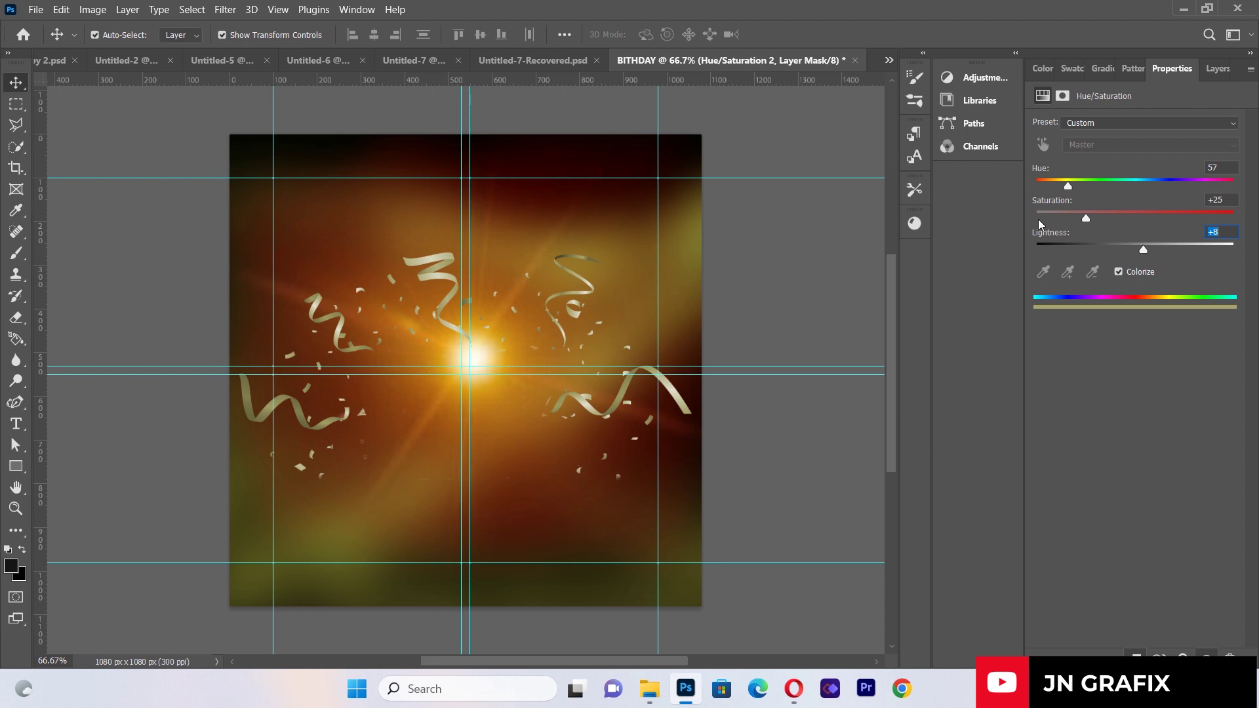
click(1118, 272)
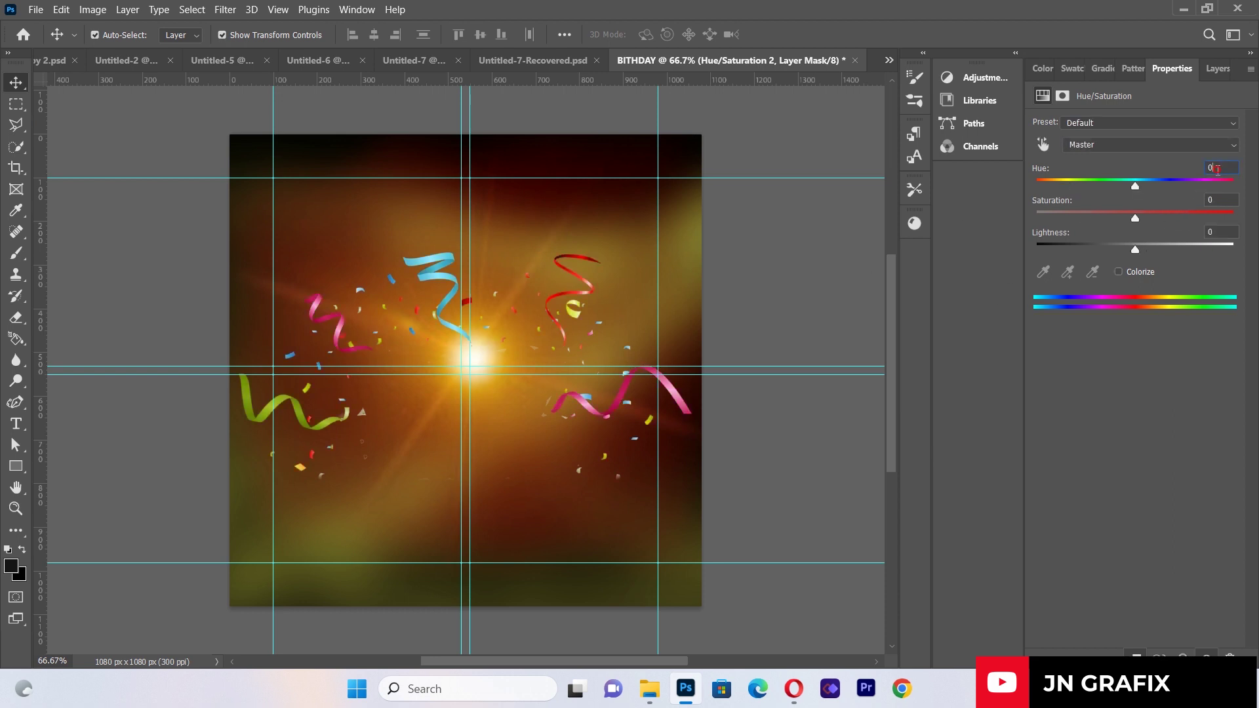
Step: Re-enter Hue +51 and Saturation values on Hue/Saturation 2 and tick Colorize for a pale gold tint
text(51)
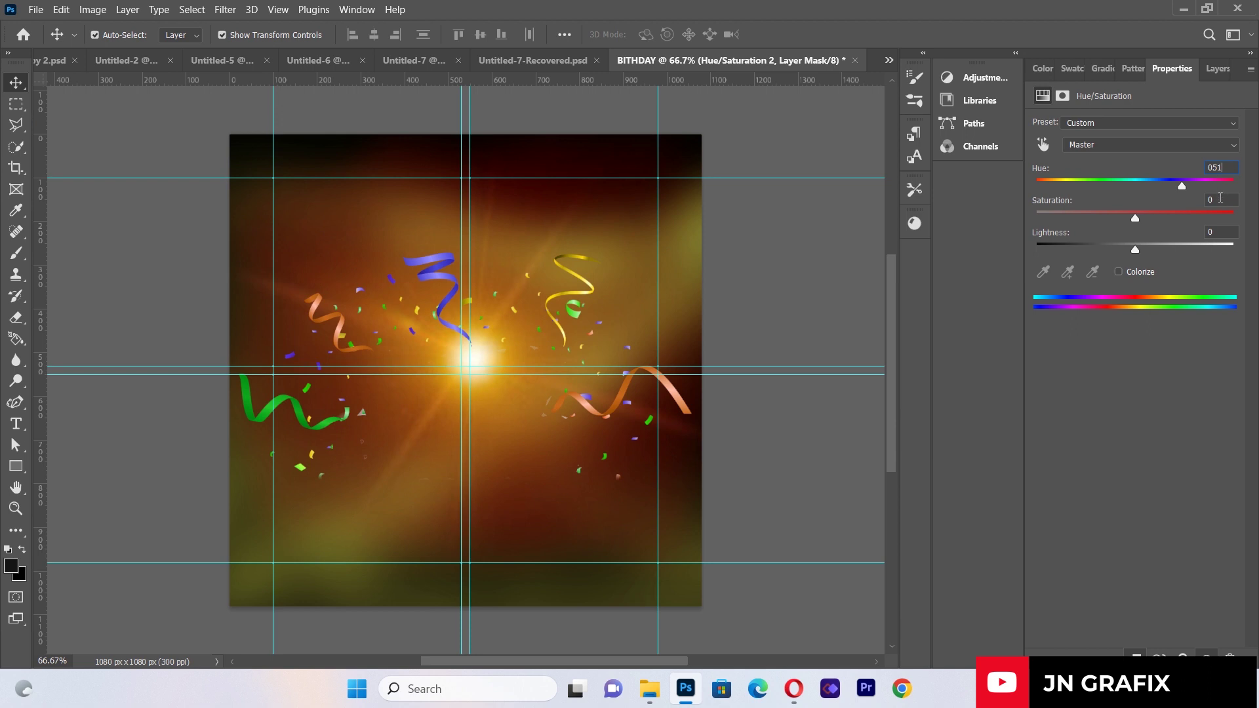
click(1223, 202)
text(46)
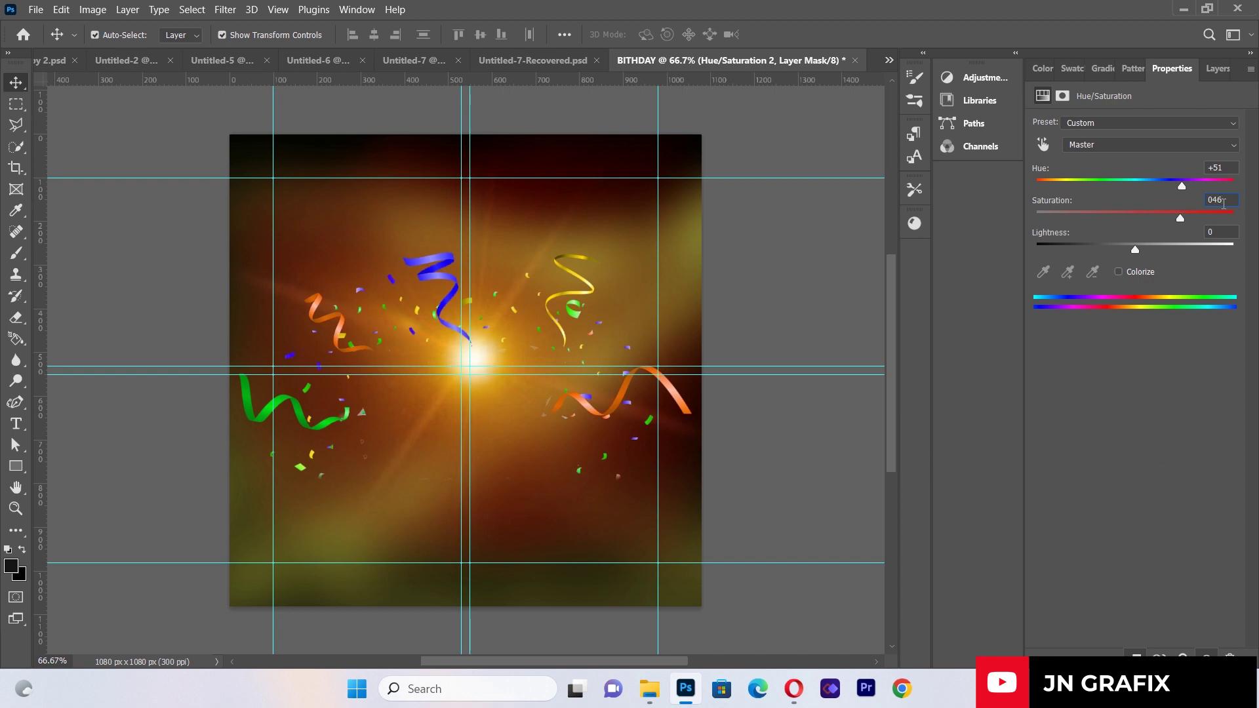
text(8)
key(Return)
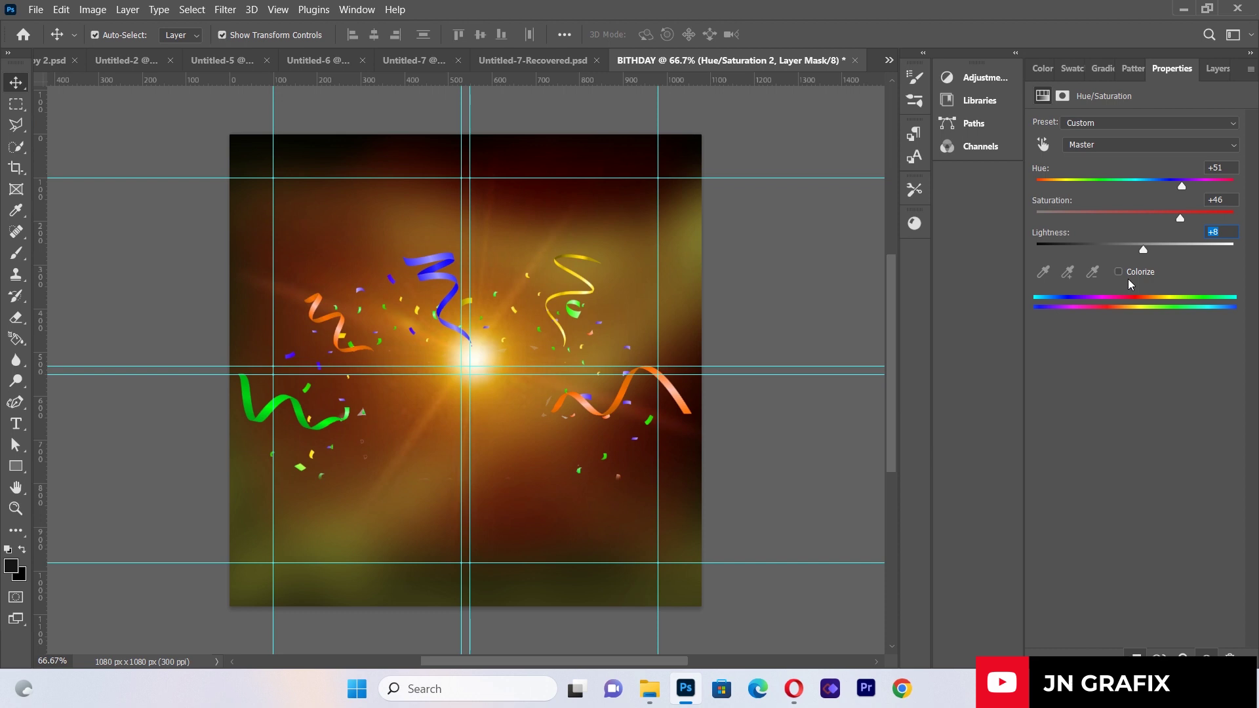
click(1118, 272)
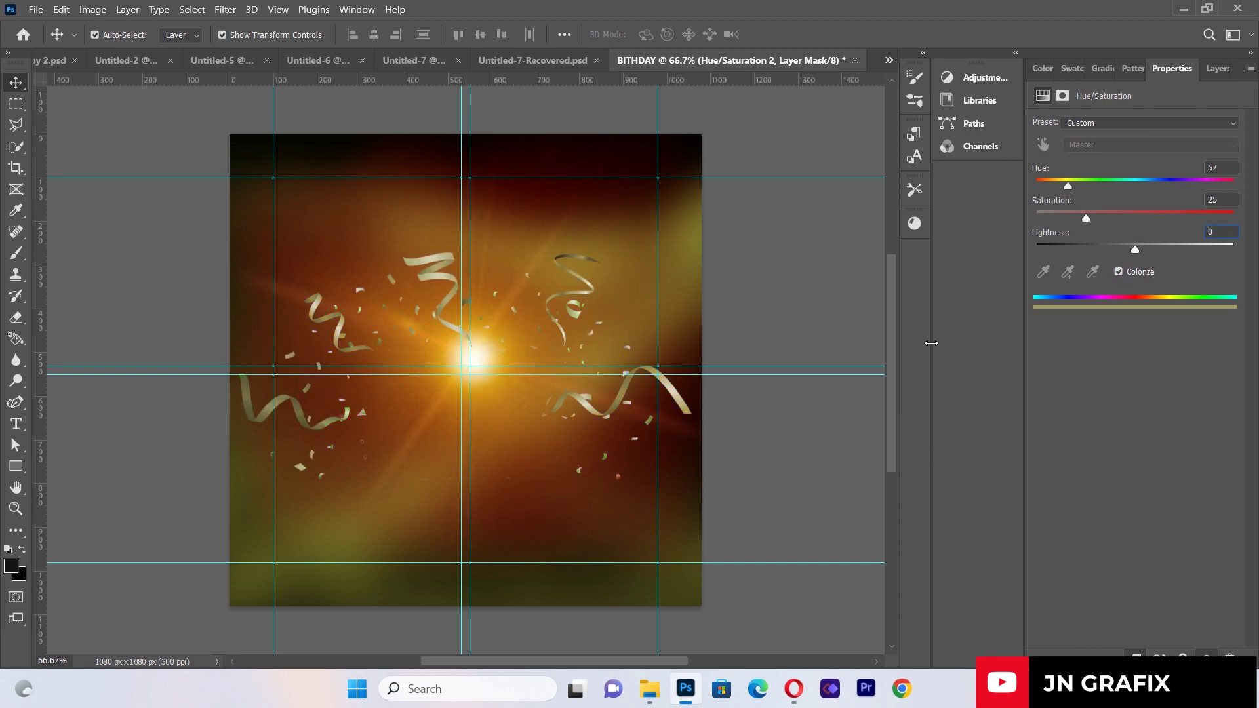
click(1214, 69)
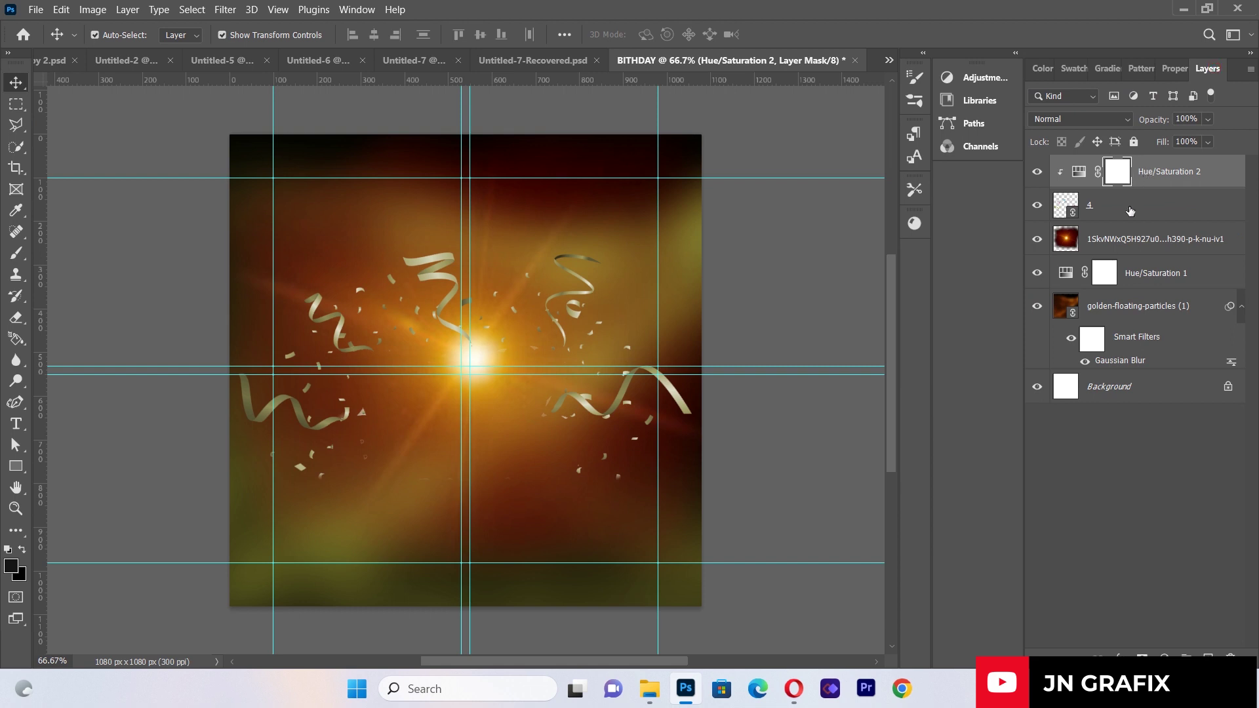
Step: Apply a 3.1-pixel Gaussian Blur to the ribbon and confetti layer 4
click(1129, 210)
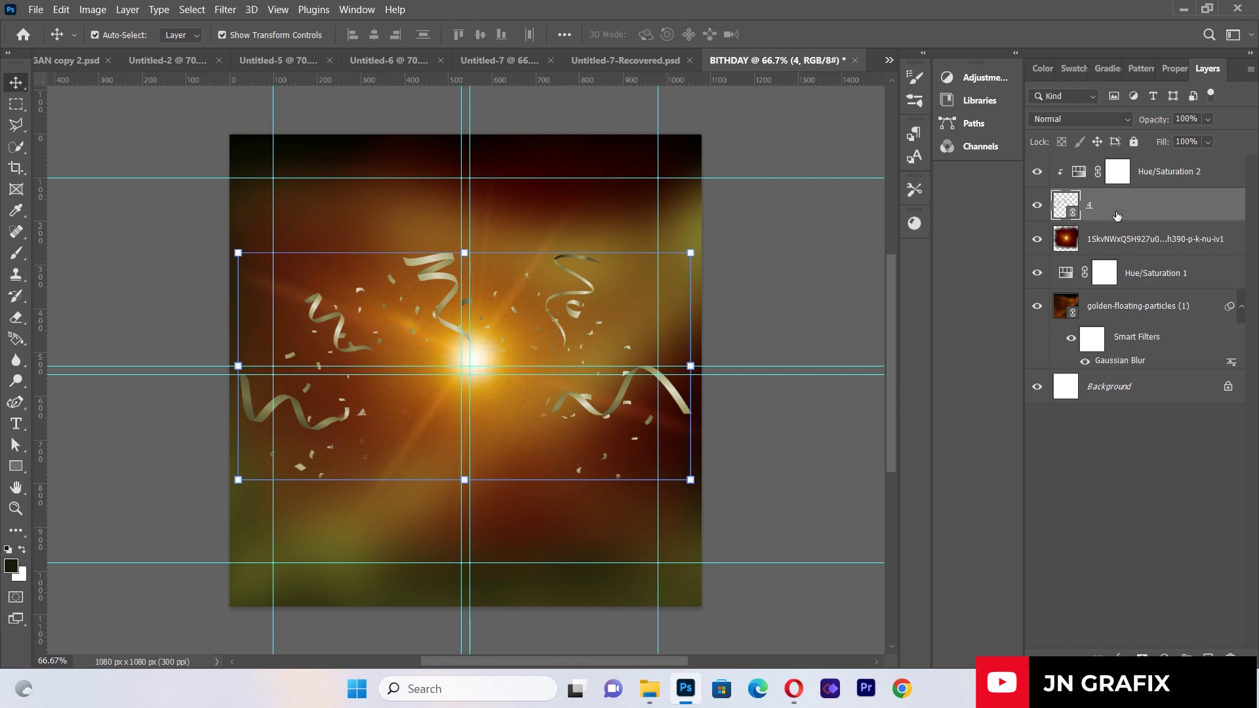
click(227, 10)
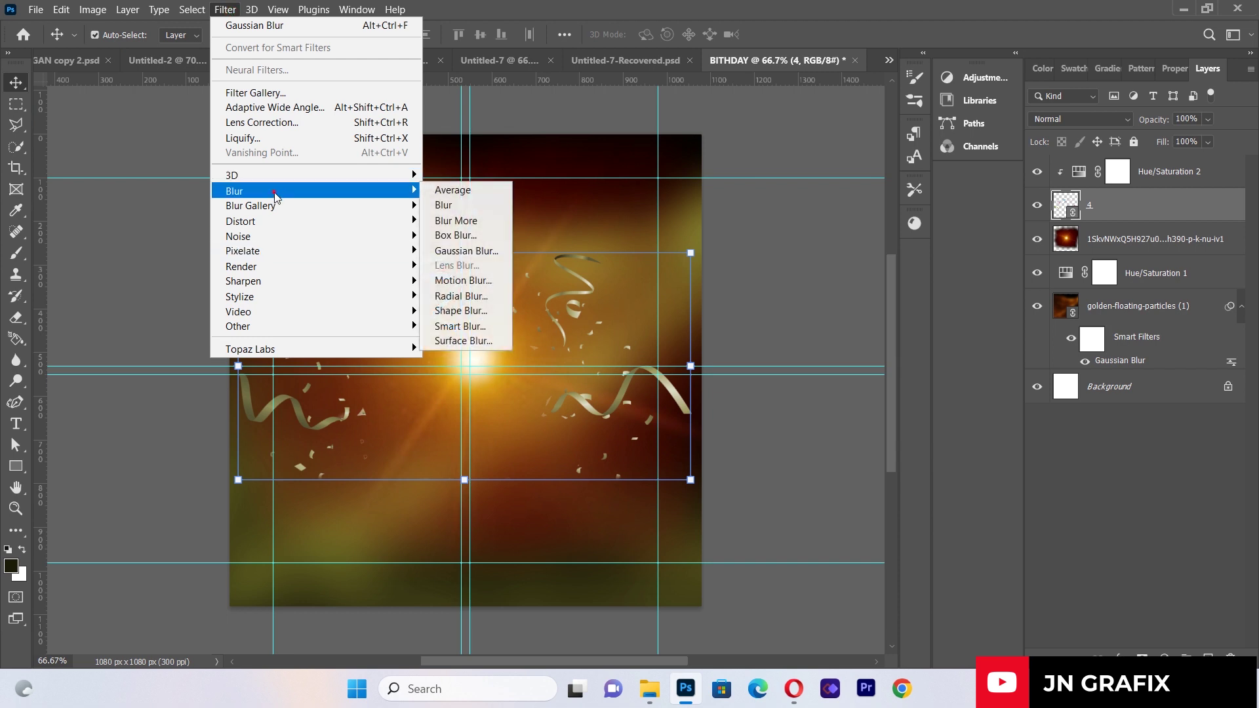
click(452, 252)
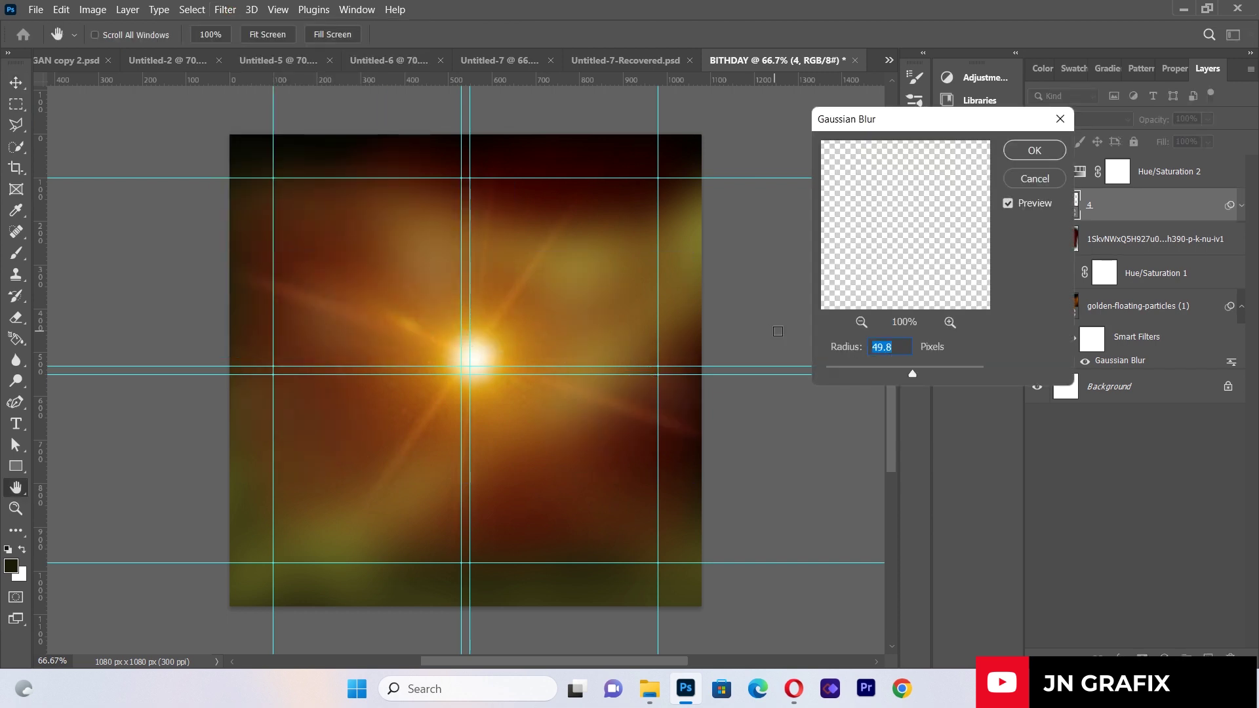
drag(869, 367, 850, 373)
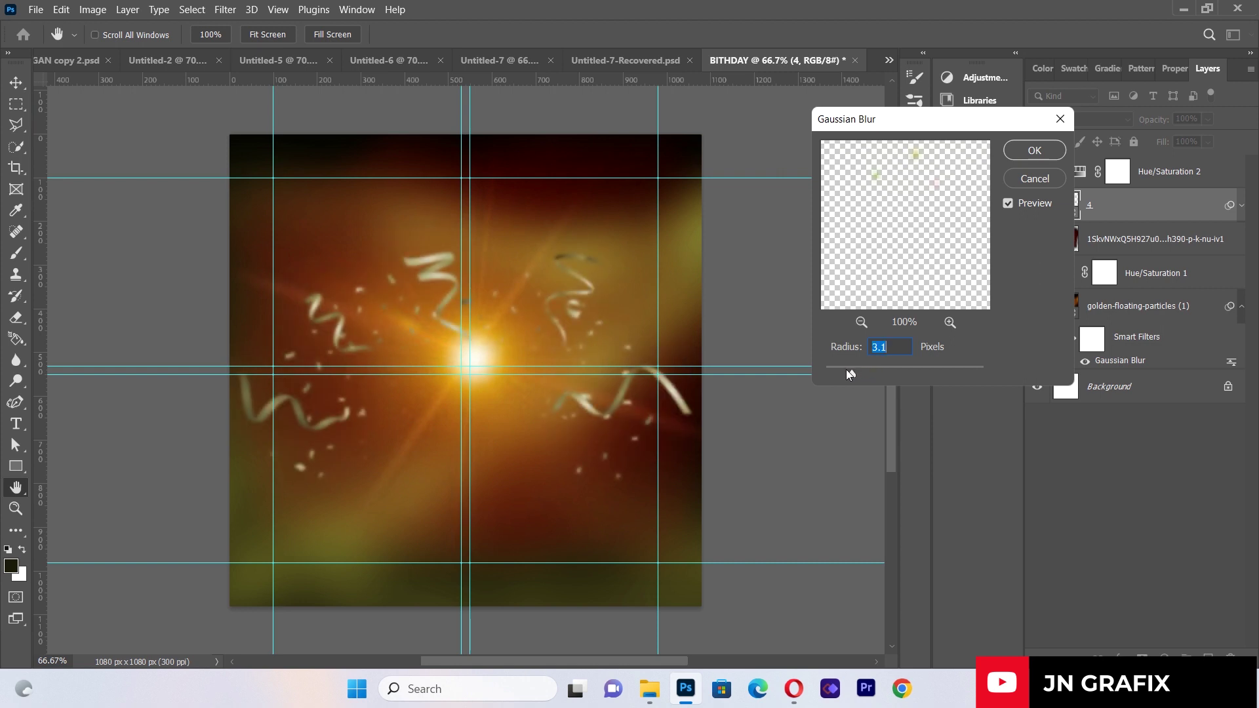
click(1034, 153)
Step: Stretch the ribbon layer back to canvas width, scaled to 17.64%
click(694, 367)
click(649, 279)
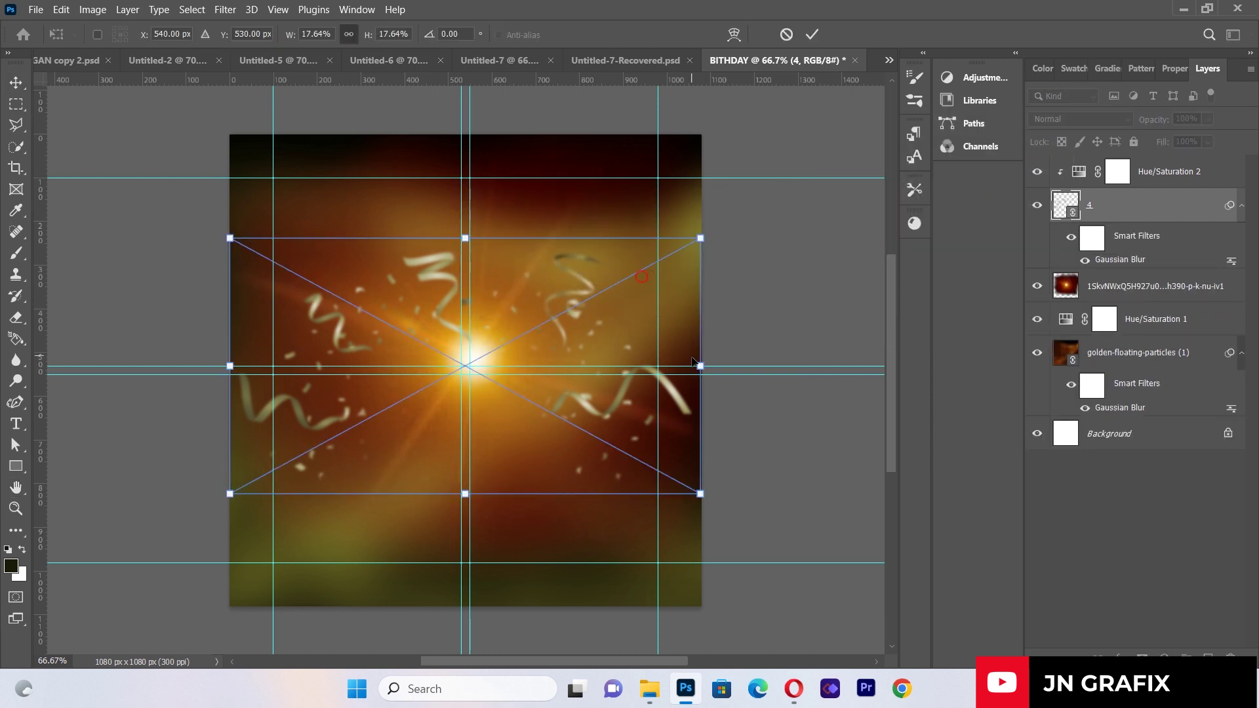
mouse_move(696, 366)
mouse_down()
mouse_move(718, 369)
mouse_move(708, 371)
mouse_up()
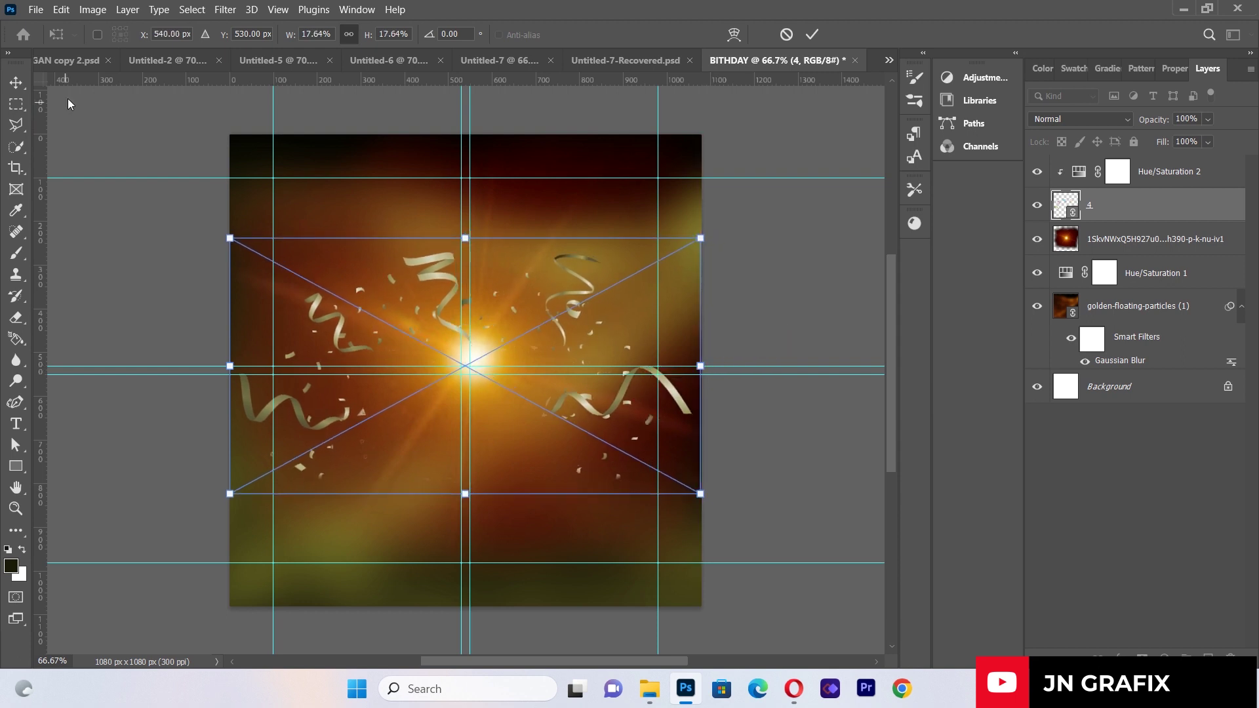
click(16, 82)
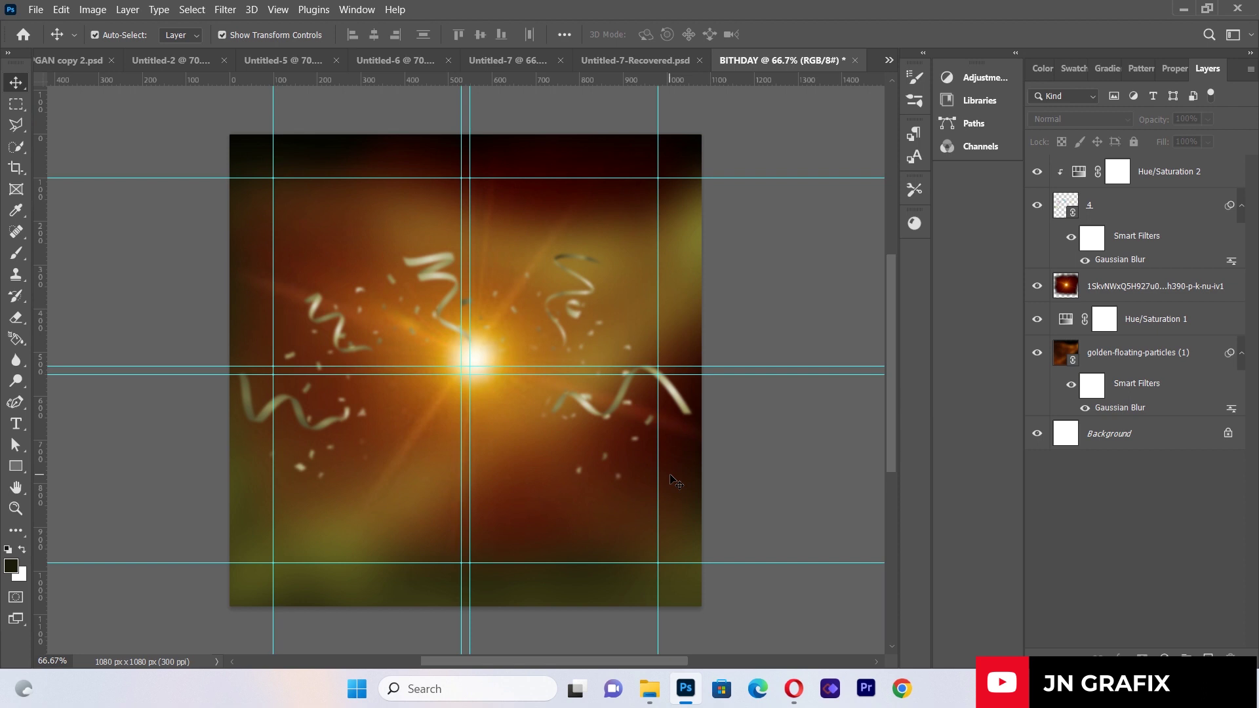
Step: Place the linked portrait 1.png into the flyer
click(41, 9)
click(126, 320)
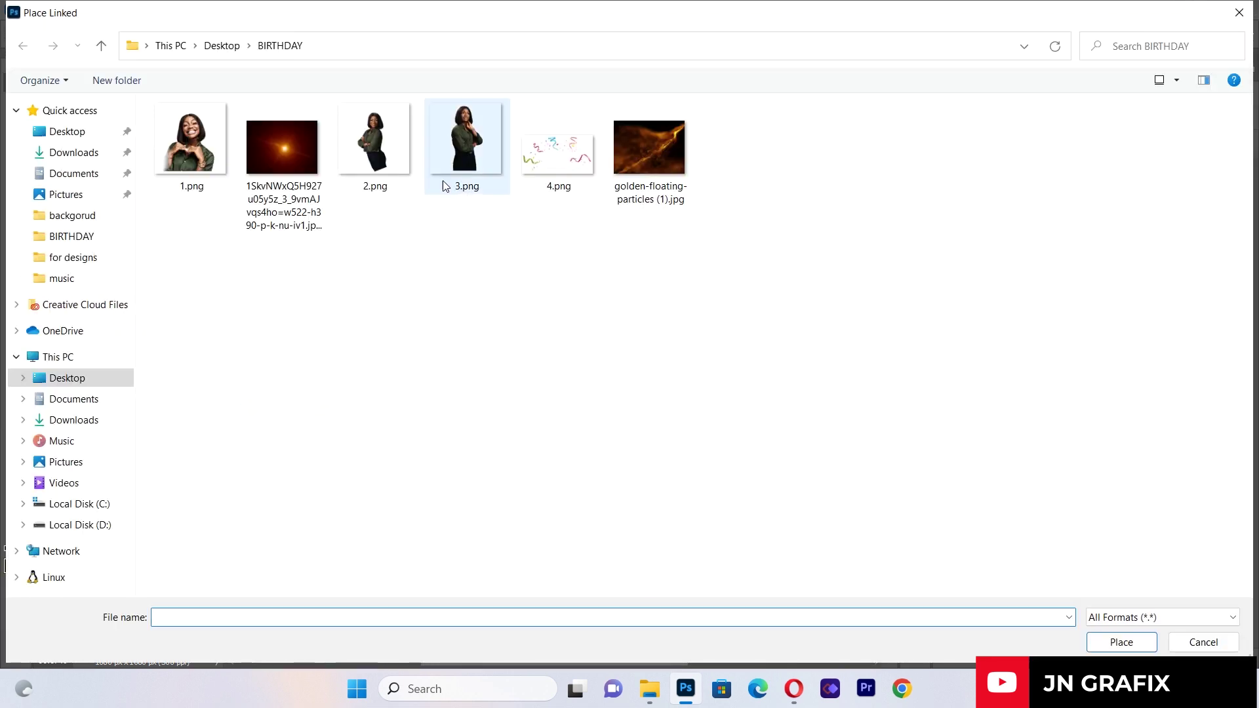
double_click(190, 139)
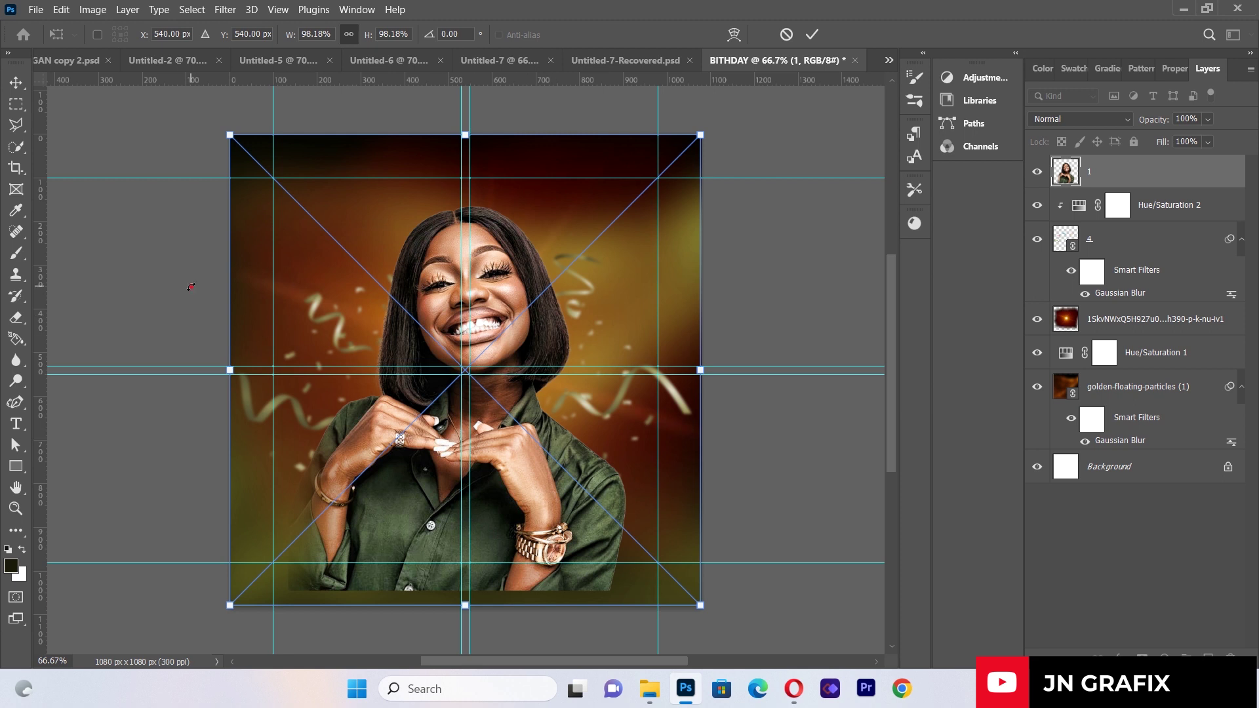
key(Return)
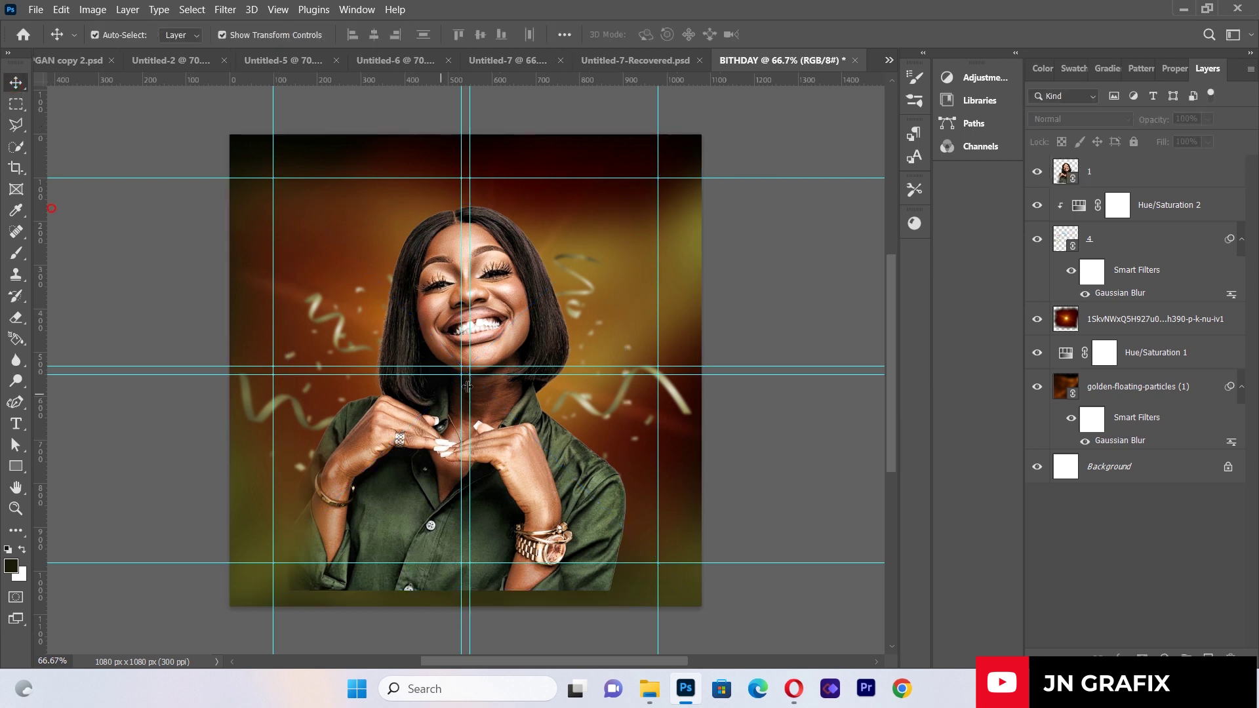
Step: Enlarge the smiling woman portrait to about 97% and centre it in the lower half
drag(518, 292, 509, 322)
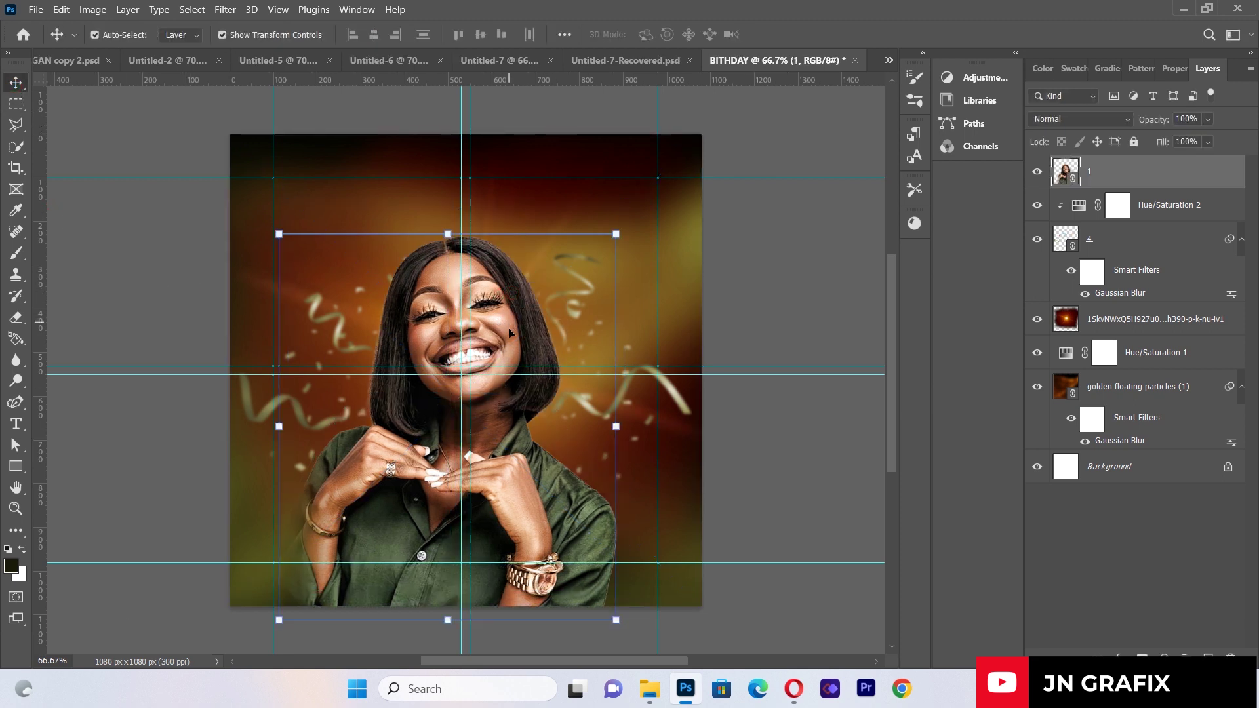
drag(614, 235, 678, 182)
drag(497, 315, 508, 320)
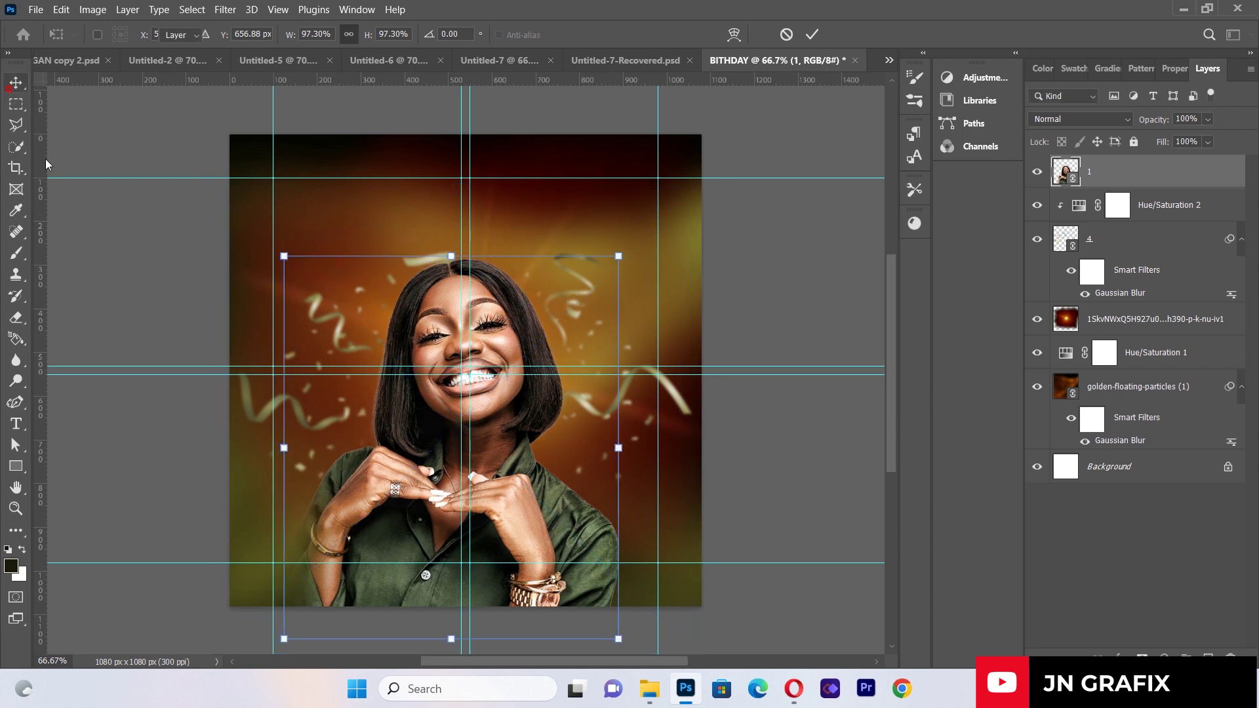
click(75, 211)
drag(496, 349, 500, 345)
key(Up)
key(Up)
key(Up)
key(Up)
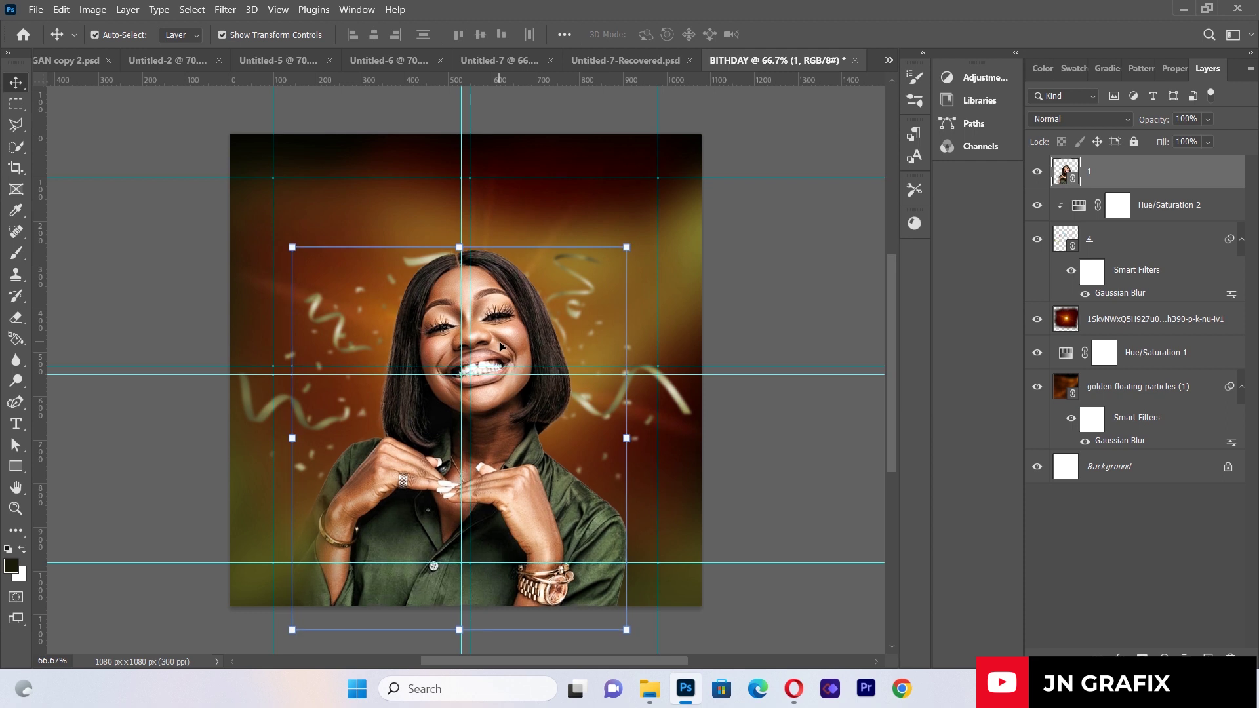
click(121, 283)
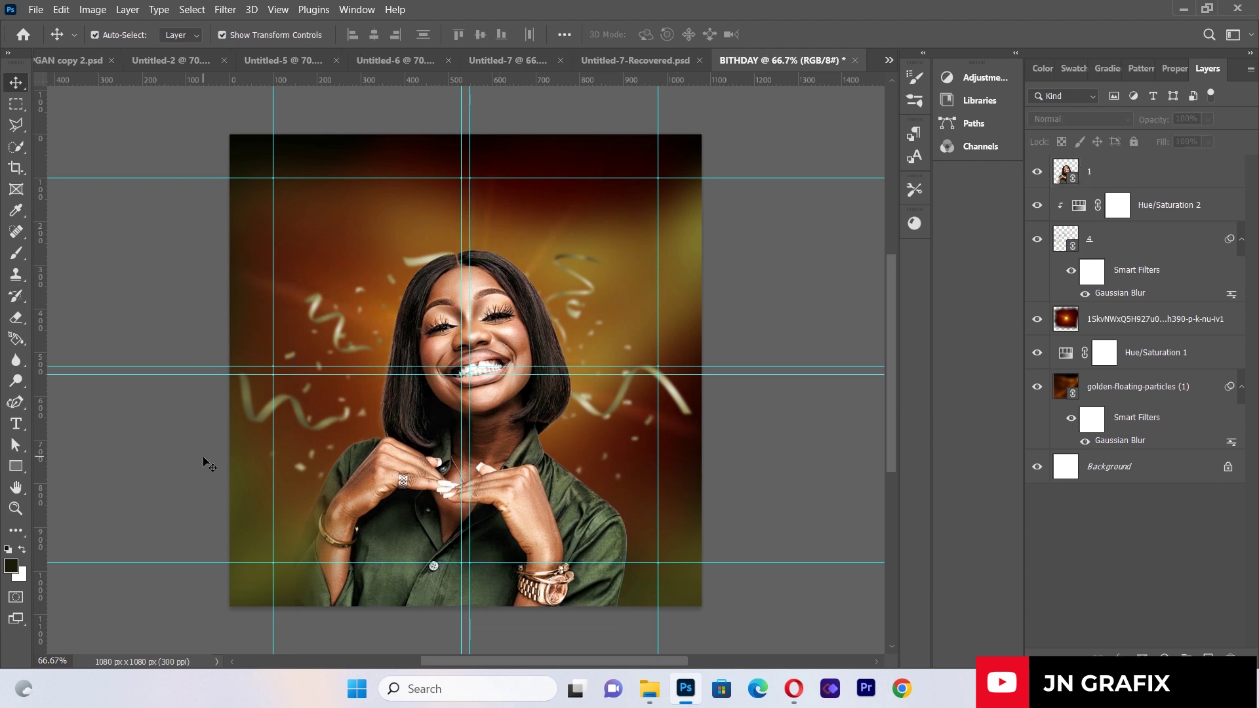
click(35, 9)
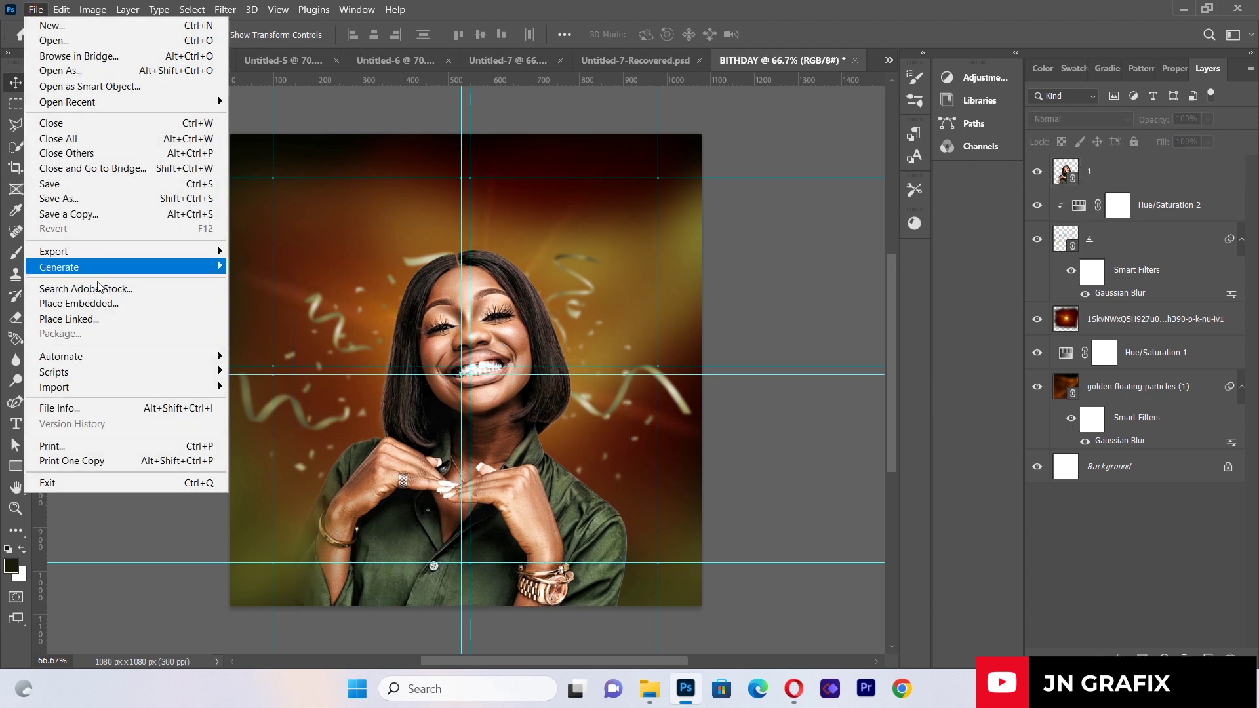
Step: Place the linked portrait 3.png and stack layer 3 beneath layer 1
click(96, 318)
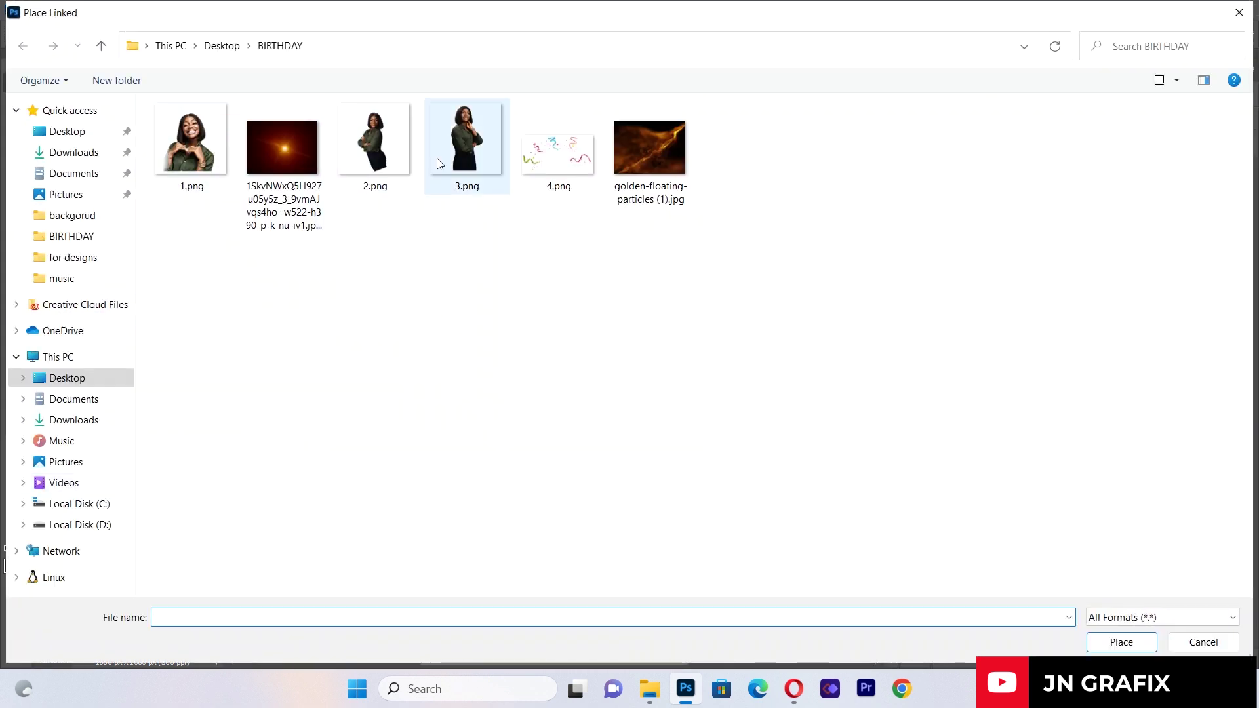
double_click(470, 152)
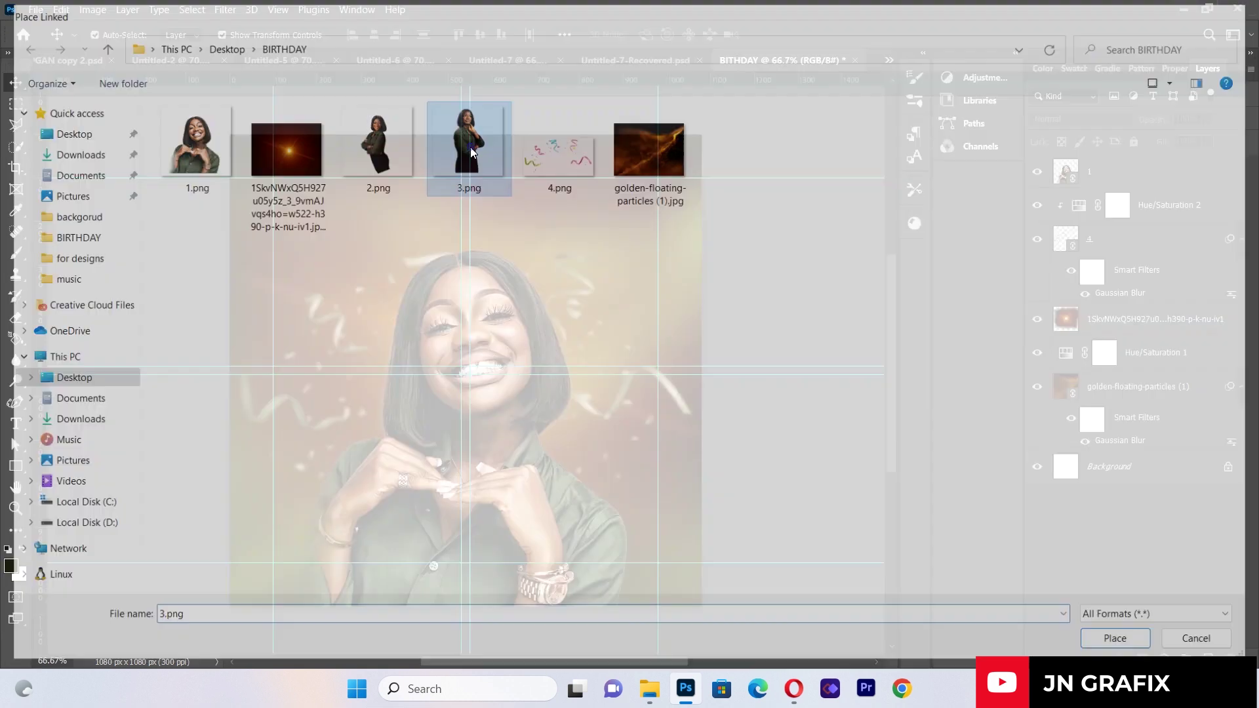
drag(499, 269, 529, 336)
key(Return)
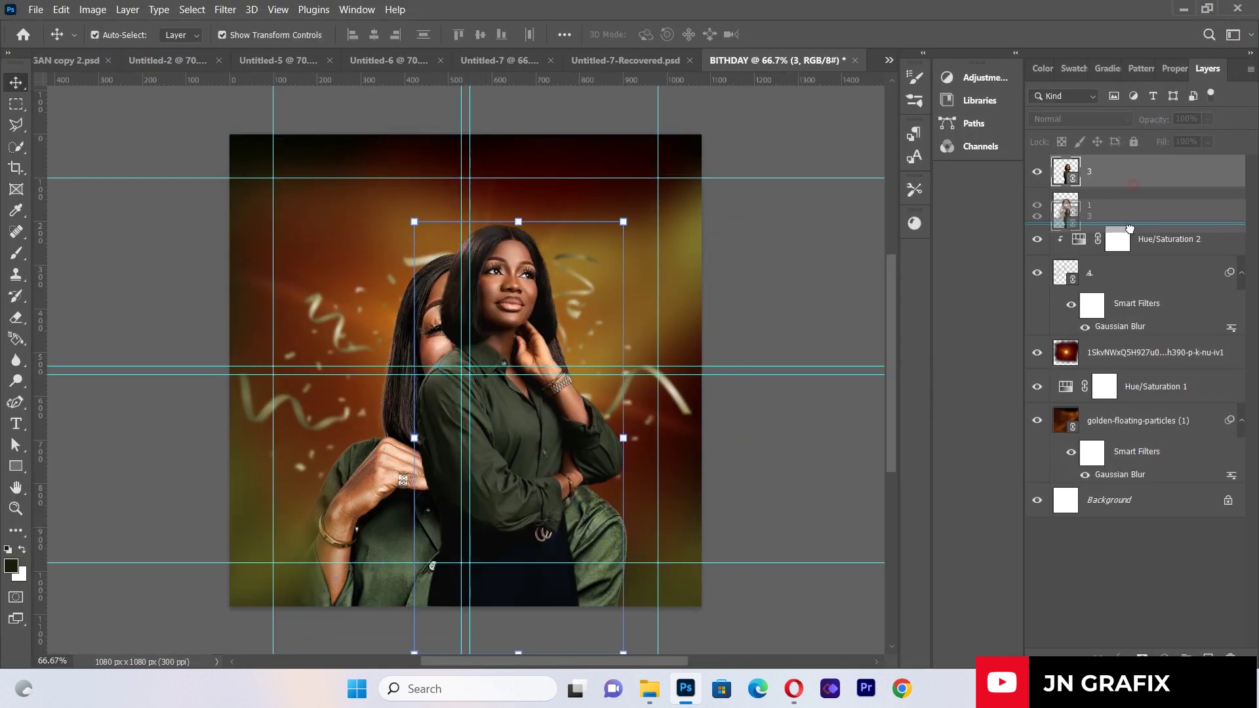
drag(1129, 228, 1131, 233)
Step: Shrink the second portrait to about 76.5% and move it to the right
drag(524, 259, 602, 276)
key(ctrl+t)
drag(695, 250, 741, 289)
drag(566, 441, 574, 396)
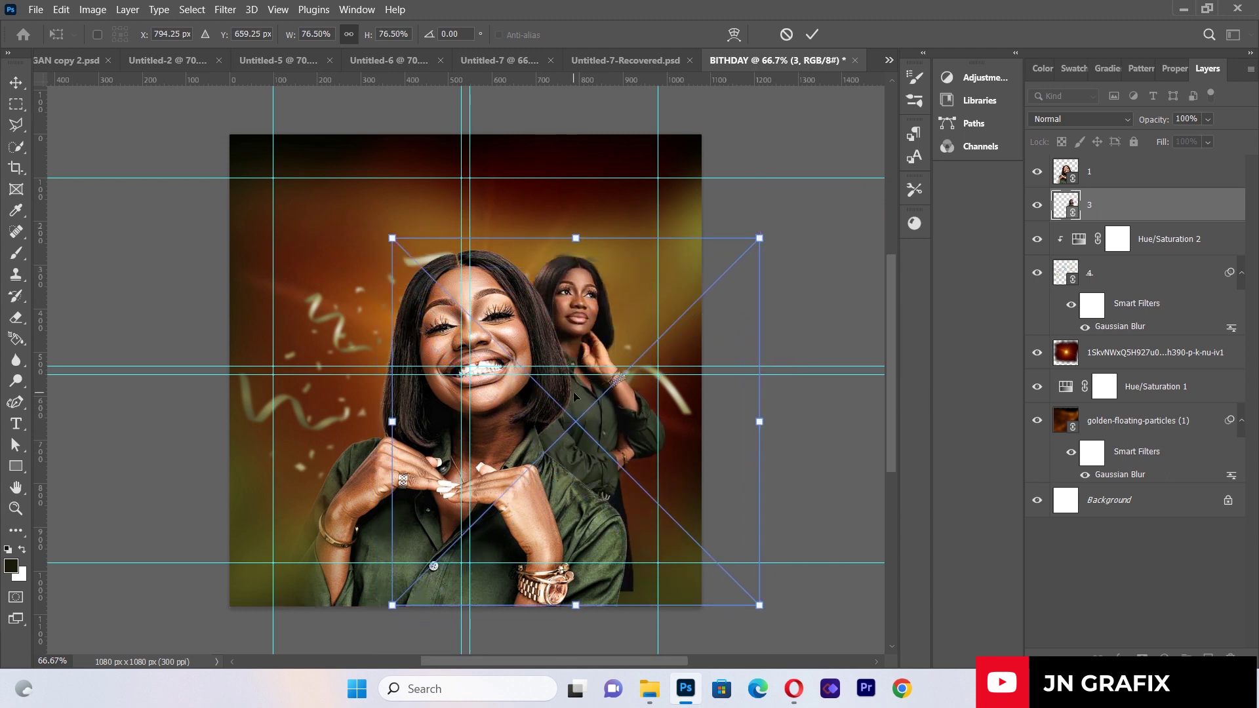
click(16, 82)
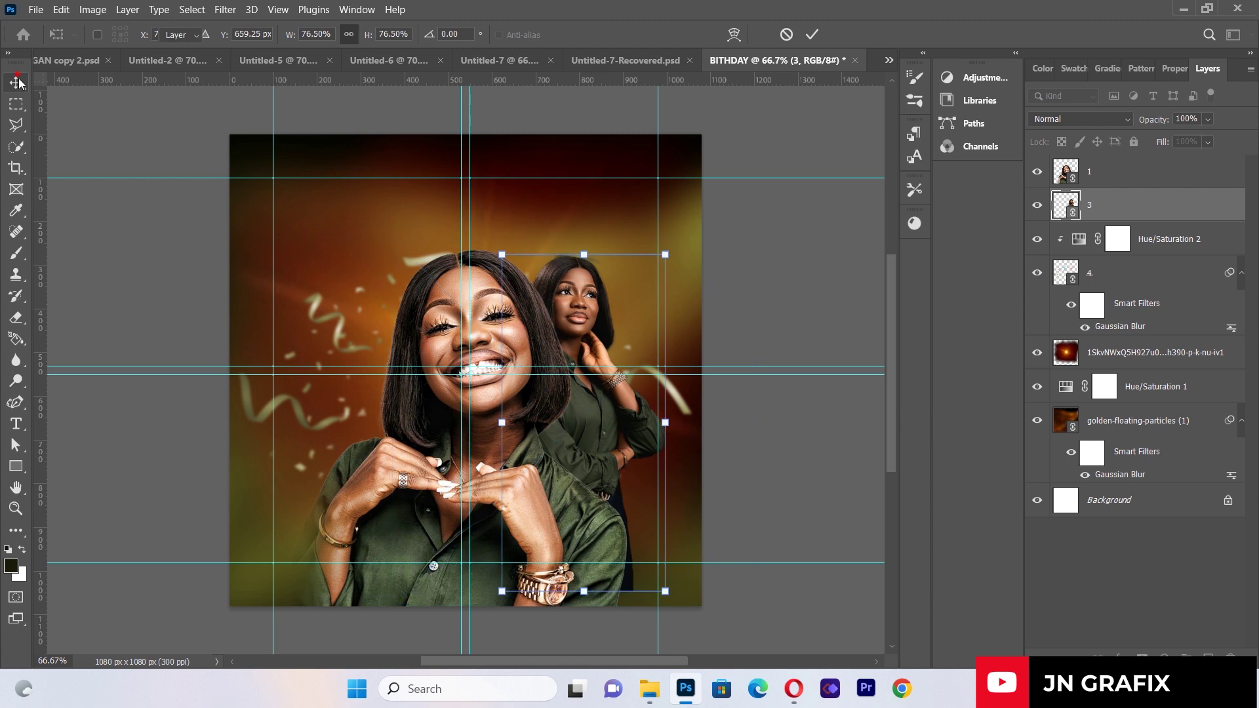
click(121, 265)
click(35, 9)
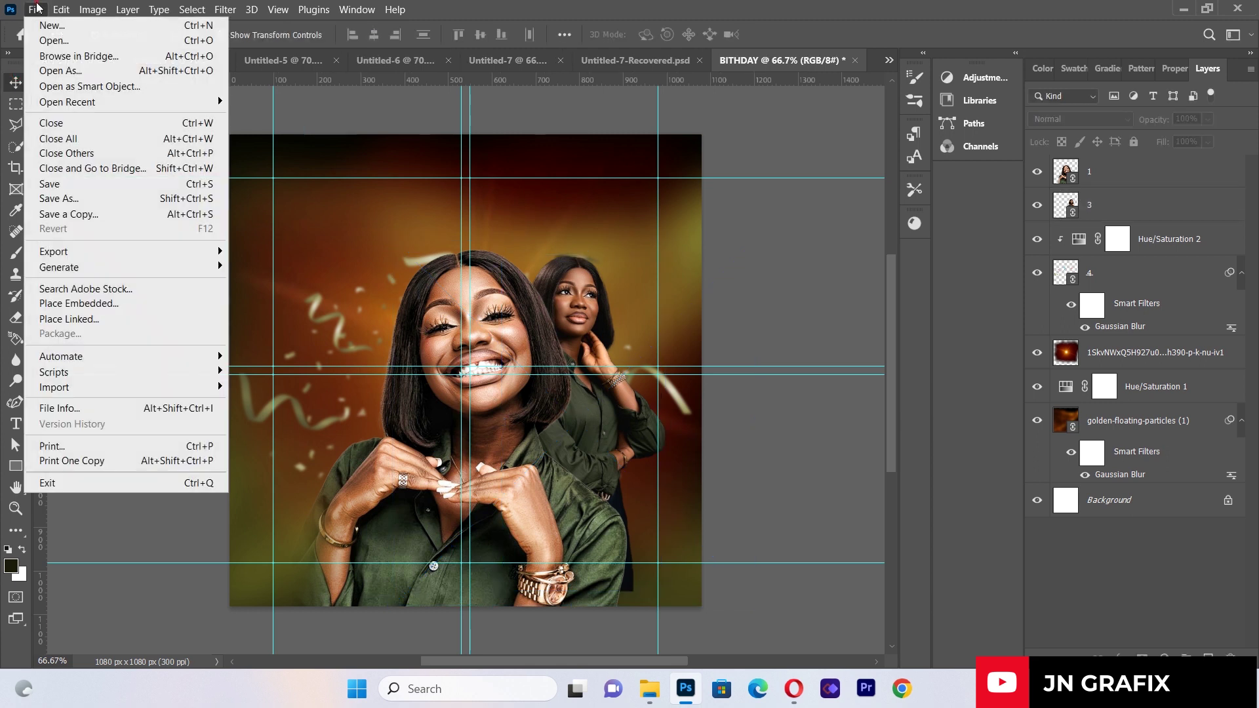
Step: Place the linked portrait 2.png on the left and stack layer 2 beneath layer 3
click(121, 319)
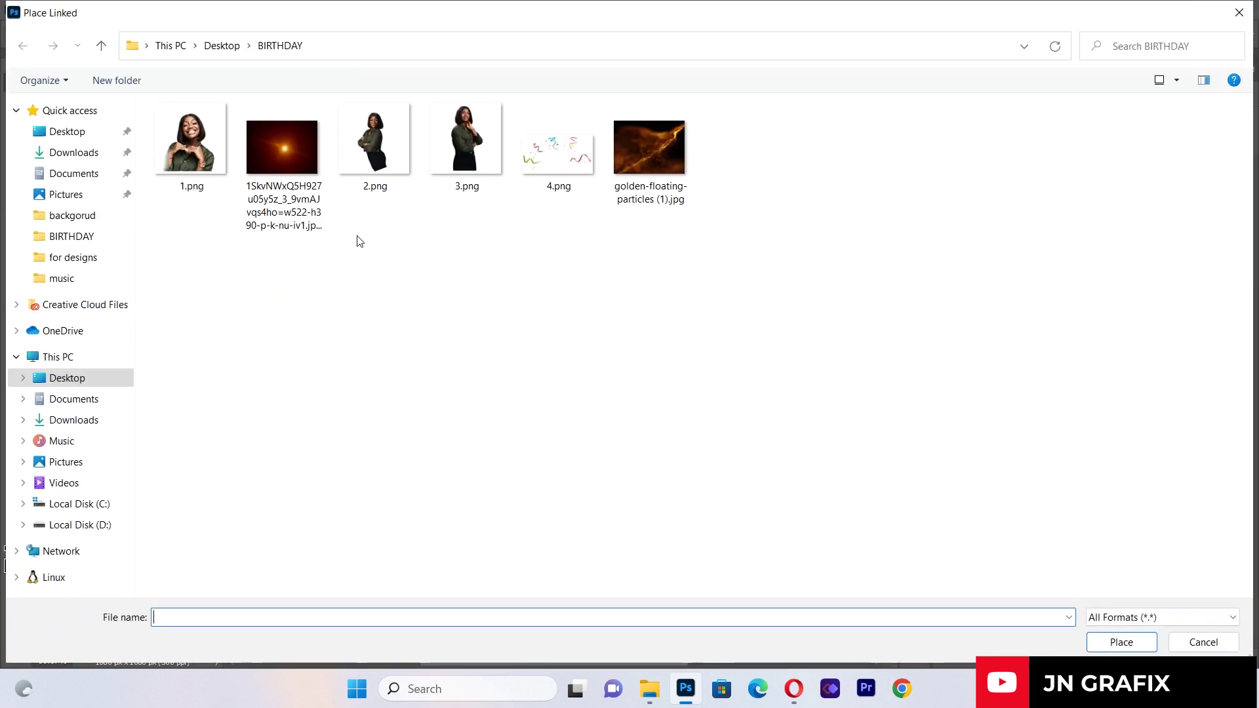
double_click(363, 139)
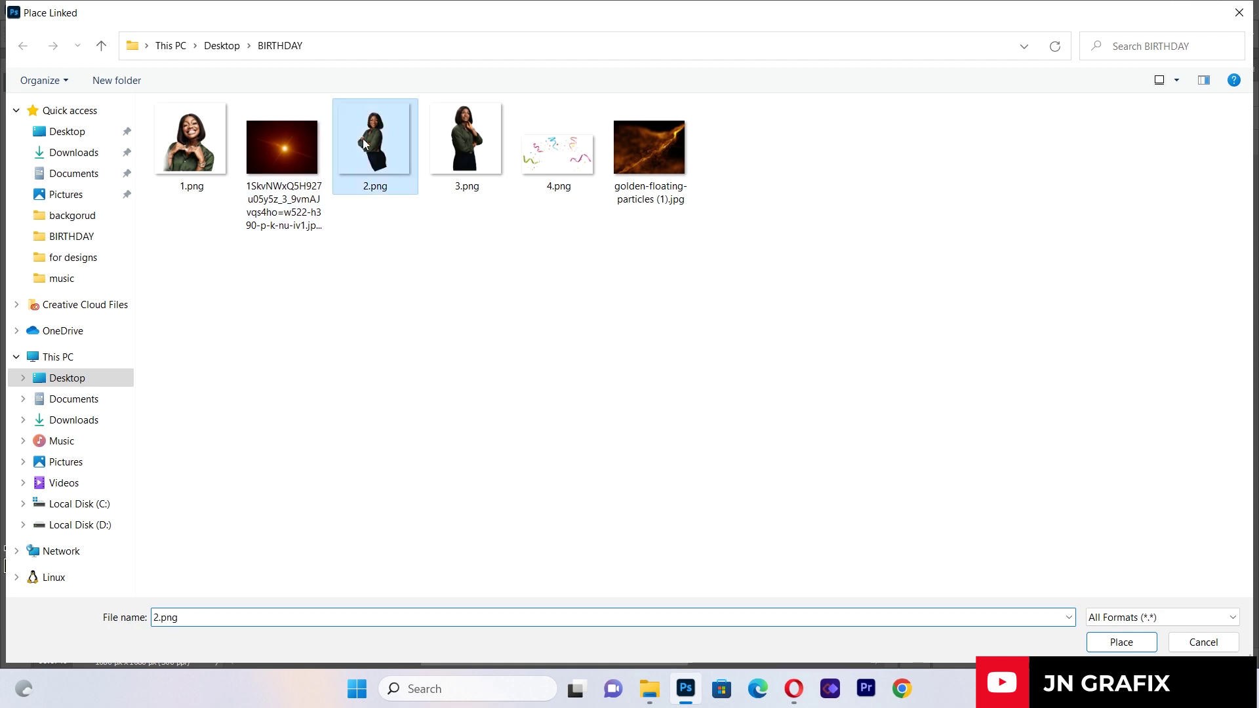
drag(506, 352, 371, 349)
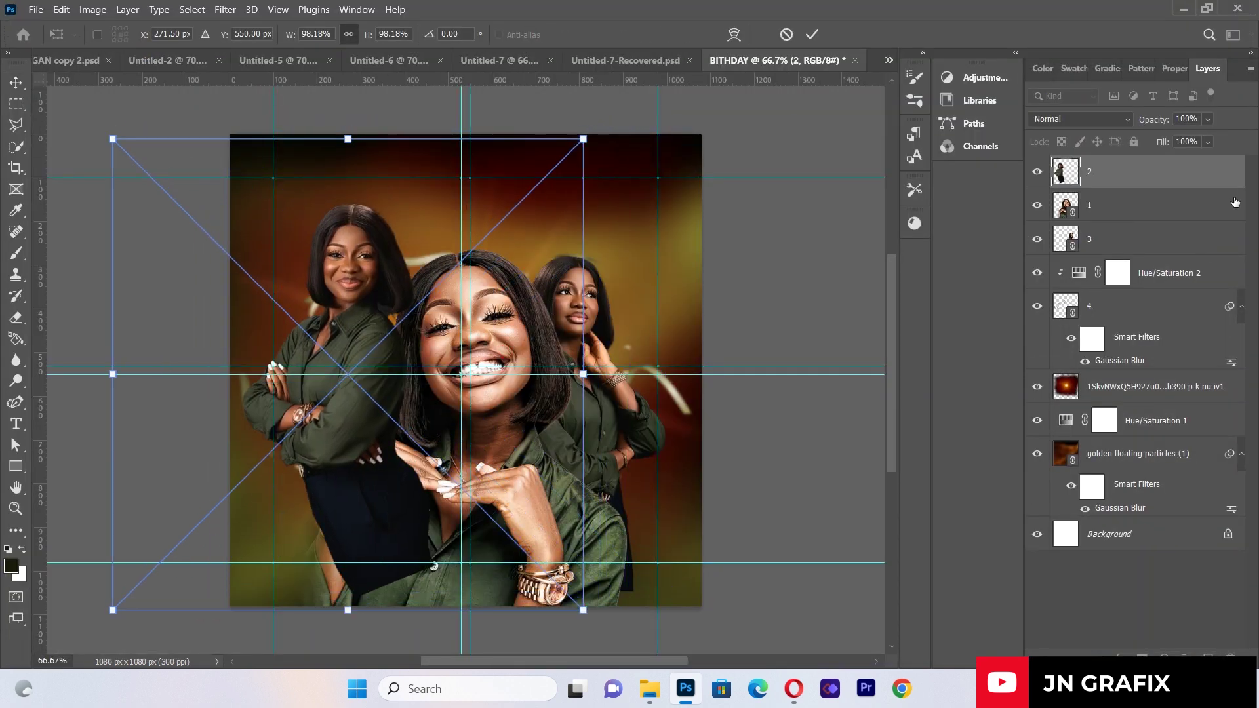
key(Return)
drag(1150, 179, 1131, 244)
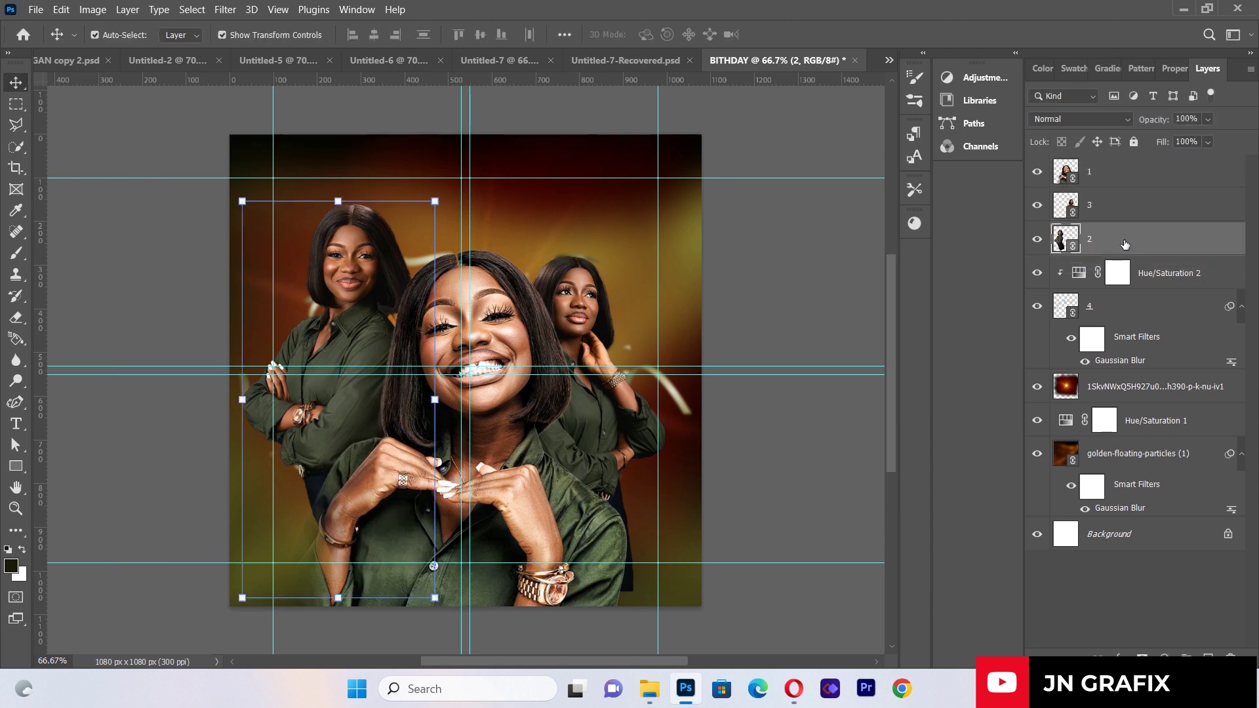
Step: Shrink the left woman to about 88% aligned with the guide, and nudge the right woman up-left
drag(332, 314, 332, 367)
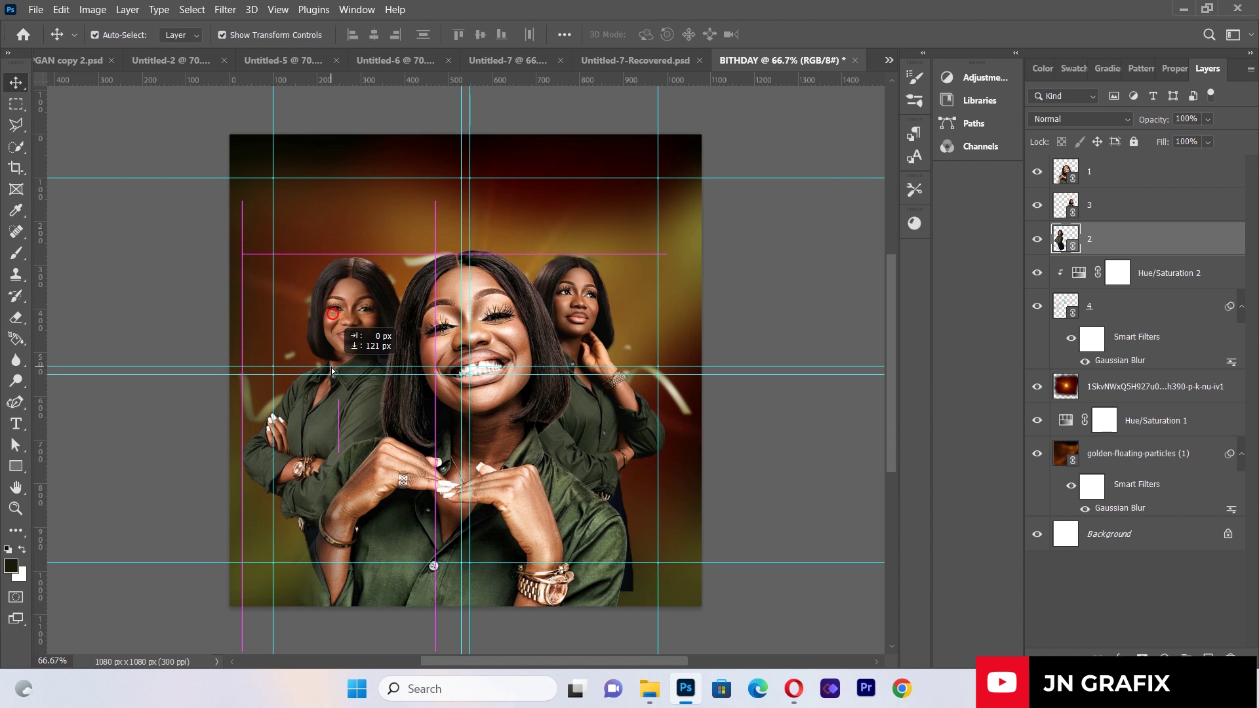
drag(435, 255, 462, 230)
drag(599, 178, 538, 224)
mouse_move(338, 347)
mouse_down()
mouse_move(356, 307)
mouse_move(342, 333)
mouse_up()
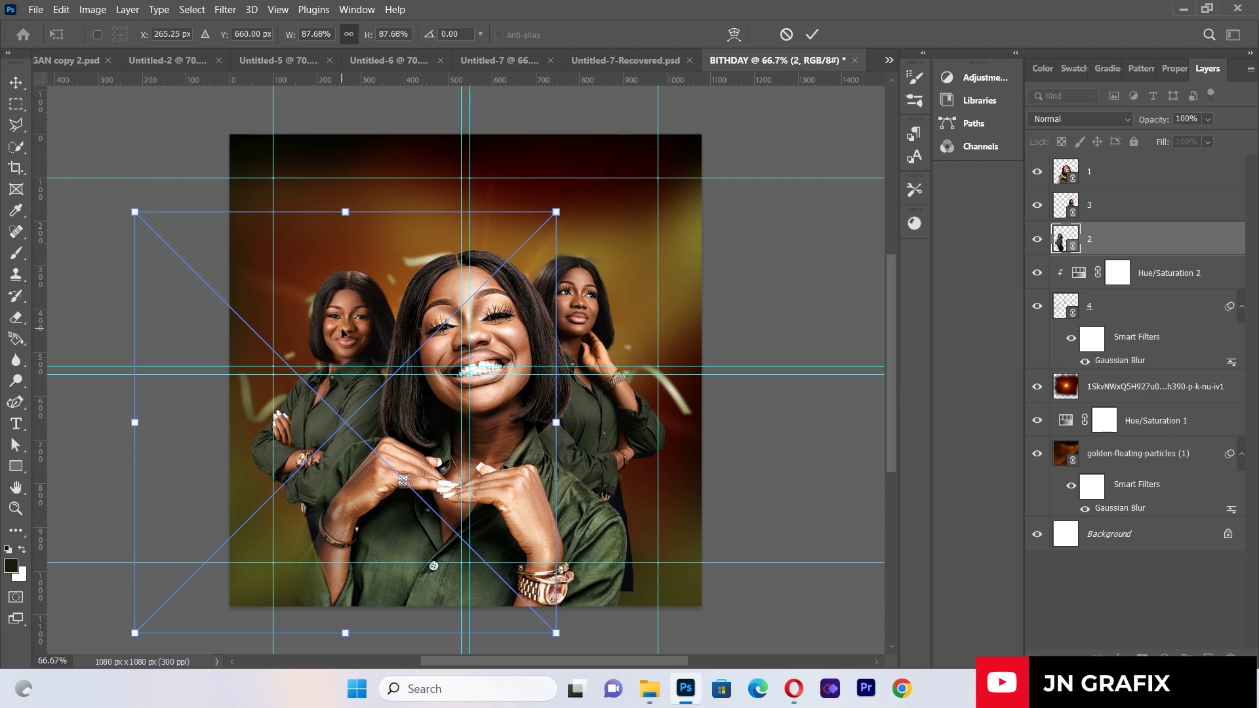
click(57, 234)
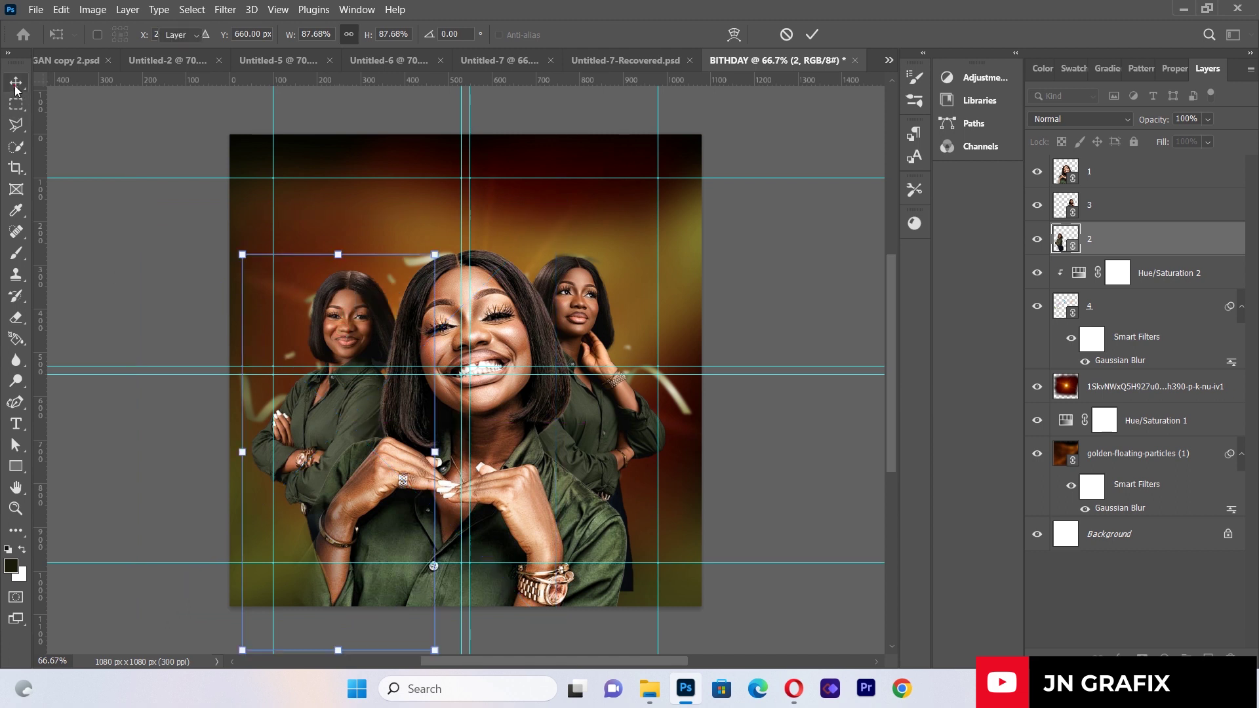
click(57, 234)
drag(602, 457, 585, 442)
click(813, 347)
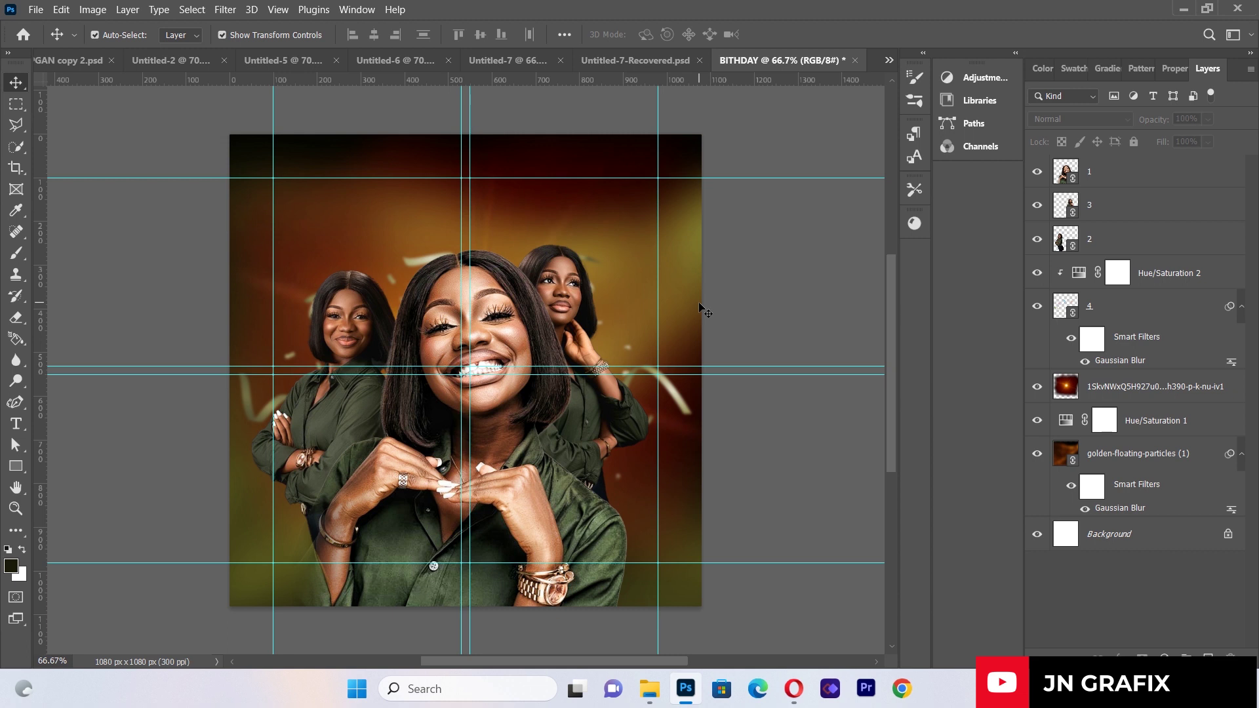
Step: Set the foreground colour to #1c1b0a and add a Gradient Fill layer
click(11, 565)
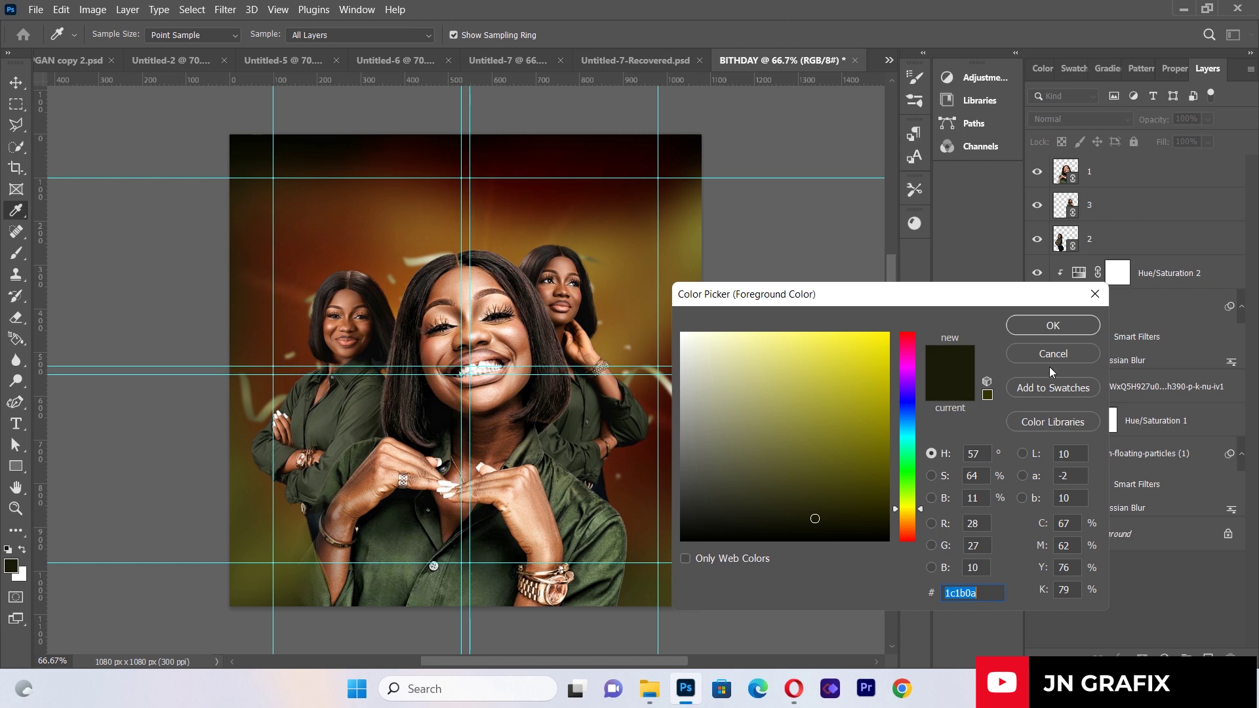
click(1051, 327)
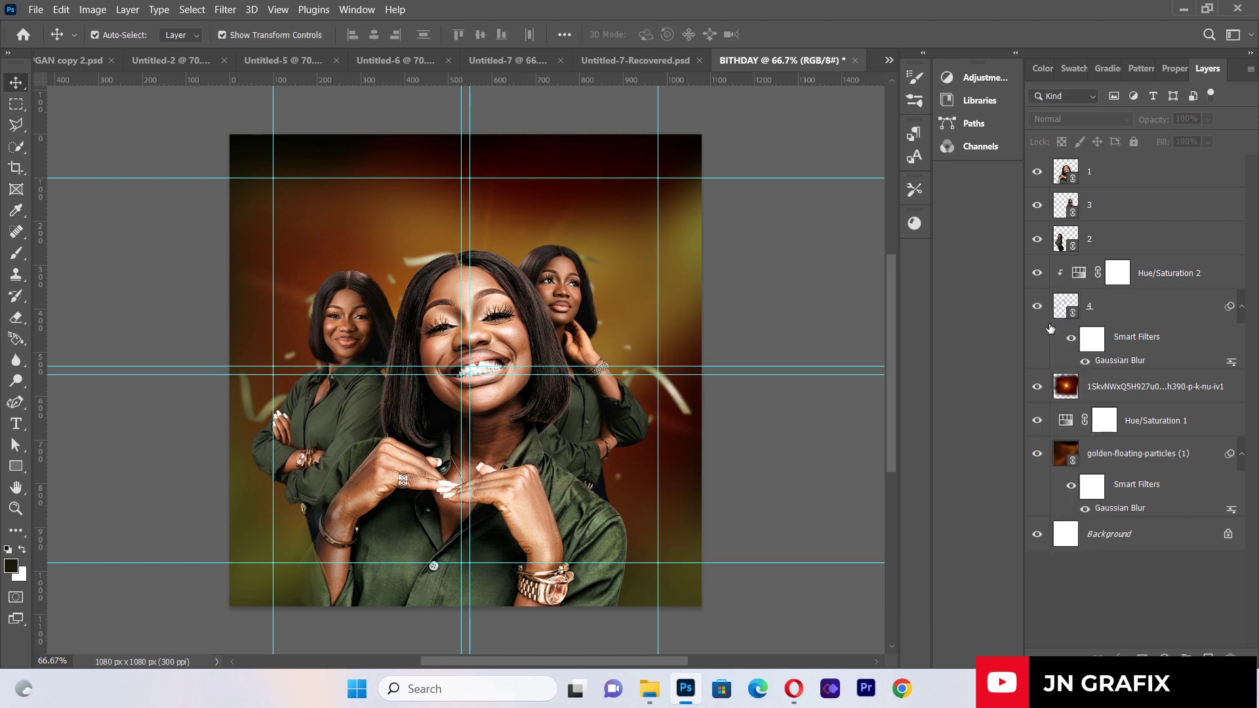
click(1164, 653)
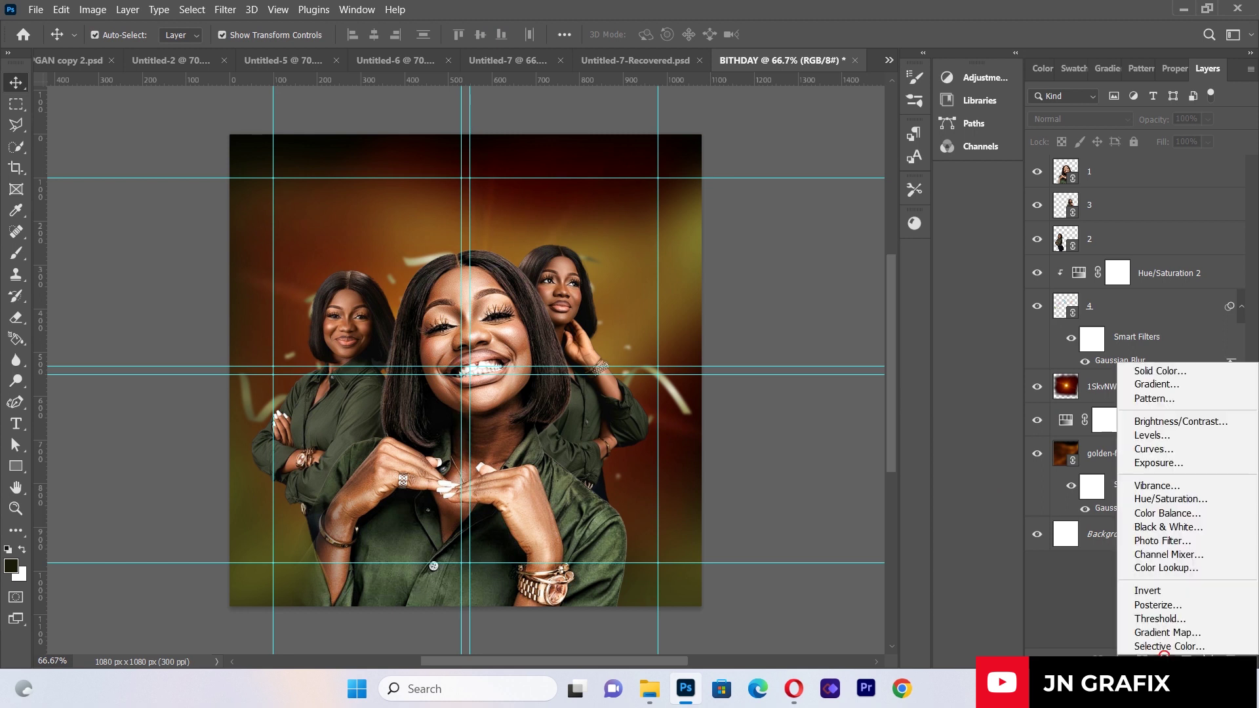
click(1159, 384)
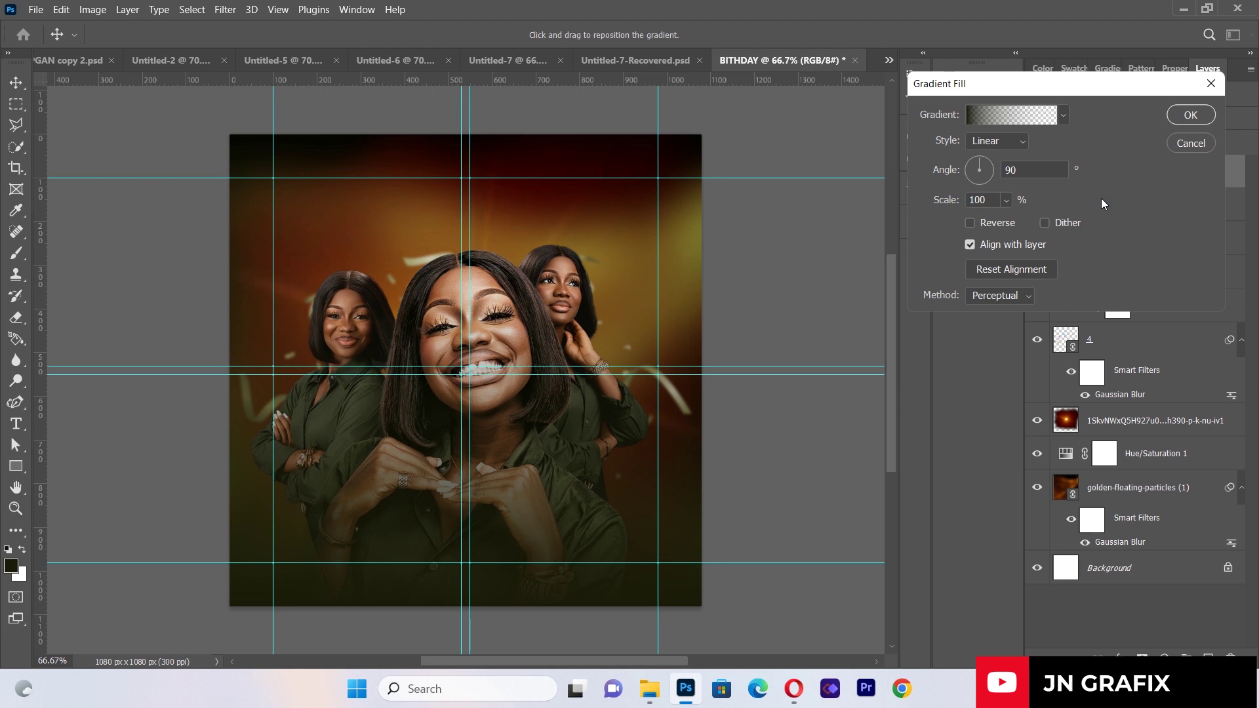
Step: Move the gradient's transparent stop to 56% and confirm the Gradient Fill 1 layer
click(1023, 117)
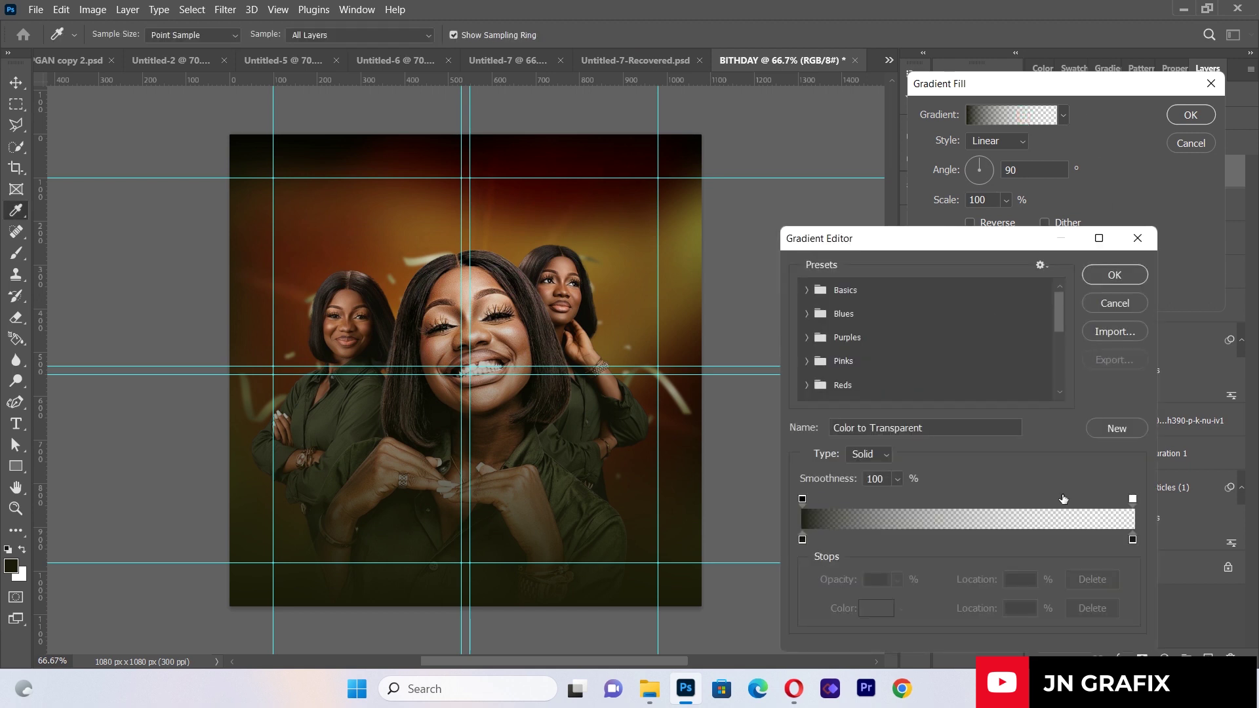
drag(1132, 499, 1000, 504)
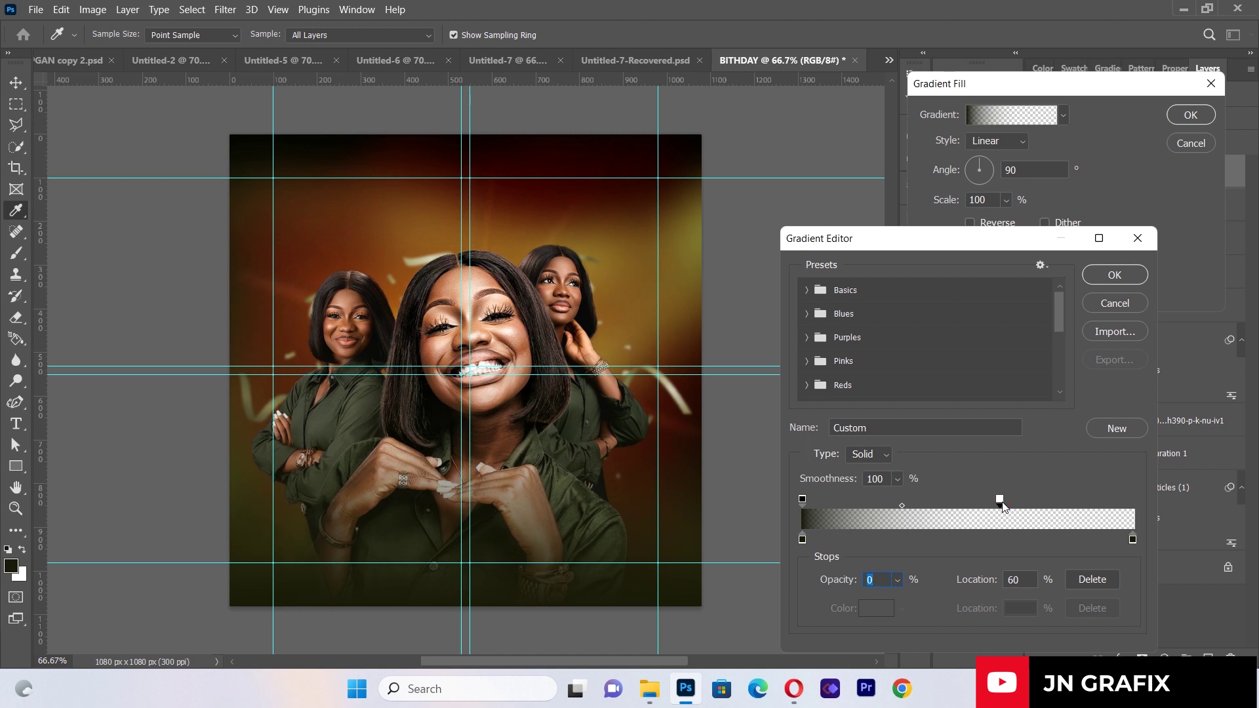
drag(1002, 503, 1001, 503)
drag(999, 503, 992, 505)
drag(993, 511, 989, 513)
click(1014, 582)
click(1114, 274)
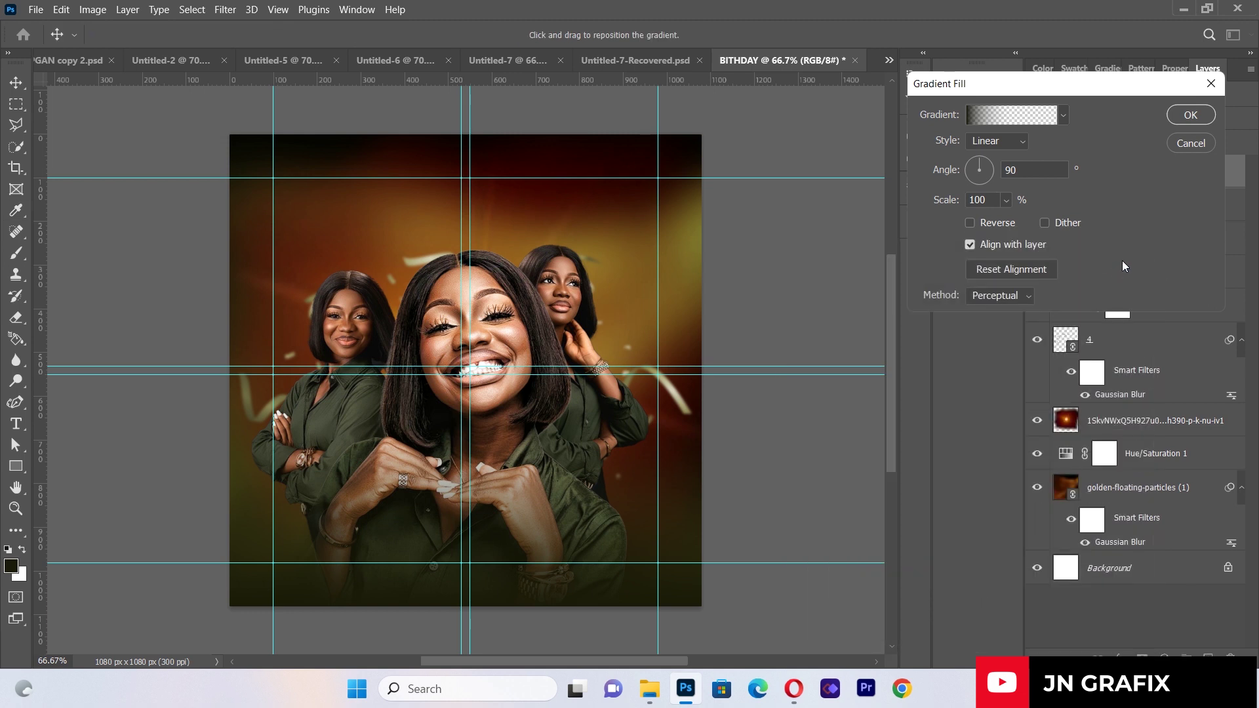
click(1173, 119)
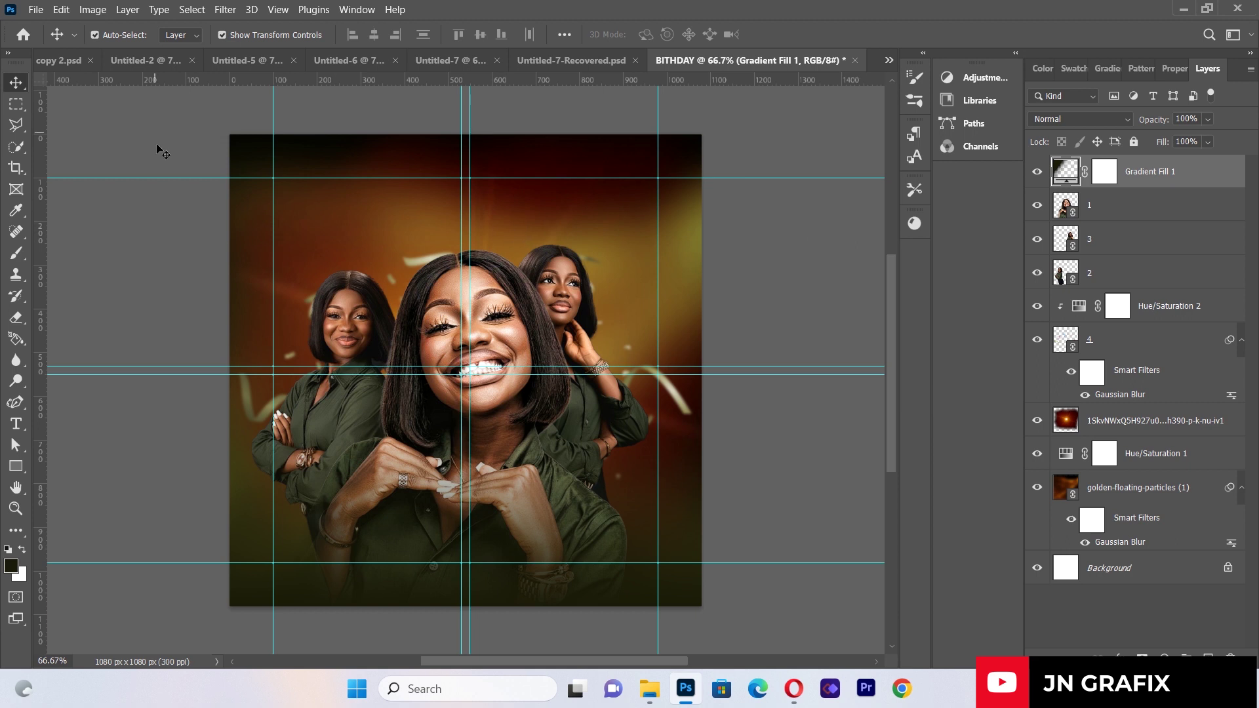
Step: Place the linked flare light image, shifted slightly right and down
click(35, 10)
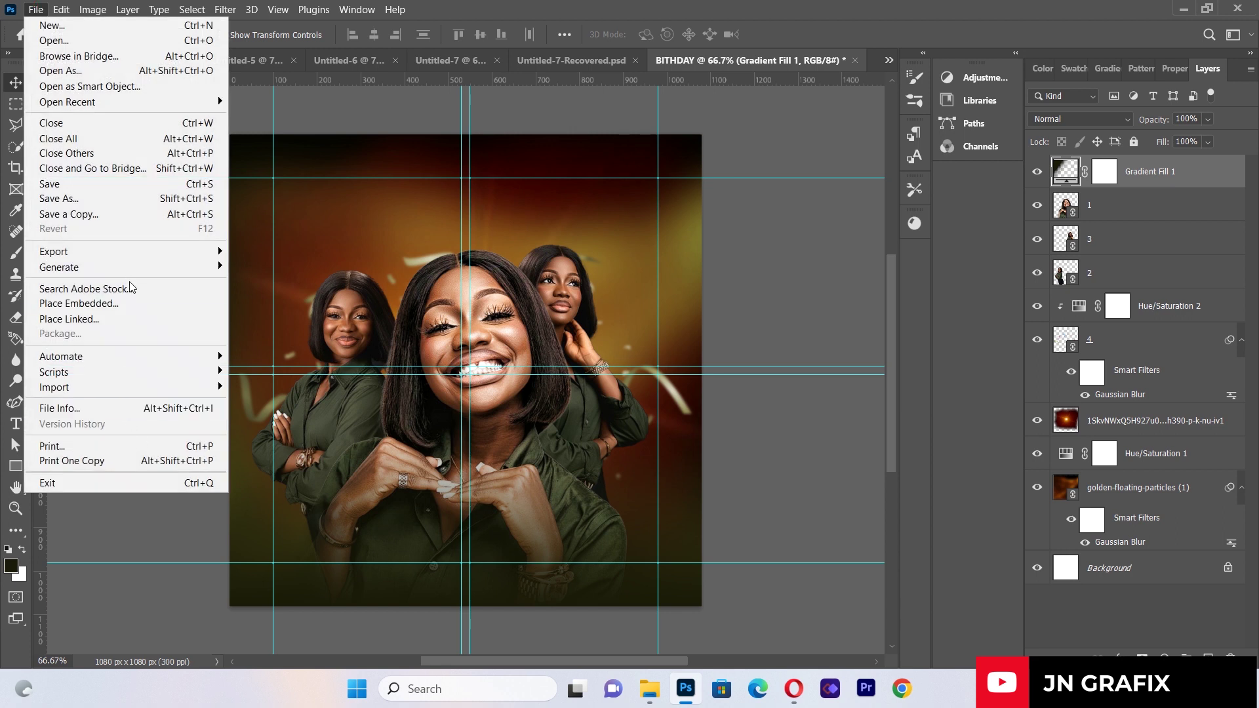
click(129, 322)
click(295, 139)
double_click(295, 142)
drag(508, 352, 564, 362)
key(Return)
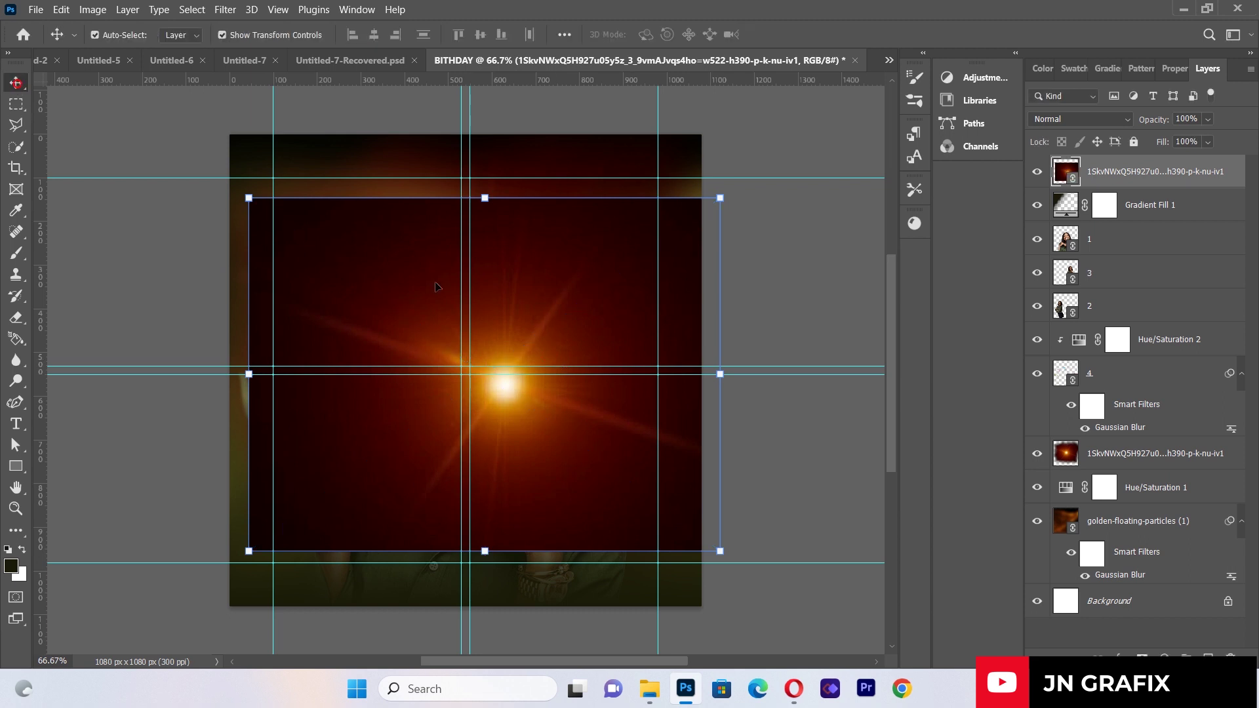
Step: Set the flare layer's blend mode to Screen
click(547, 308)
click(1057, 119)
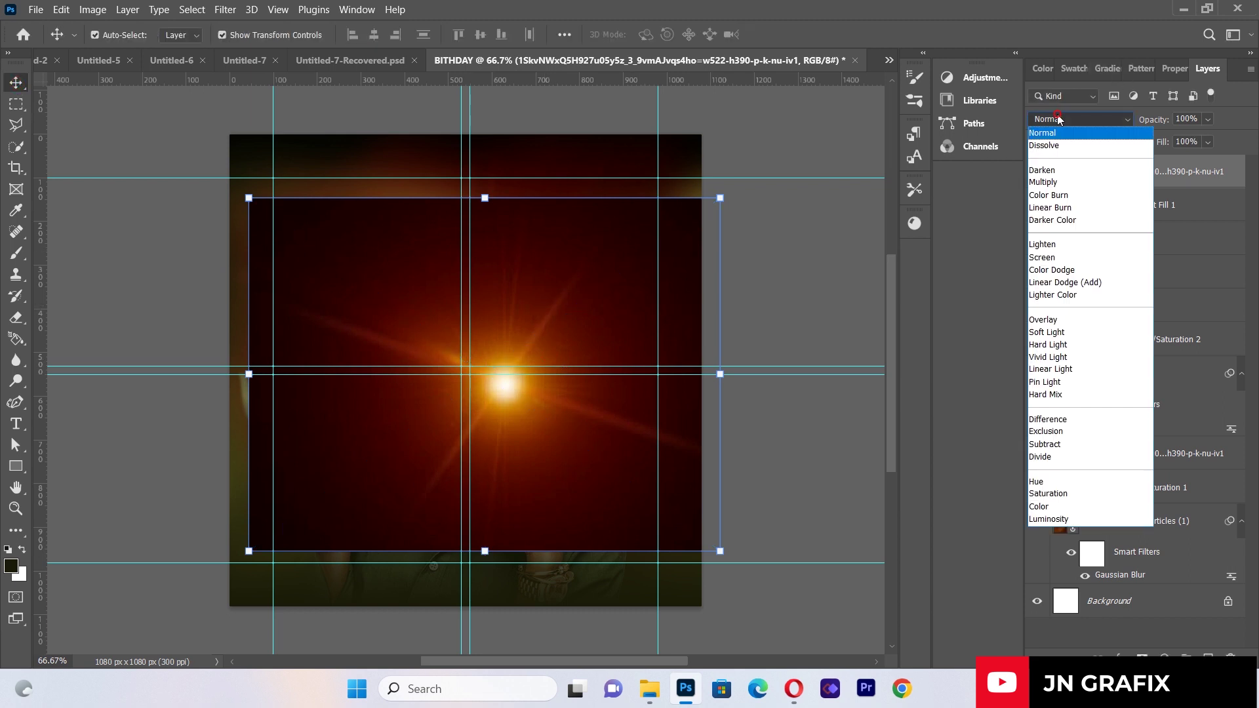
click(1043, 246)
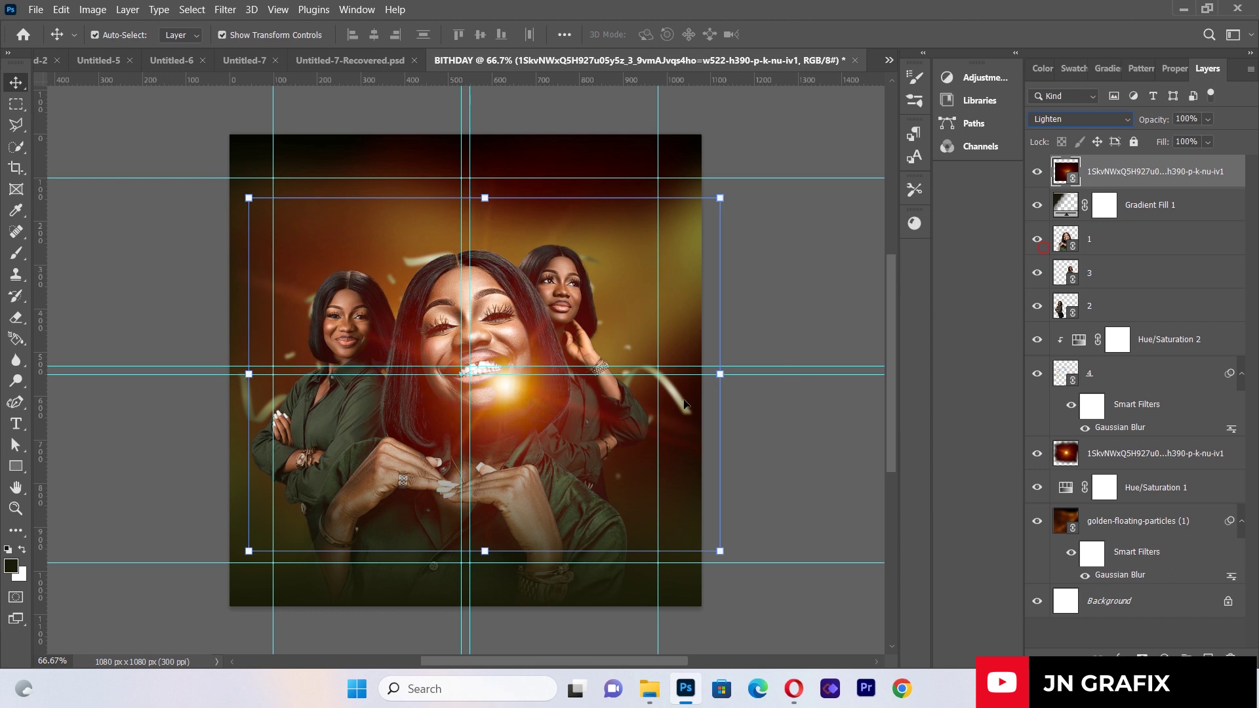
click(1059, 120)
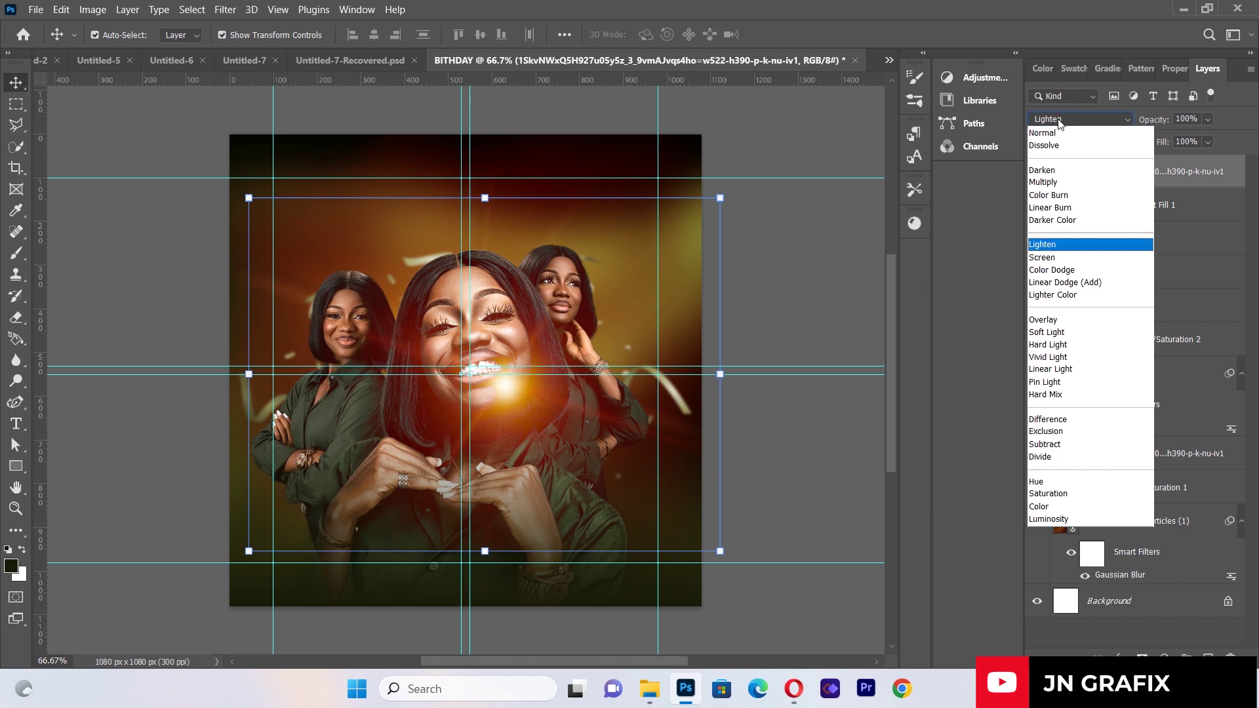
click(1048, 257)
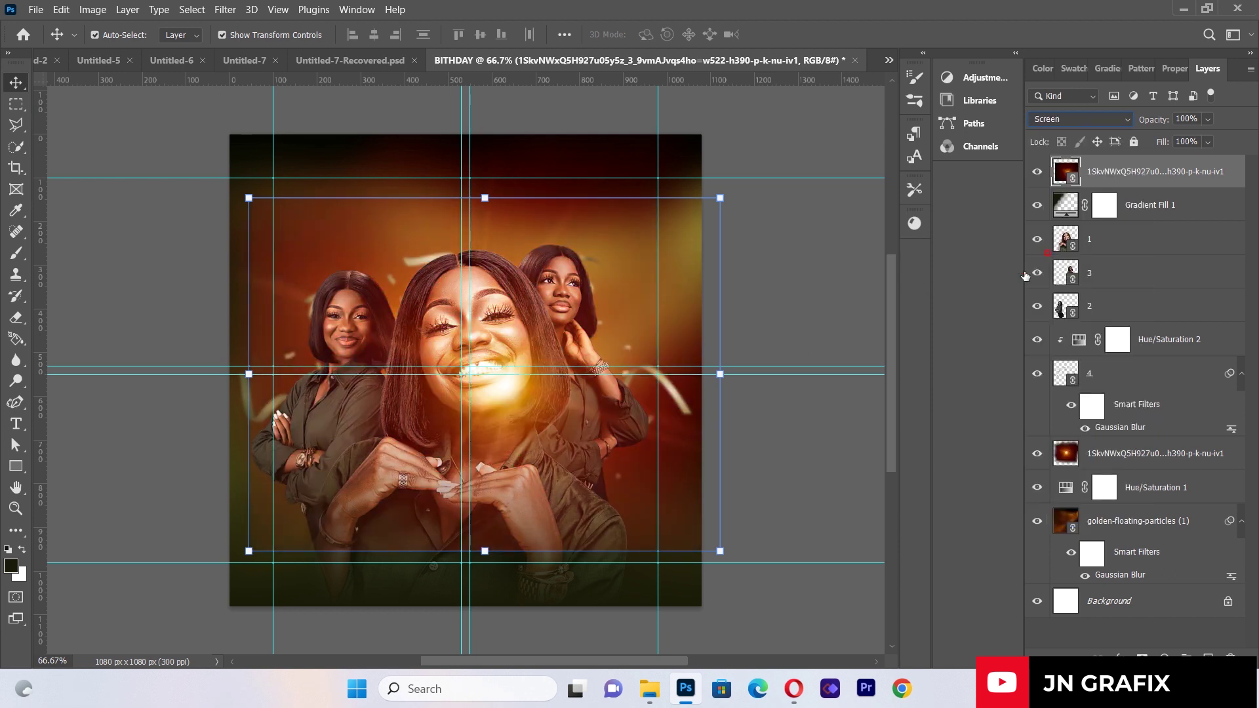
Step: Scale the flare glow to about 82.5%, move it right and down, and rasterize it
drag(540, 404, 569, 452)
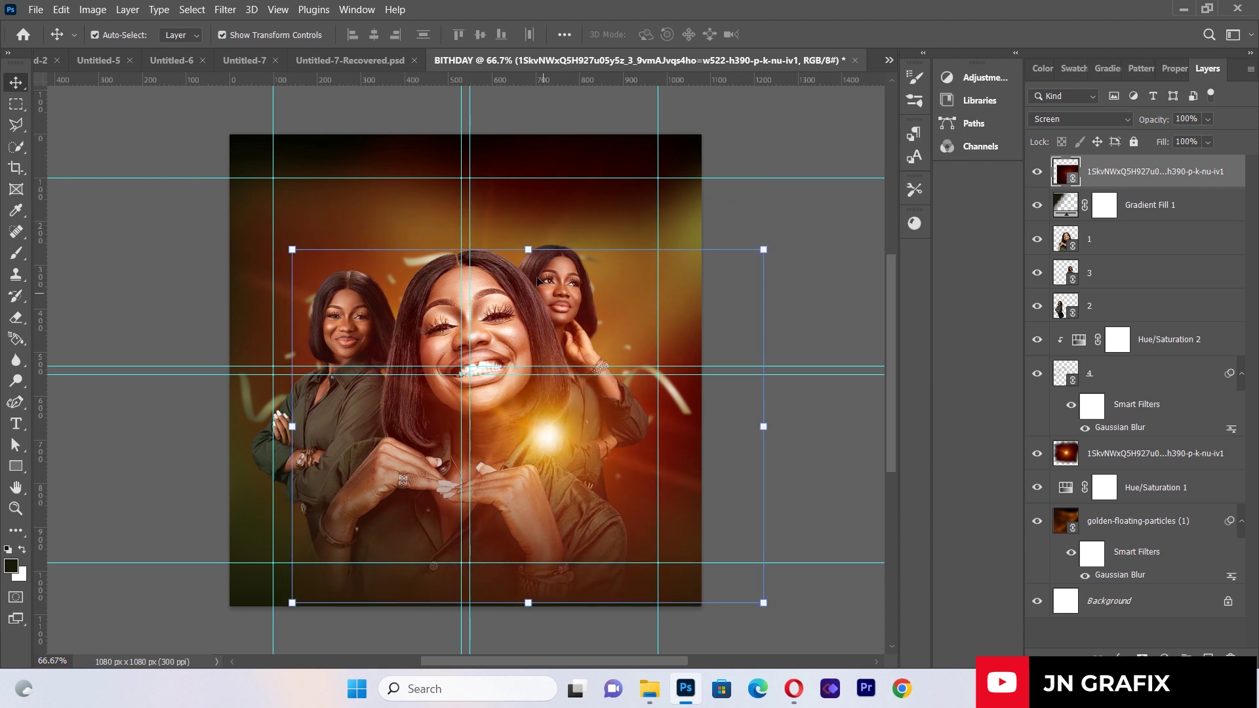
mouse_move(527, 250)
mouse_down()
mouse_move(528, 222)
mouse_move(524, 252)
mouse_up()
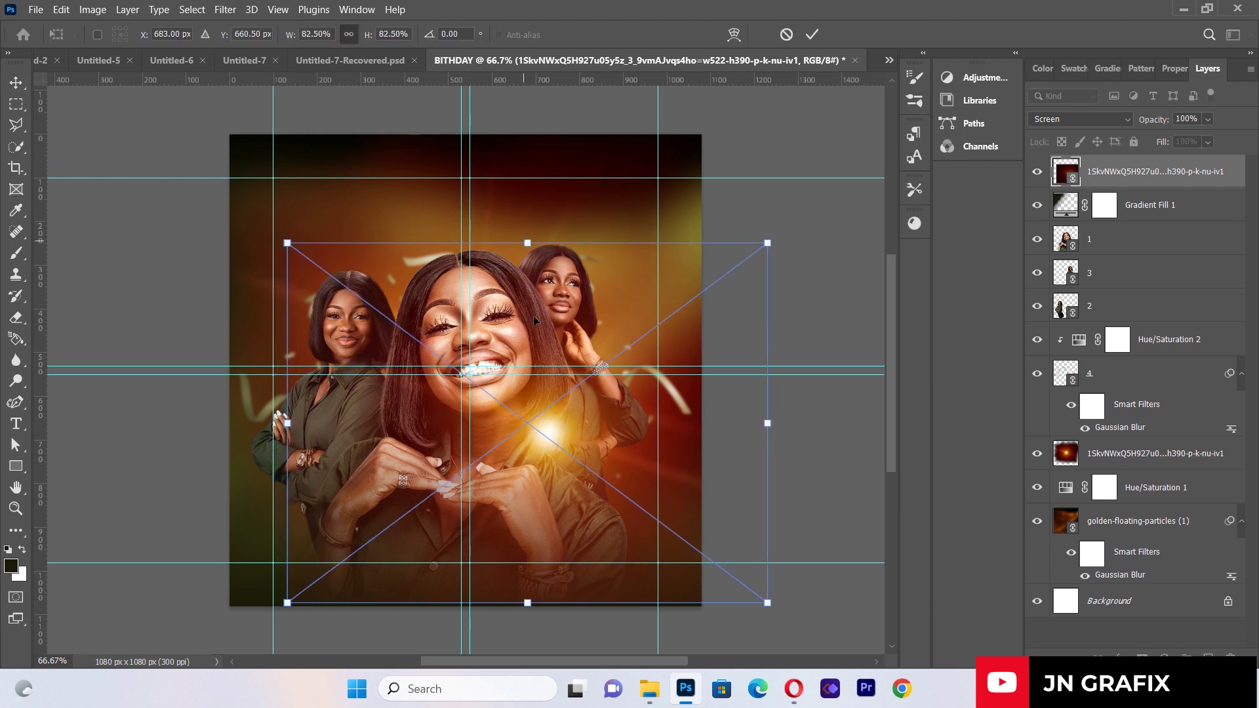
drag(547, 452, 552, 459)
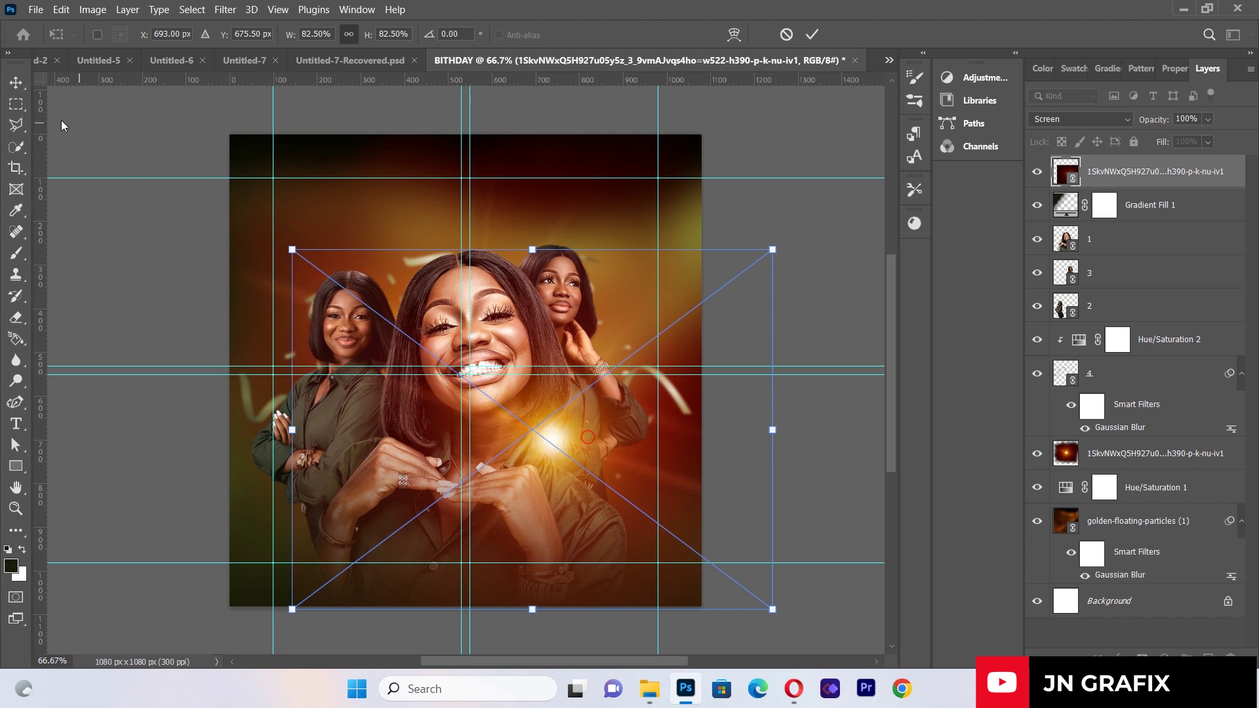
click(17, 82)
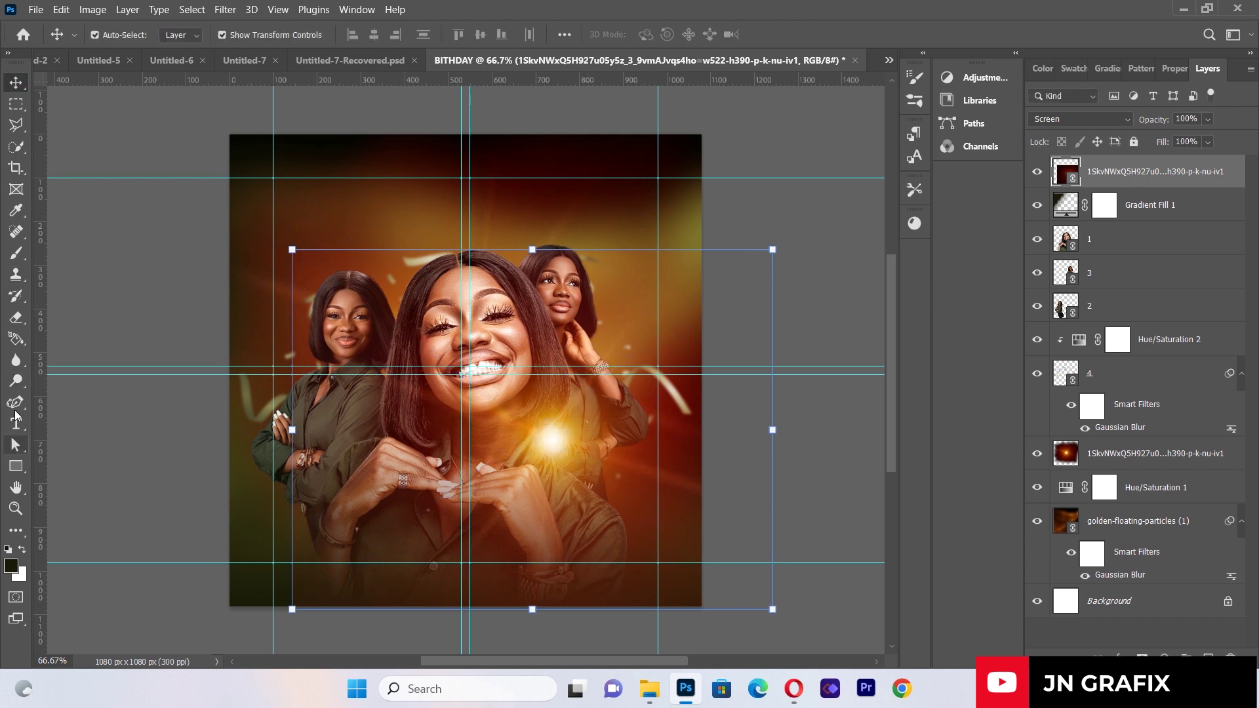
click(16, 317)
click(374, 296)
Step: Erase the rasterized flare layer's upper-left and lower edges so it blends in
click(544, 271)
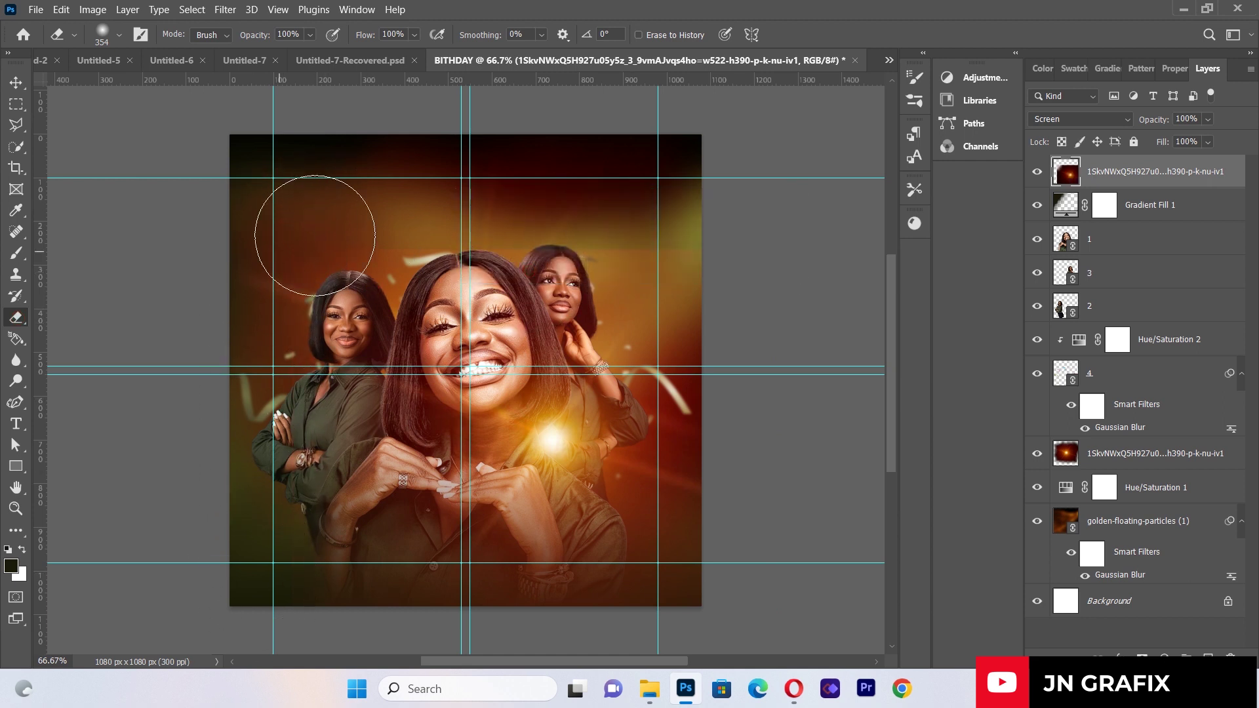
drag(580, 214, 674, 196)
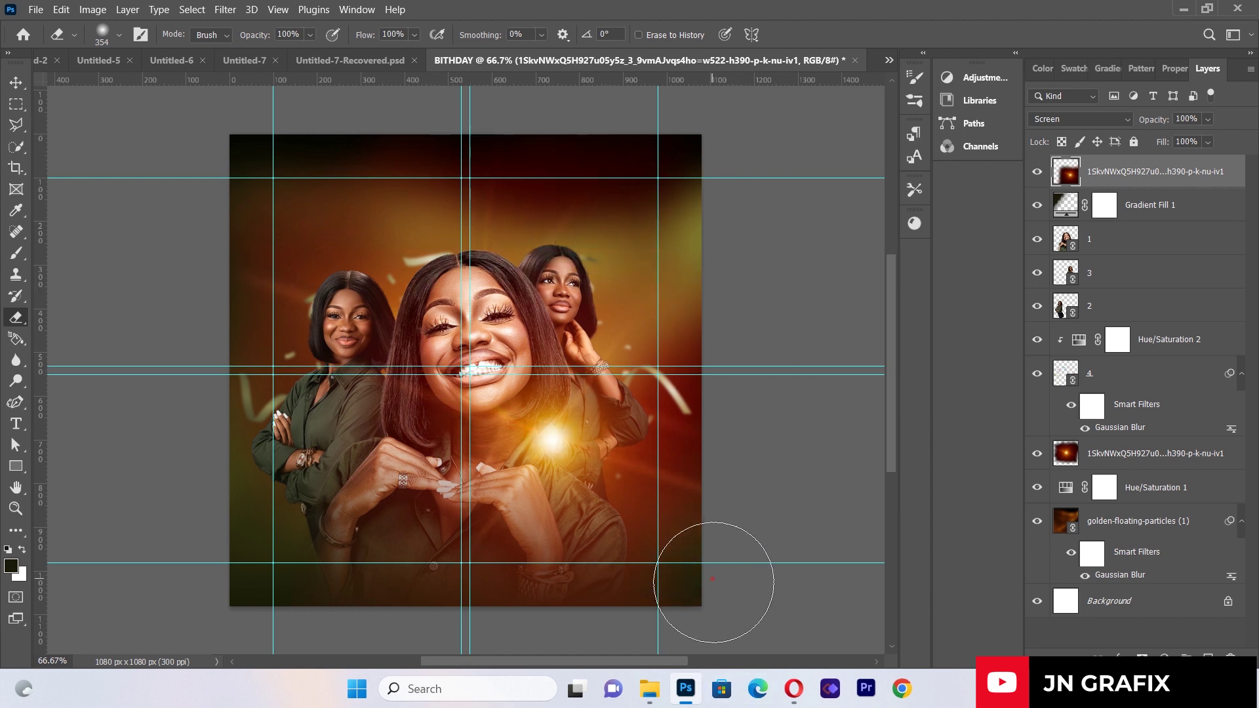
mouse_move(389, 644)
mouse_down()
mouse_move(169, 652)
mouse_move(289, 631)
mouse_move(280, 529)
mouse_move(243, 498)
mouse_up()
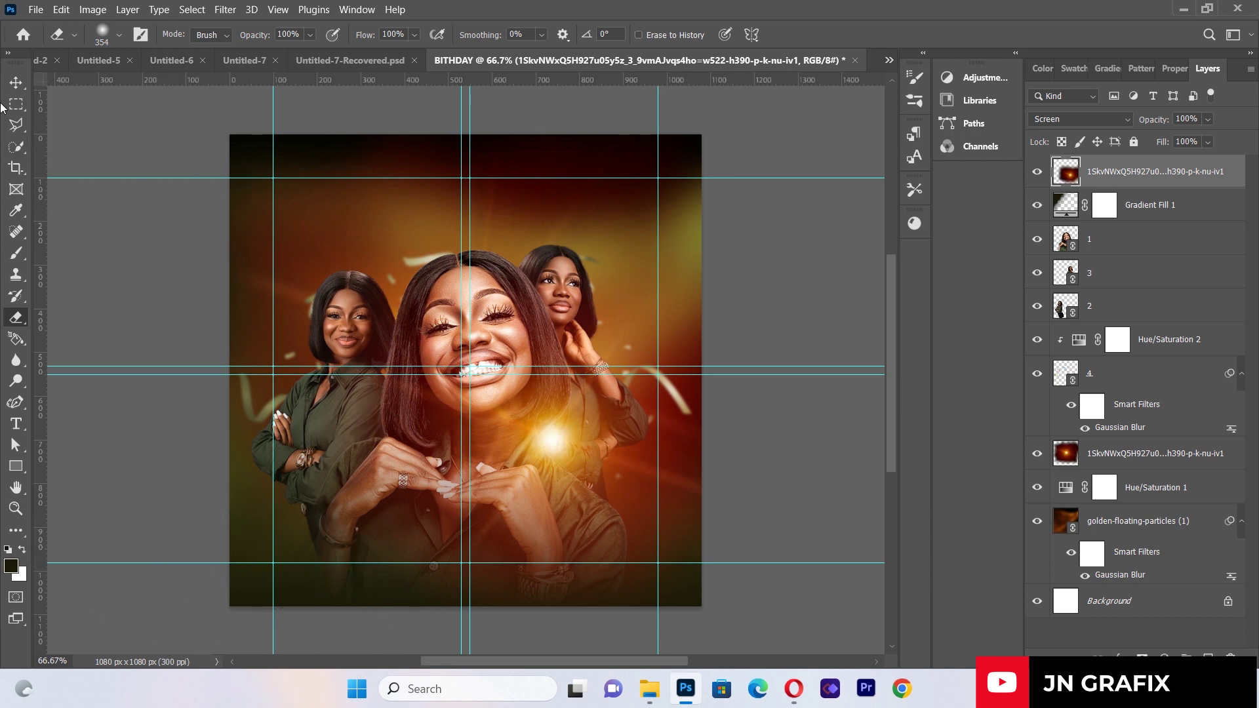
click(16, 82)
click(329, 193)
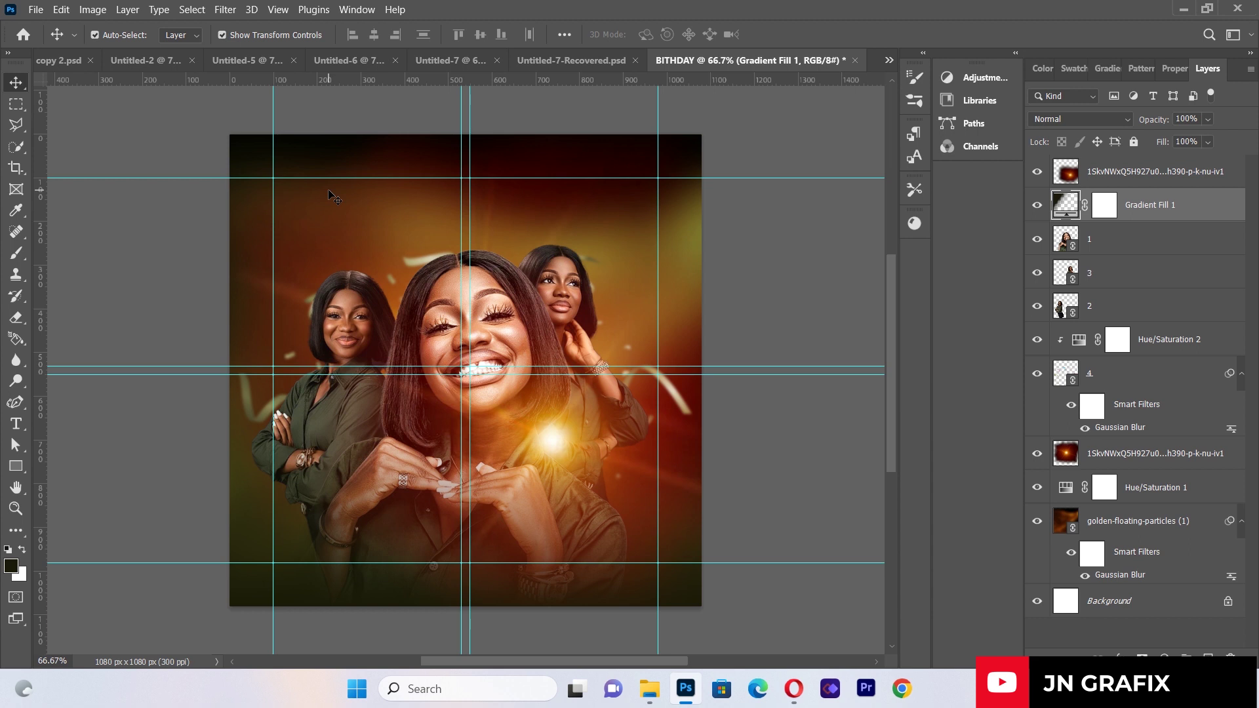
Step: Draw a paragraph text box over the lower centre and type HAPPY in white
click(16, 423)
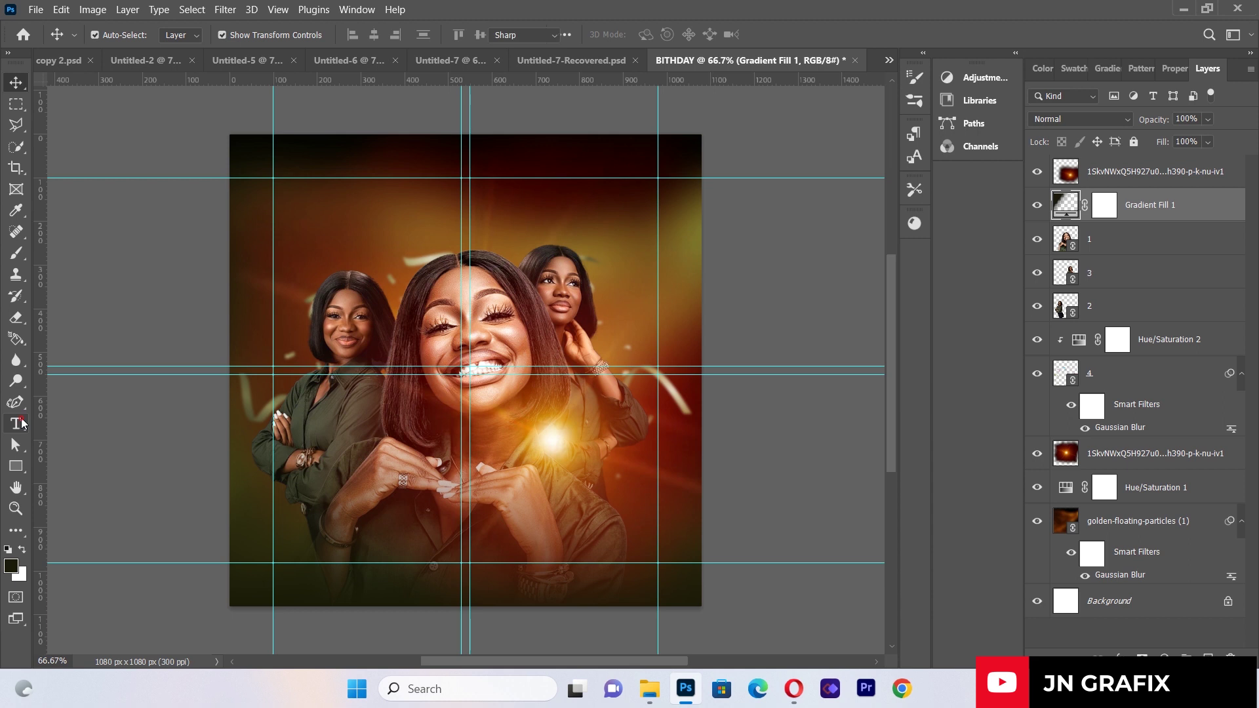
drag(293, 402, 648, 595)
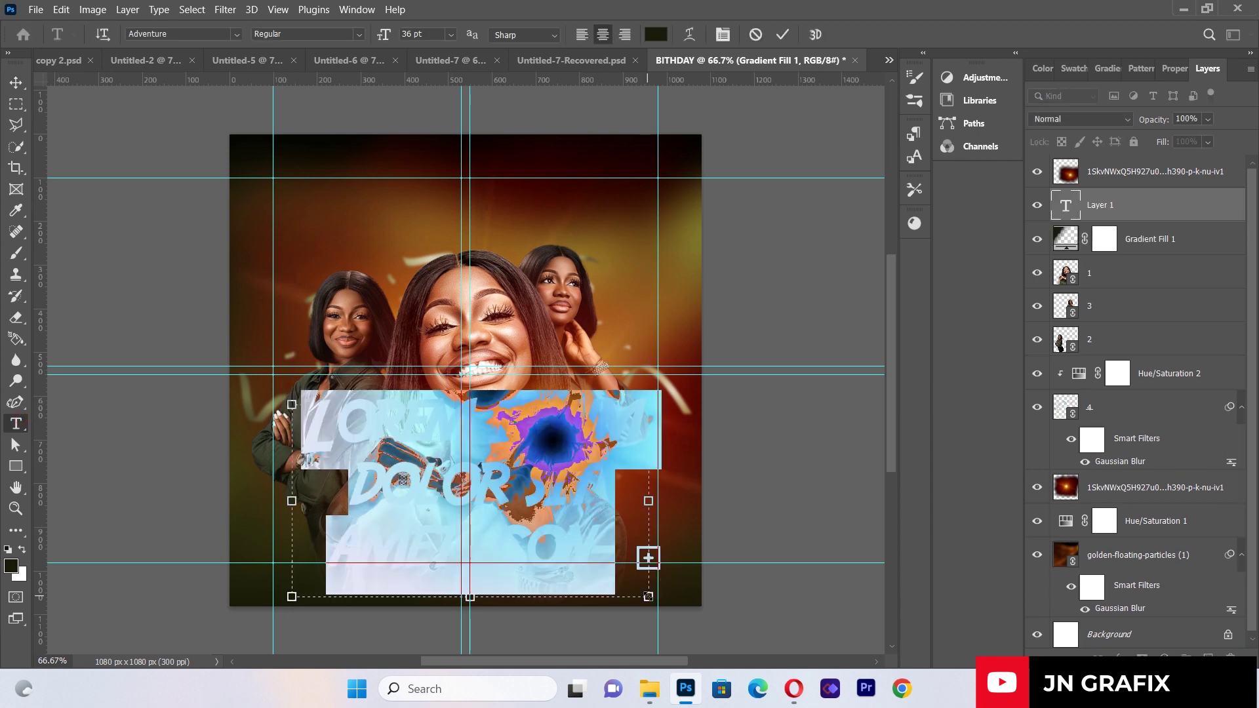
key(Delete)
text(HA)
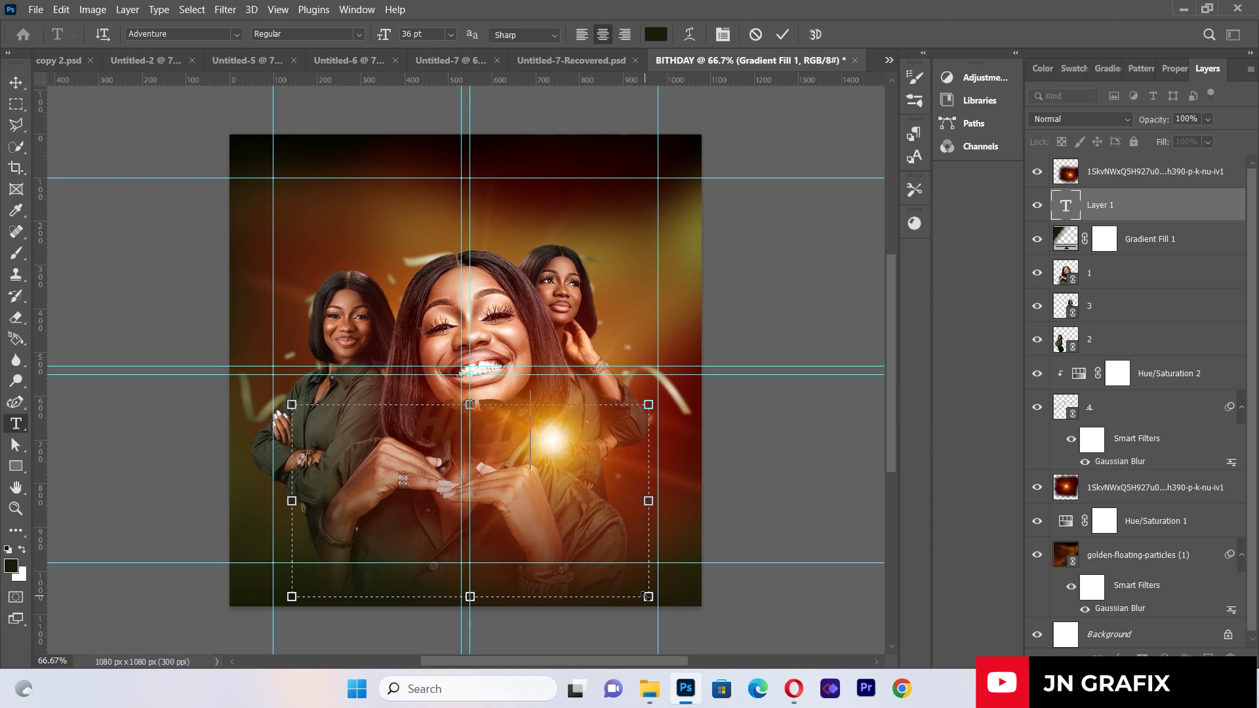
text(P)
key(ctrl+a)
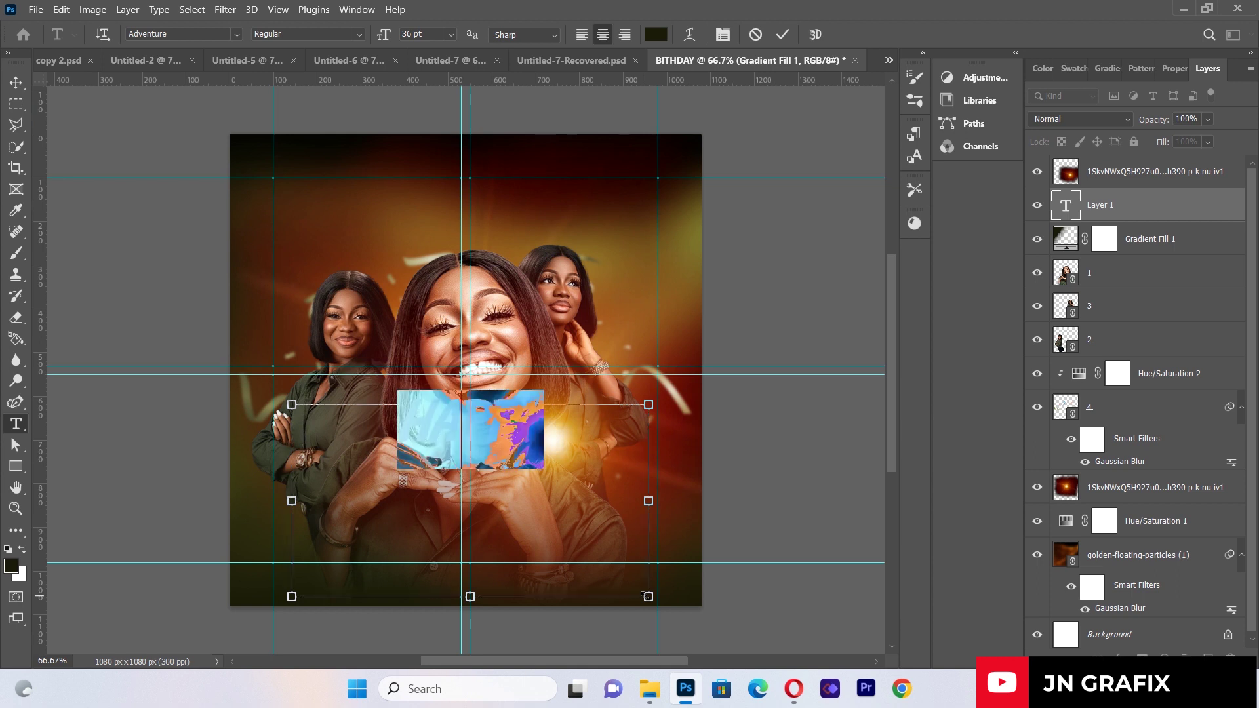
click(660, 32)
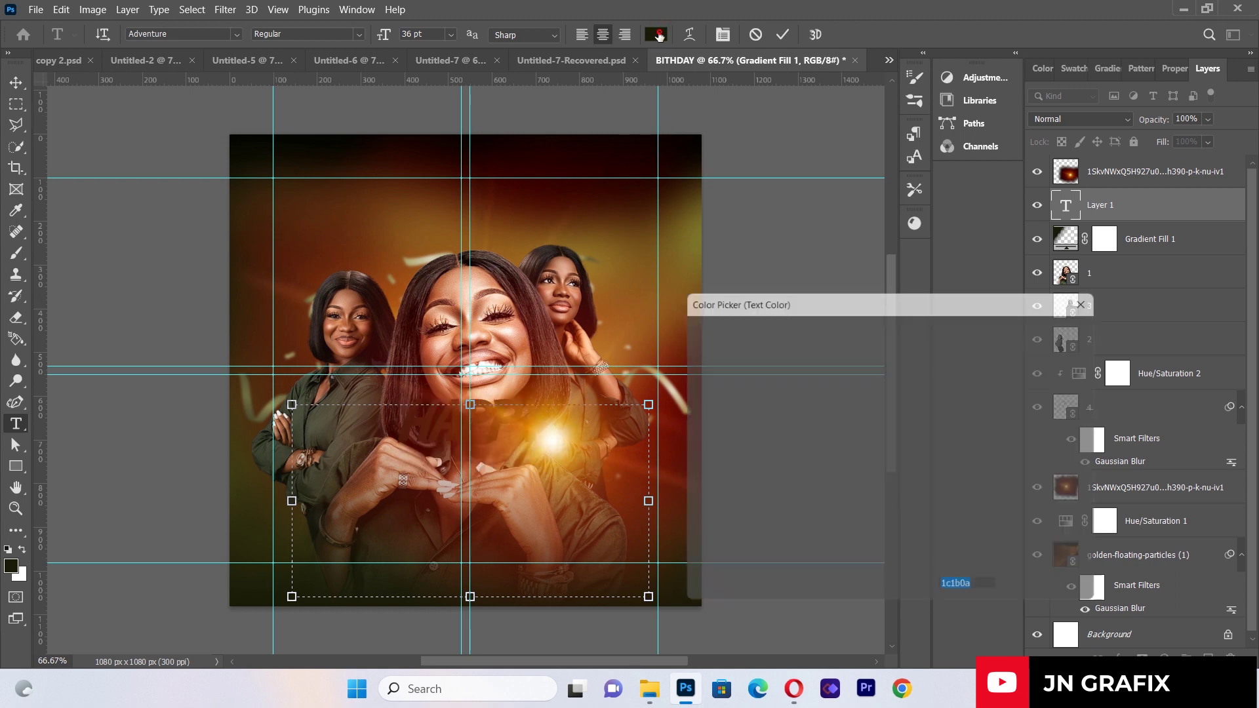
drag(700, 400, 679, 316)
click(1053, 325)
Step: Move the HAPPY layer to the top and set it in Adventure at 36 pt
drag(1162, 212, 1146, 165)
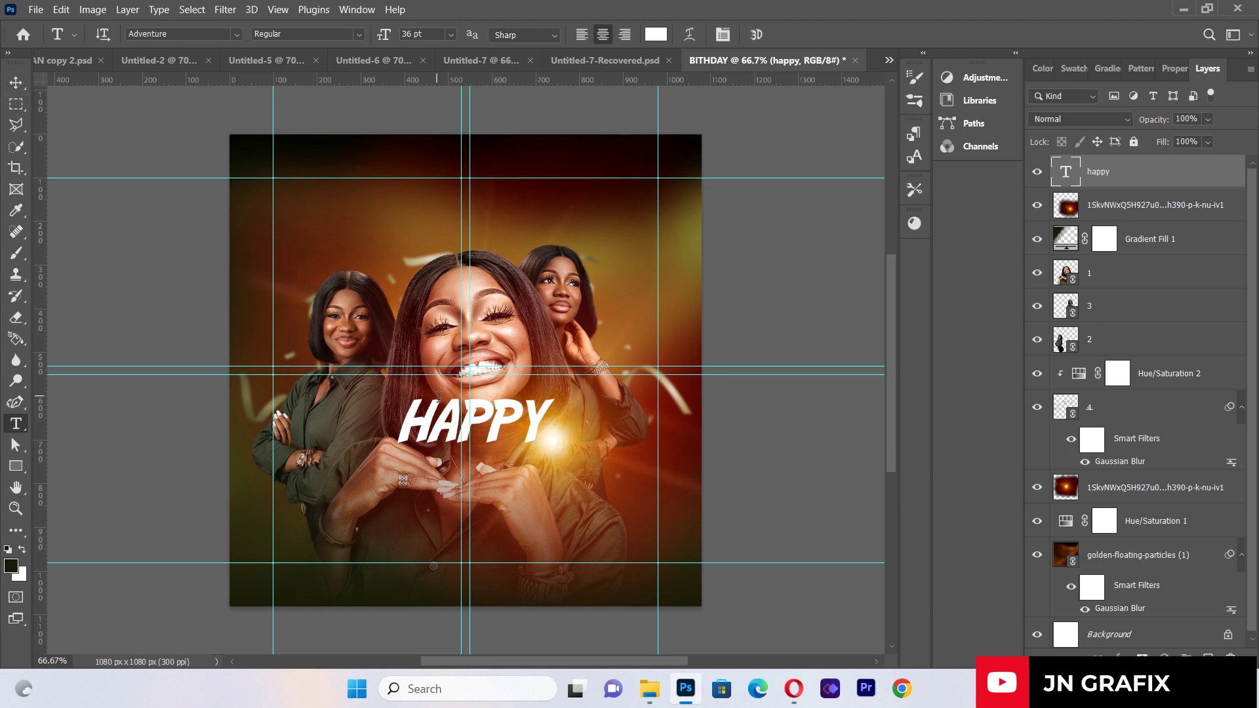
click(451, 413)
key(ctrl+a)
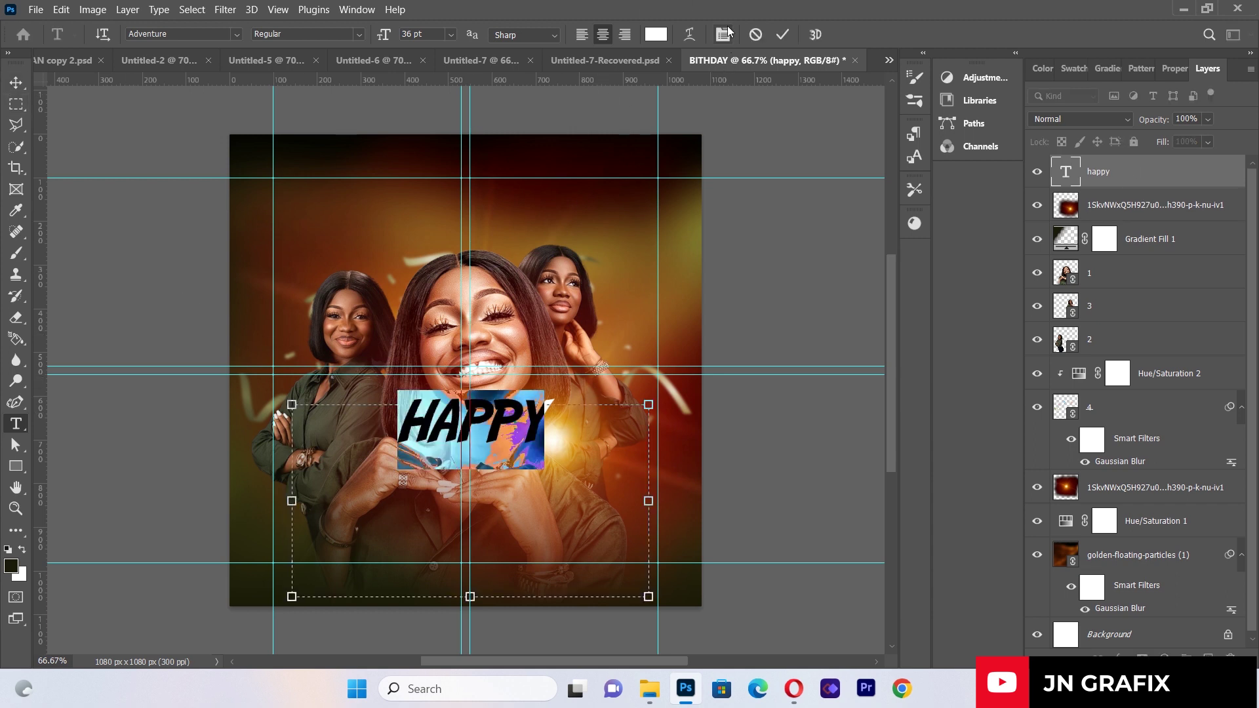
click(722, 34)
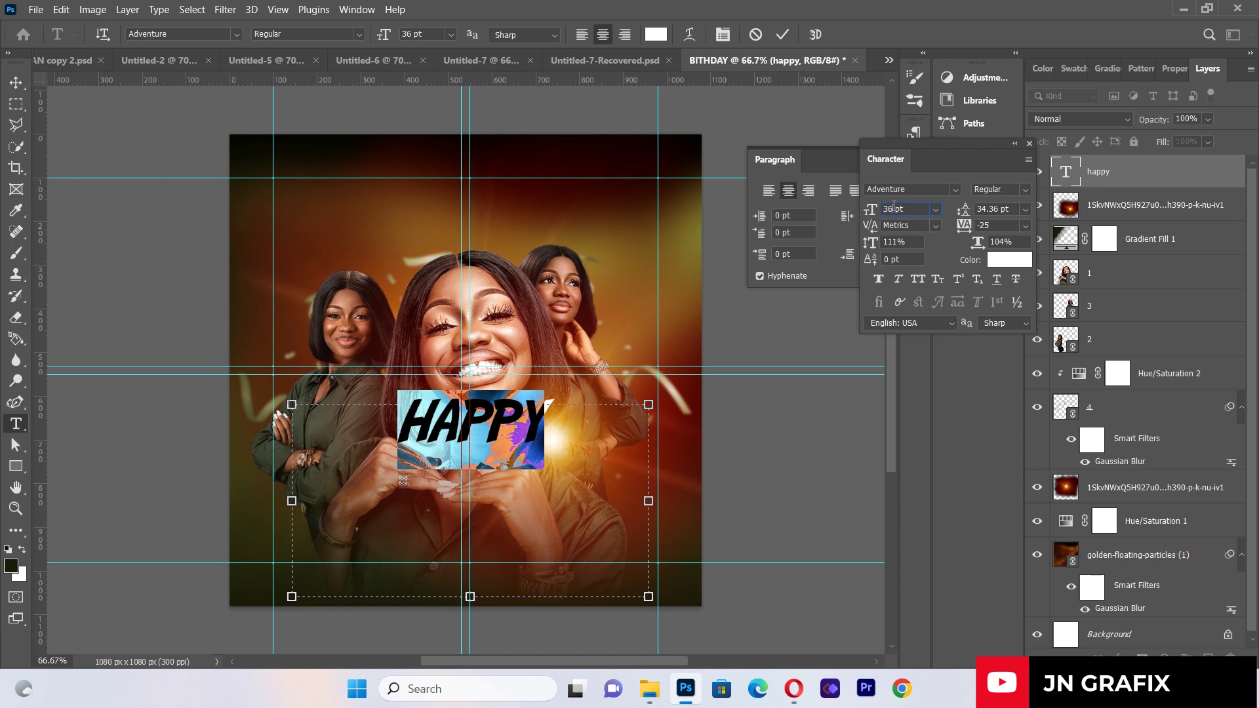
click(1029, 143)
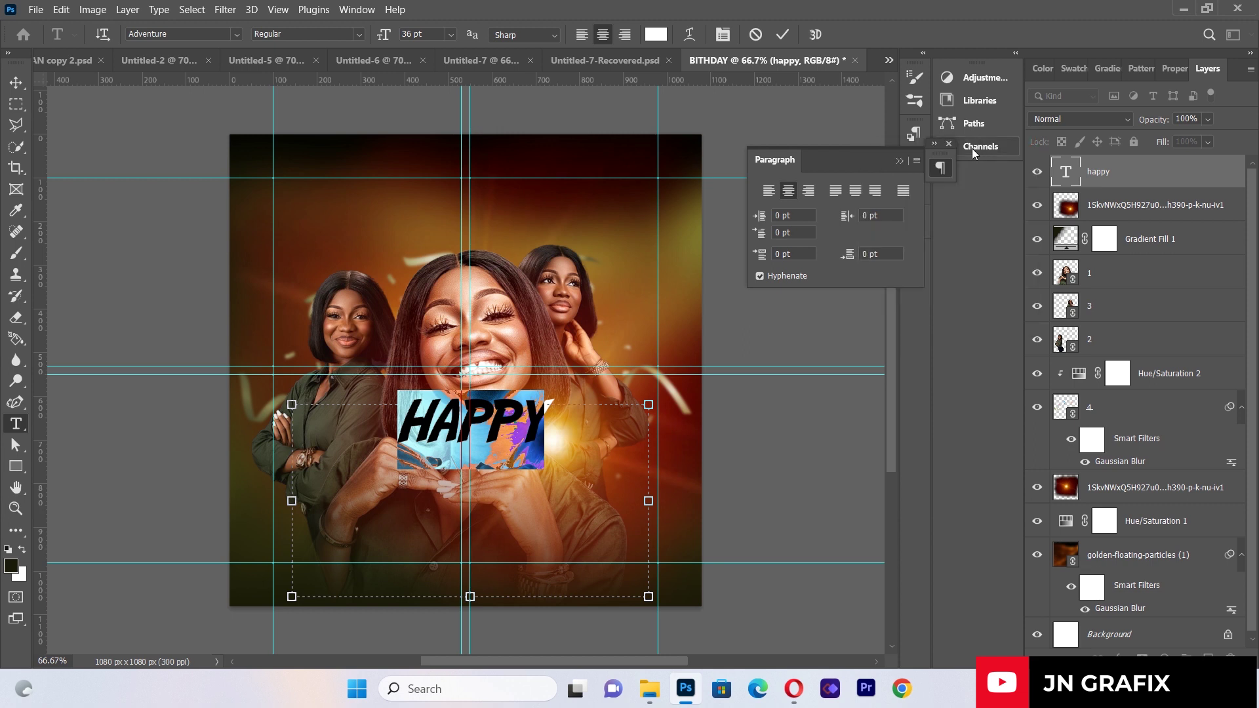
click(948, 142)
click(16, 81)
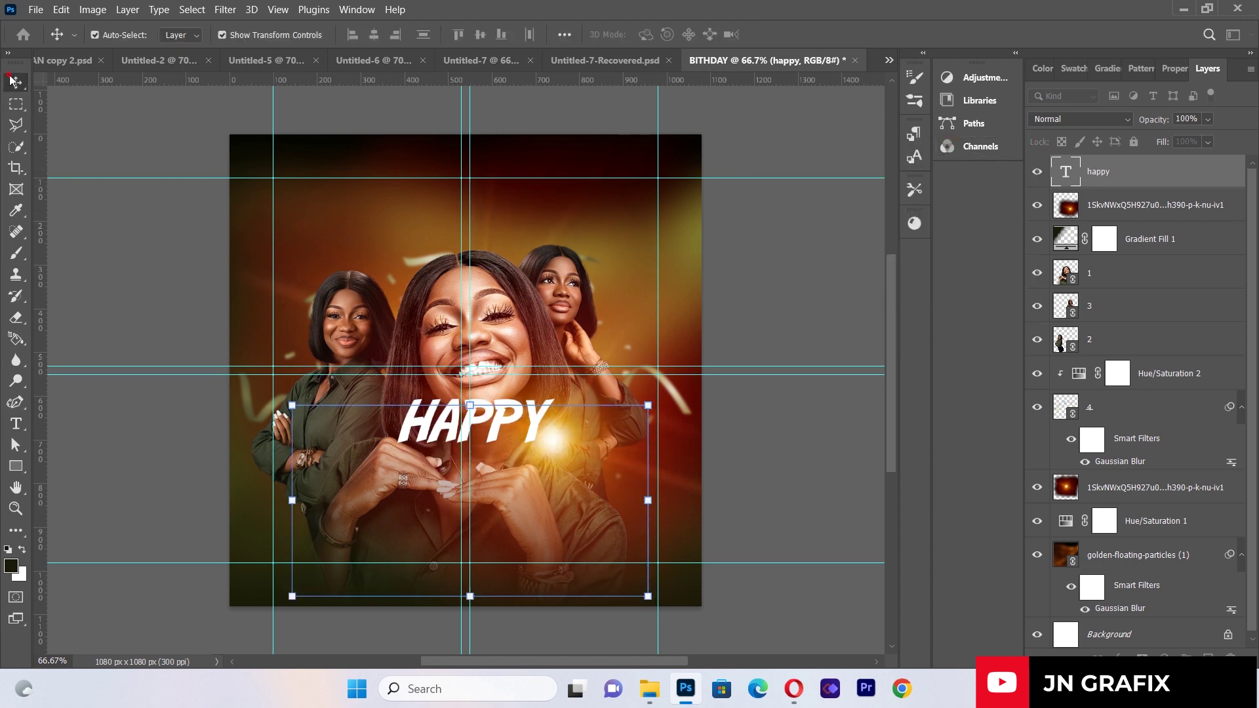
Step: Move HAPPY lower and change its copied text layer to BIRTHDAY
drag(496, 421, 463, 524)
click(16, 424)
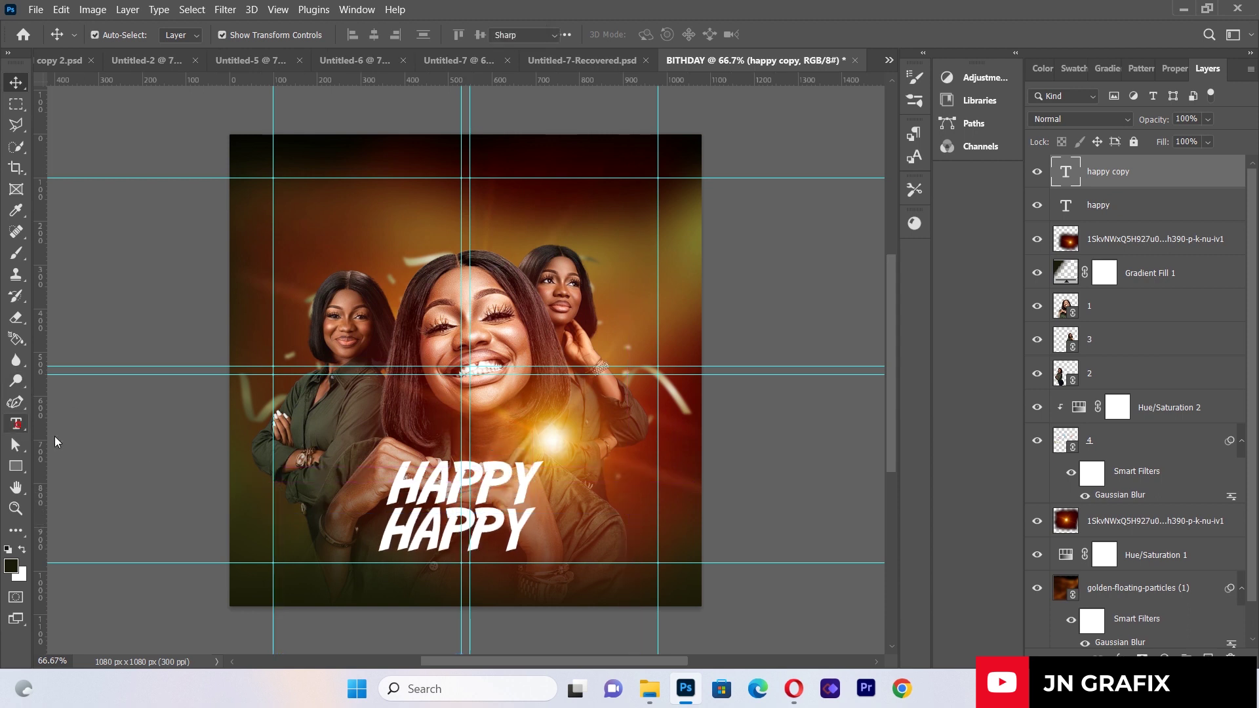
click(424, 539)
double_click(425, 541)
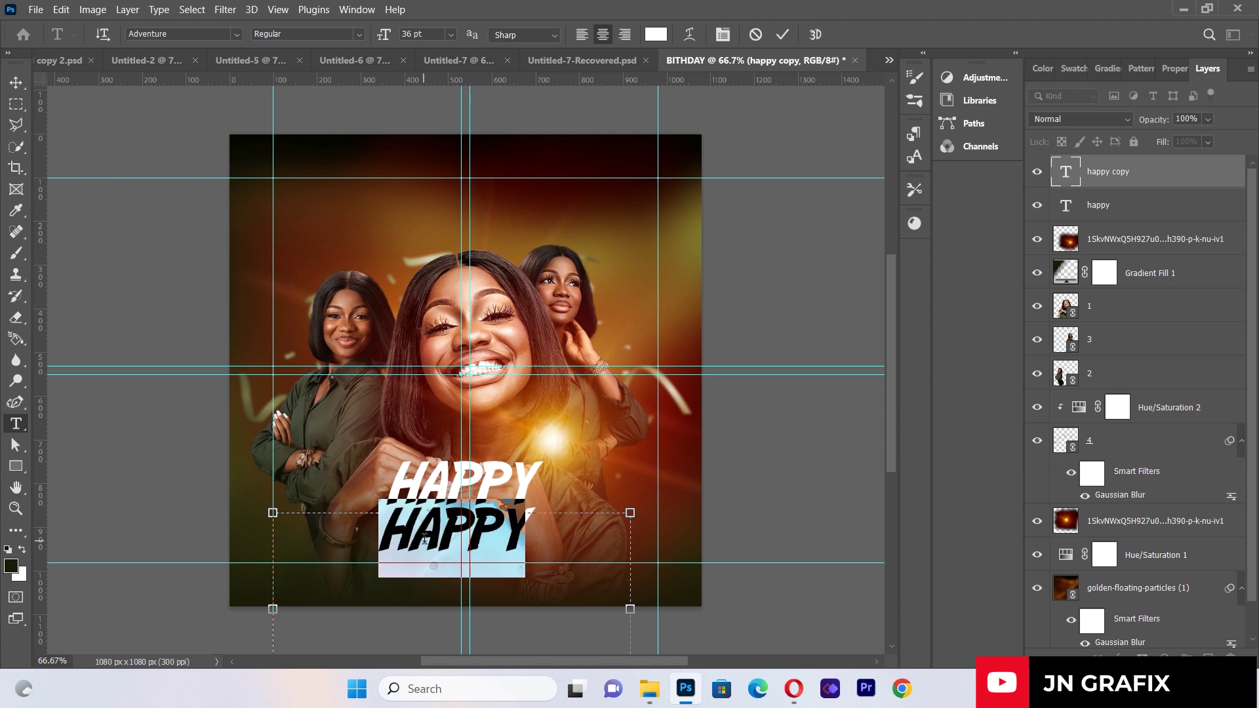
key(BackSpace)
text(BIRTHDAY)
key(ctrl+Return)
Step: Rotate BIRTHDAY about -2° to tilt it upward and nudge it right
key(v)
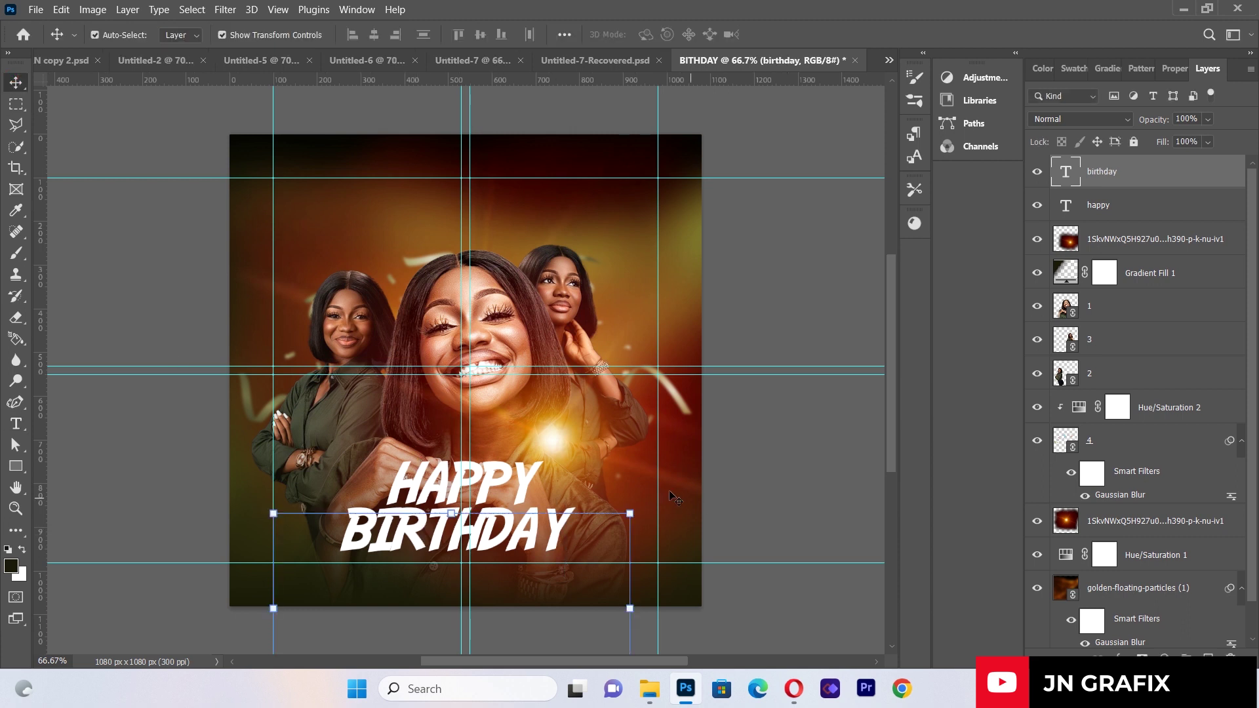
drag(648, 501, 646, 491)
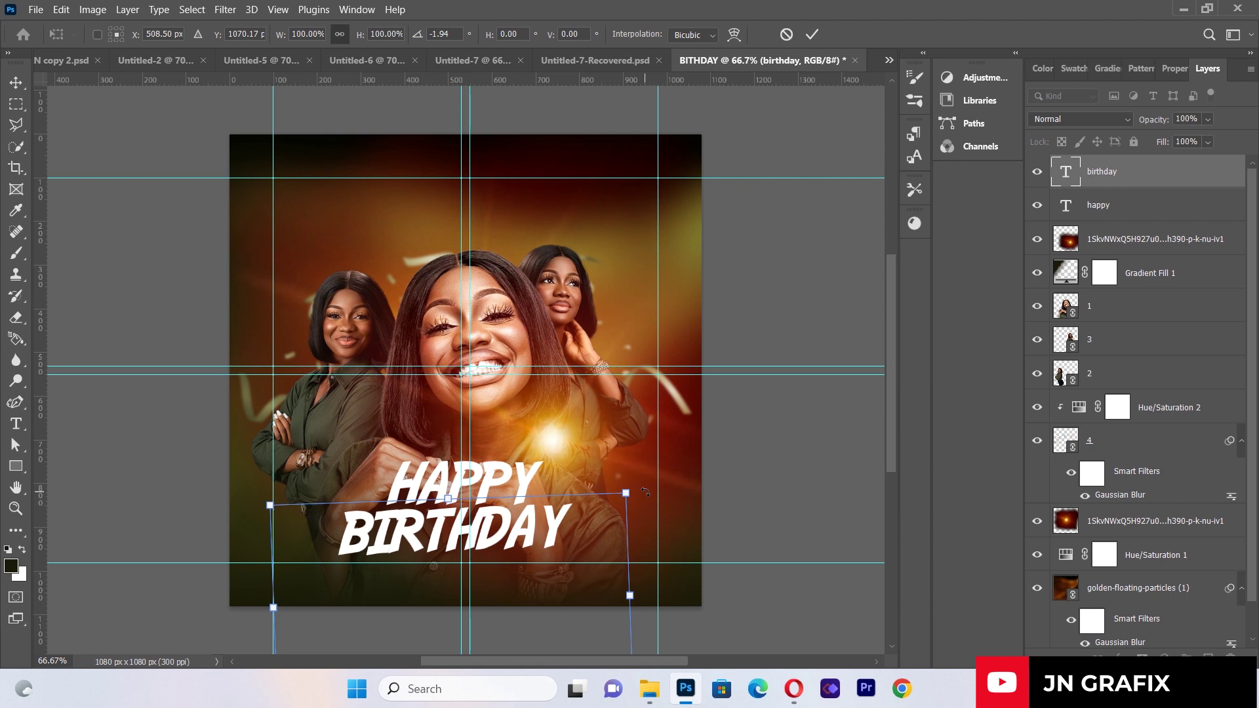
key(Right)
key(Right)
key(Right)
key(Right)
key(Right)
key(Right)
key(Right)
key(Right)
key(Right)
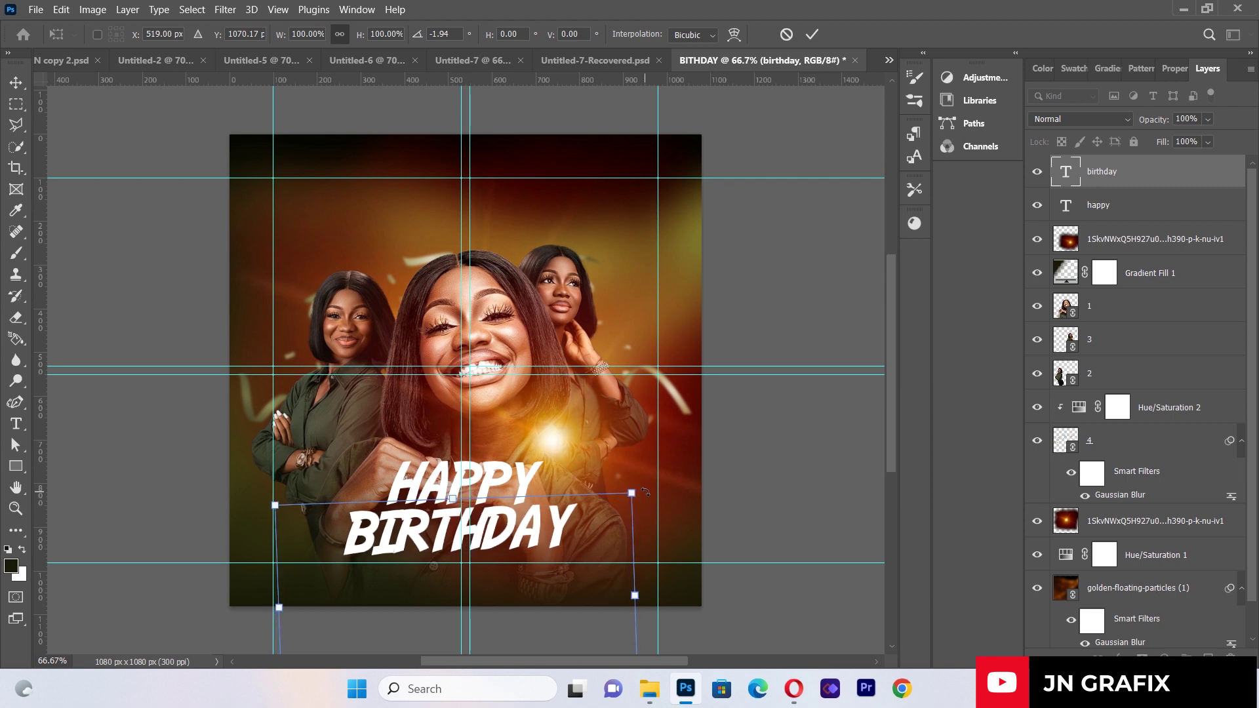
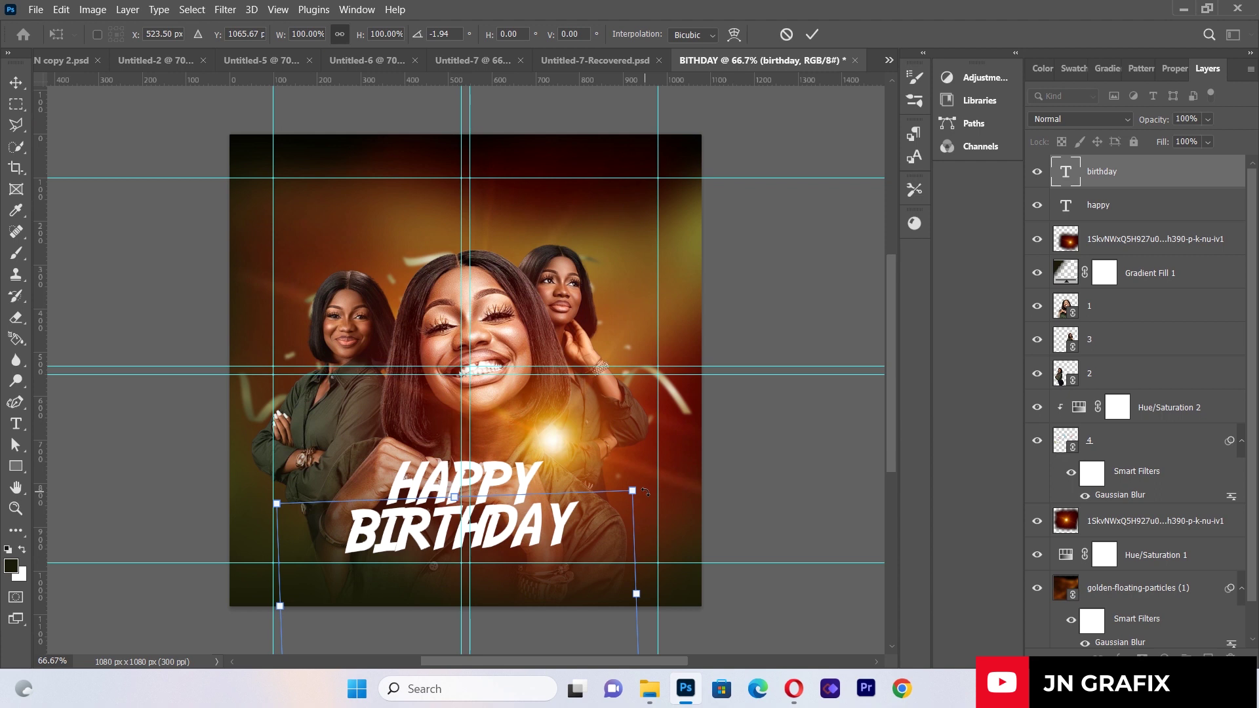
Step: Draw a large white-filled rectangle over the upper part of the flyer
click(16, 82)
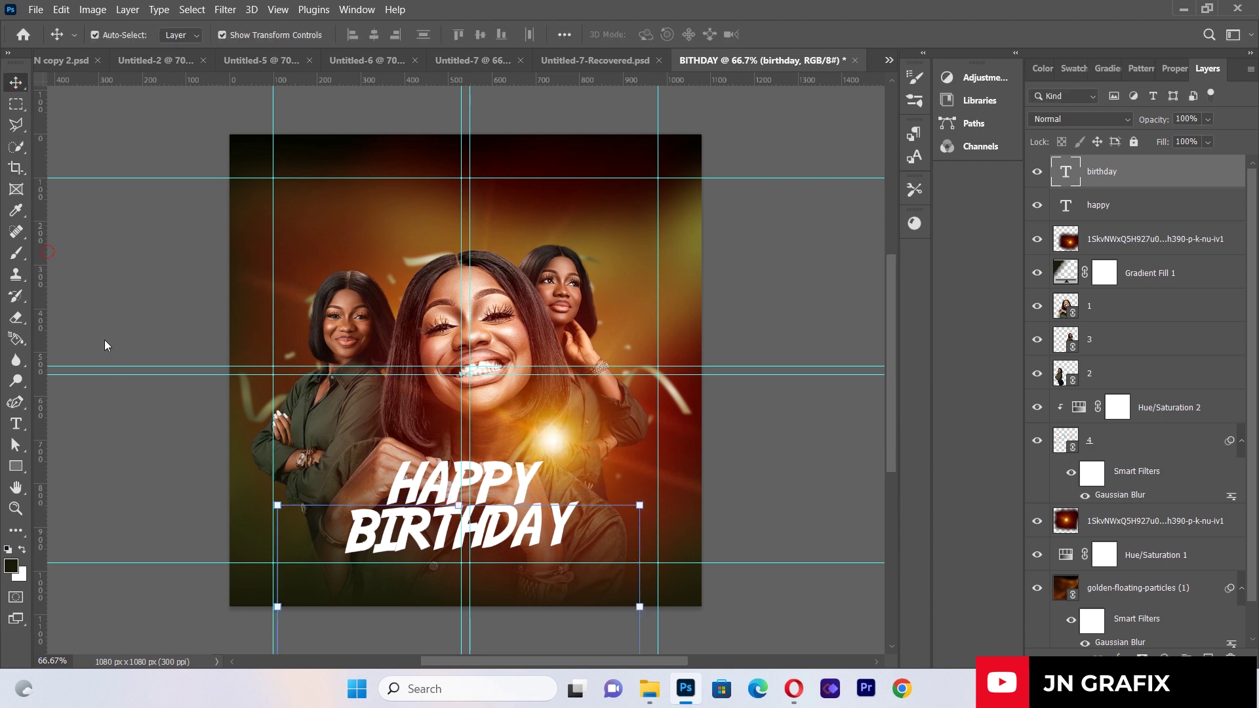
click(95, 311)
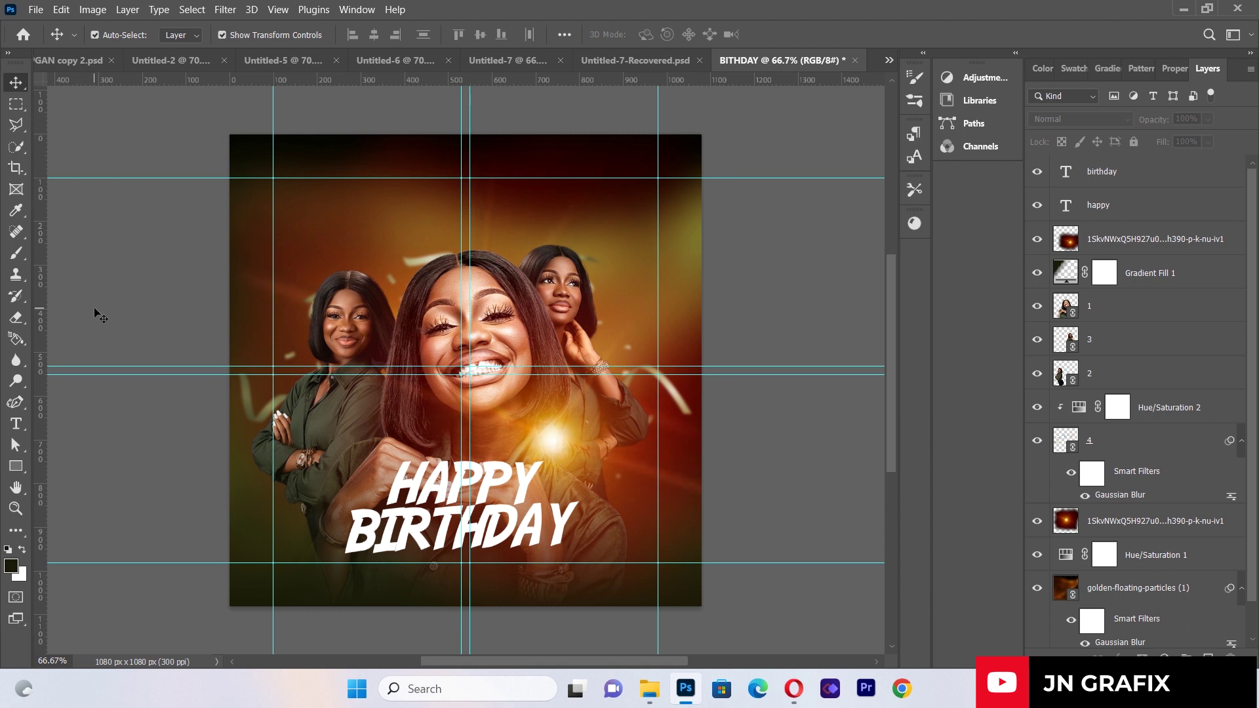
click(16, 466)
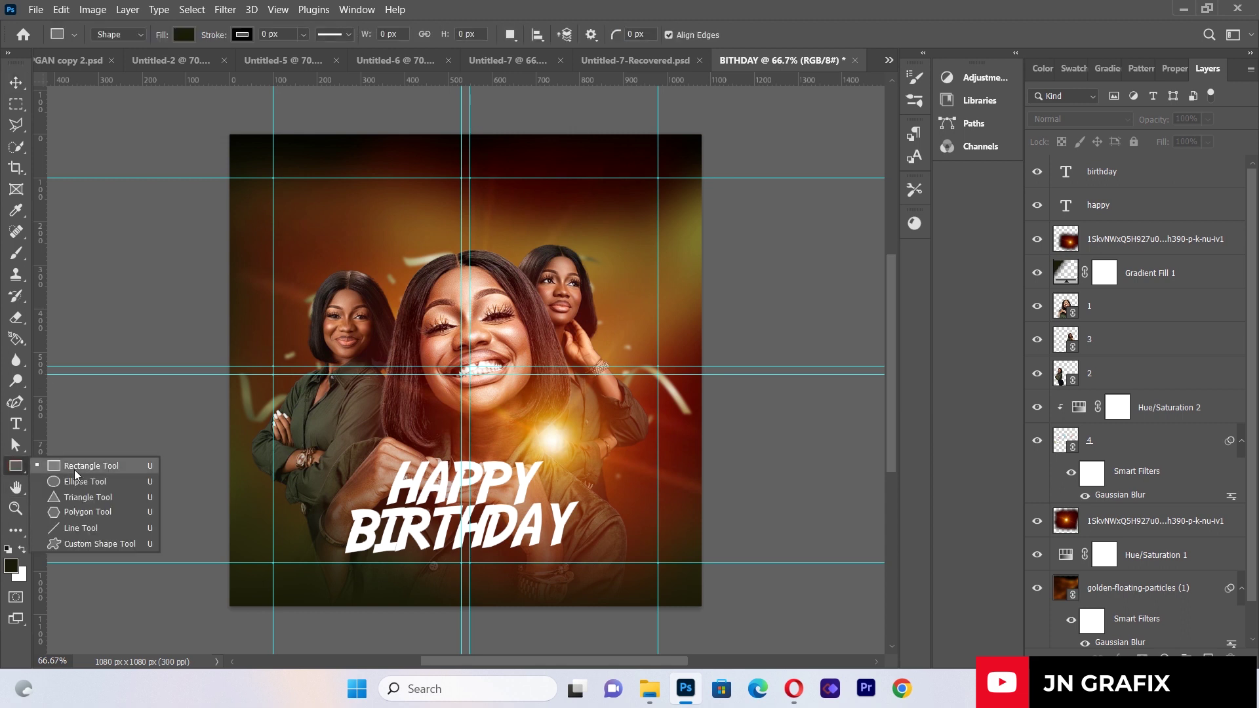
click(73, 472)
drag(331, 178, 665, 408)
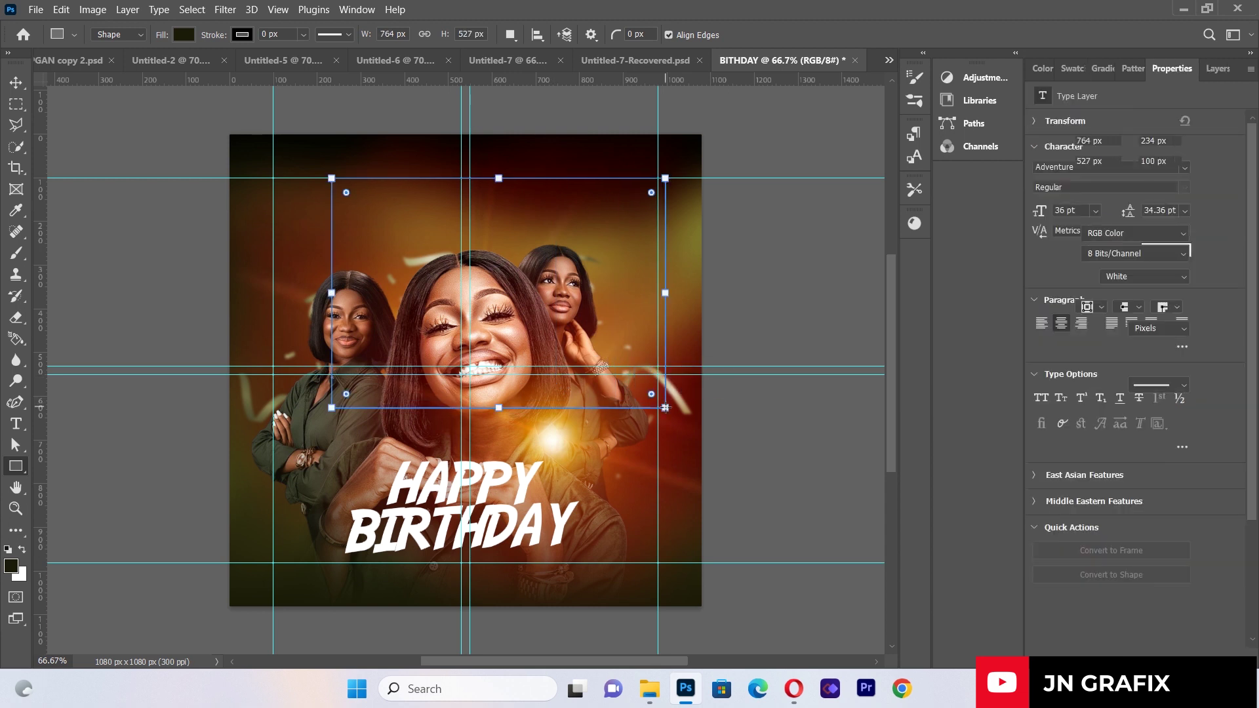
click(176, 34)
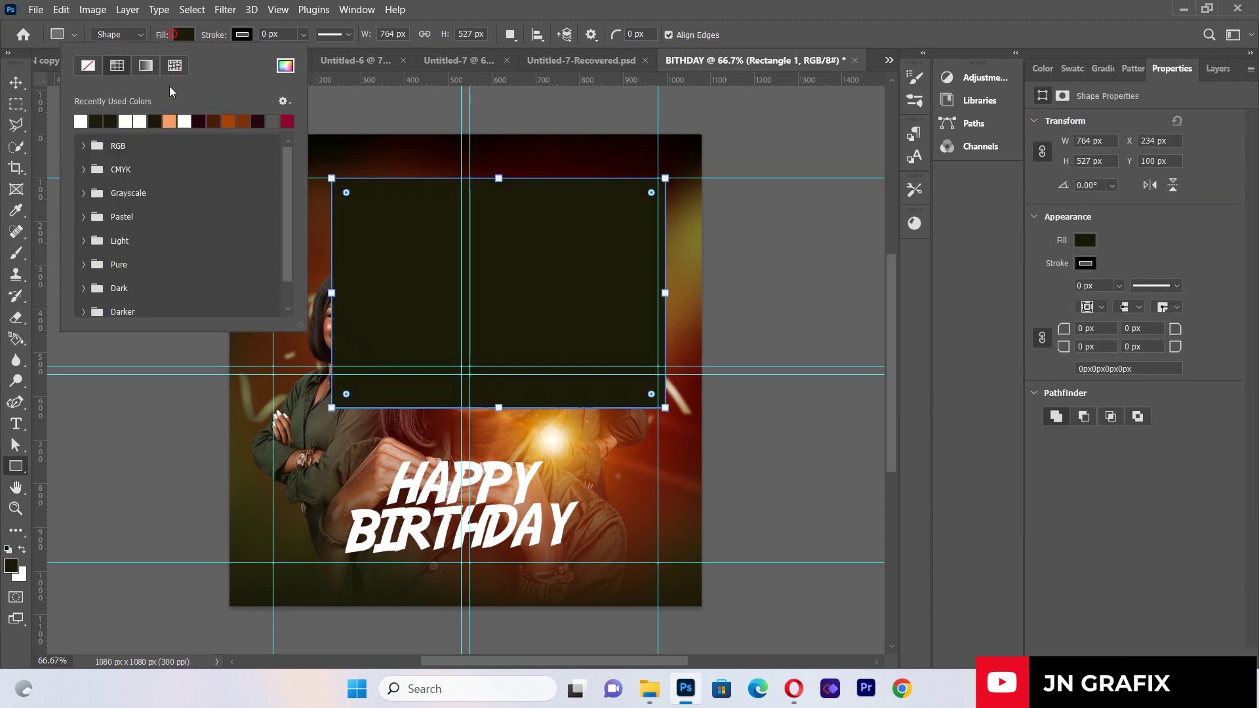
click(87, 121)
Step: Mask the rectangle to a thin wedge traced with the Polygonal Lasso
click(17, 82)
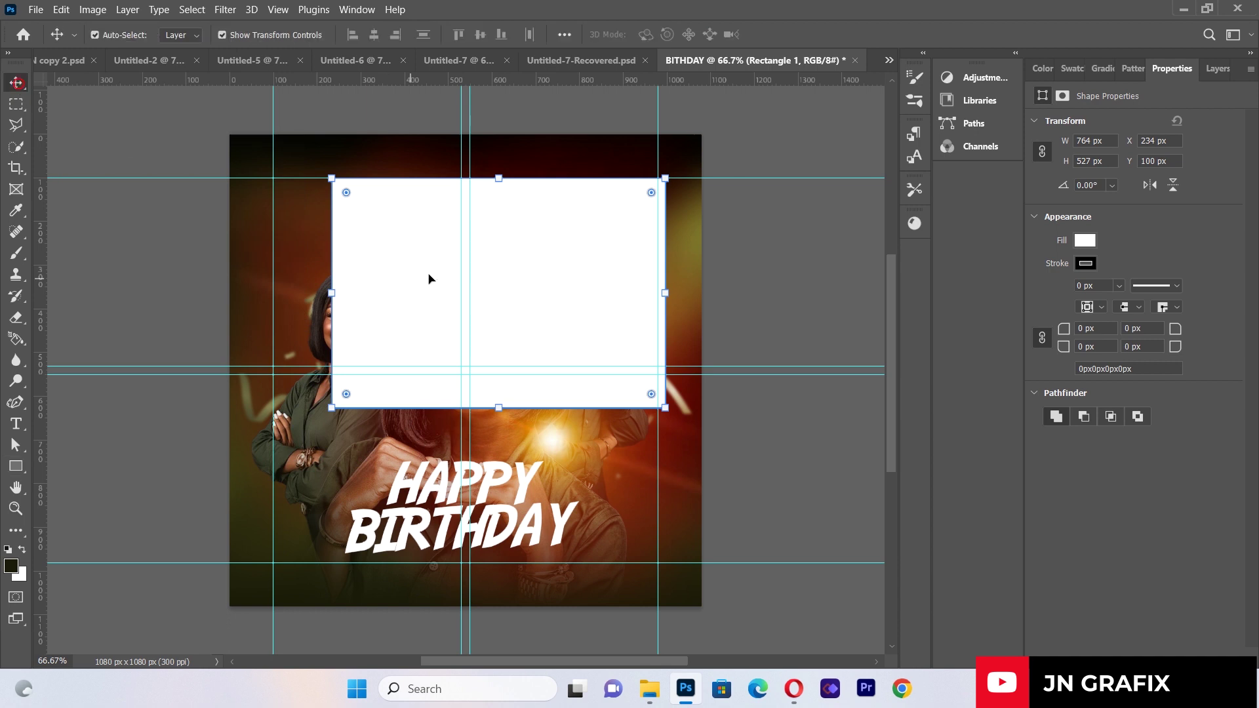
click(771, 304)
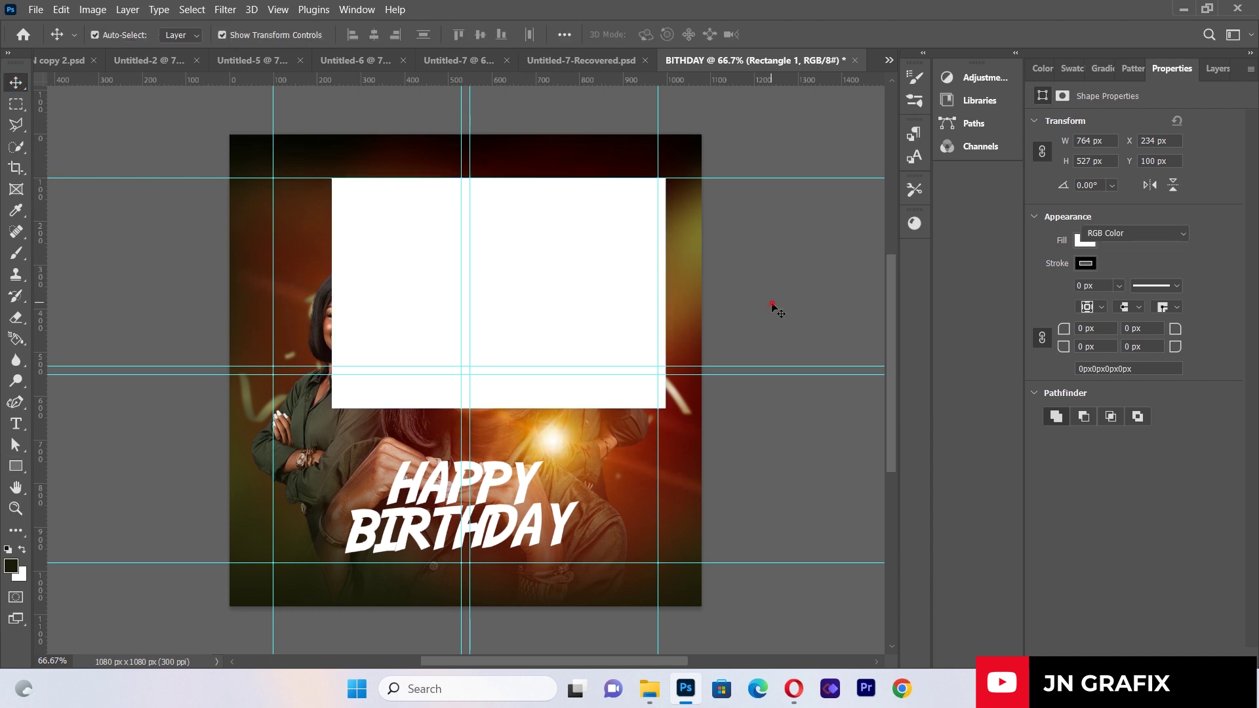
click(593, 283)
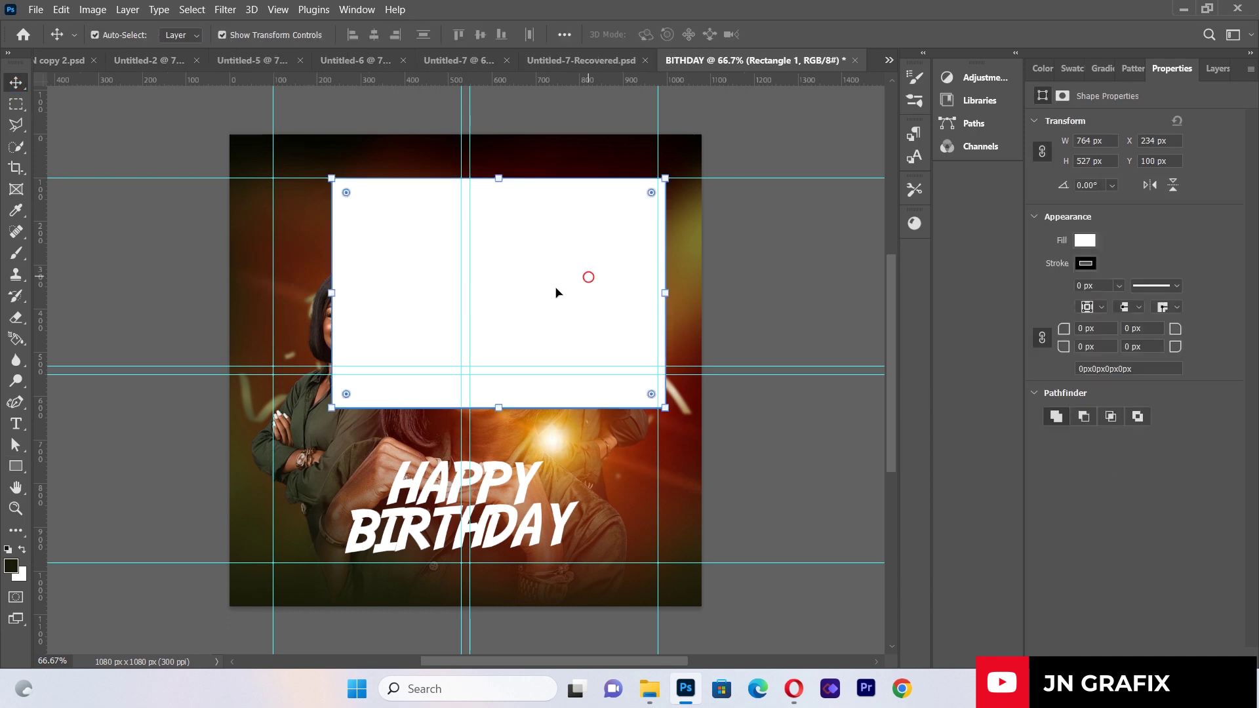
click(16, 125)
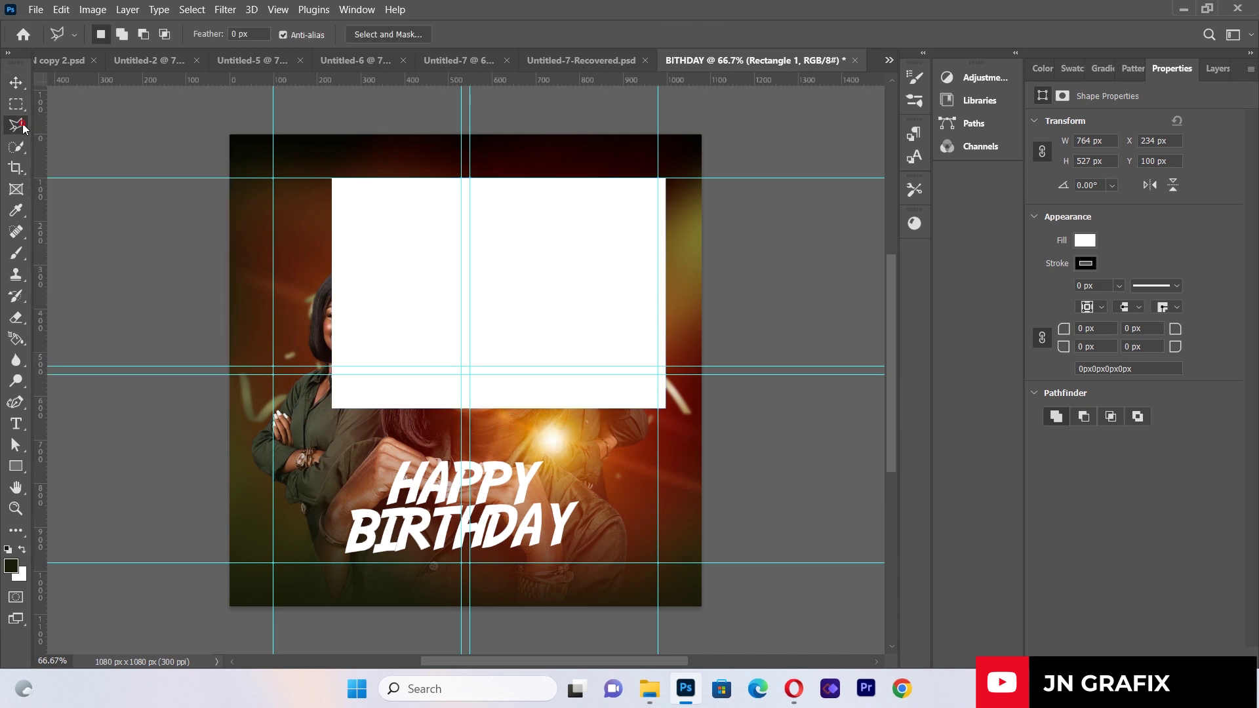
click(333, 259)
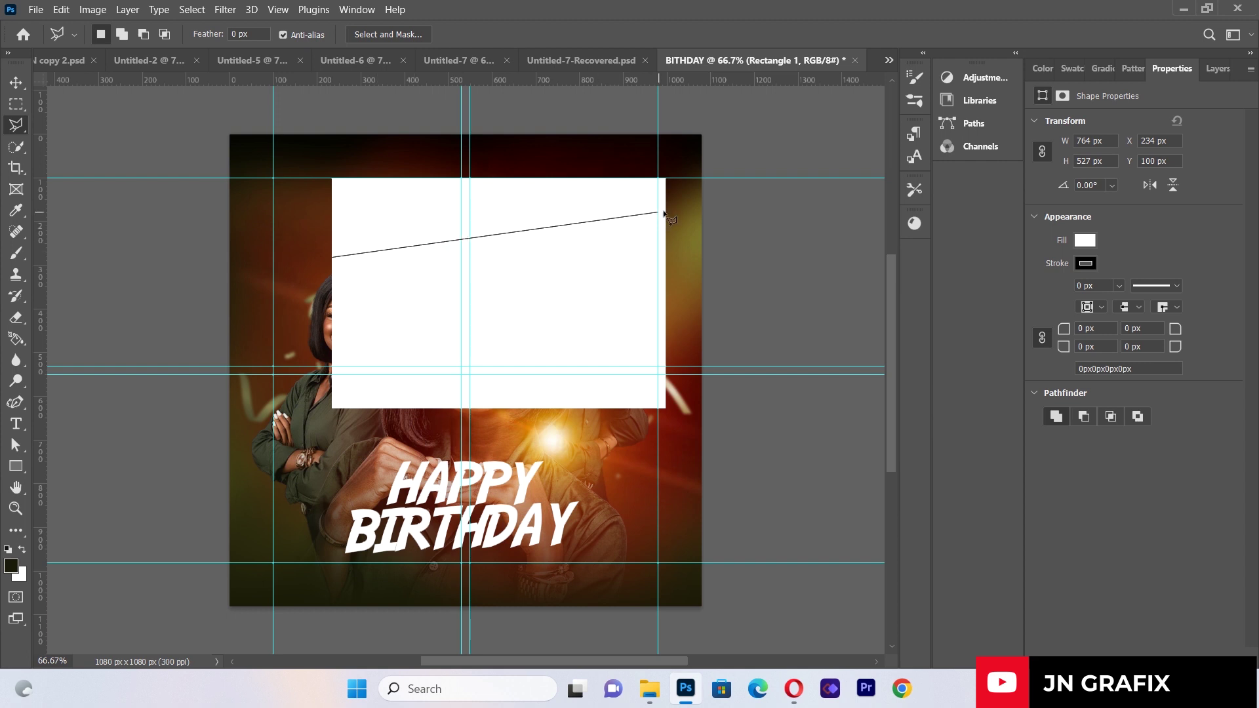
click(665, 260)
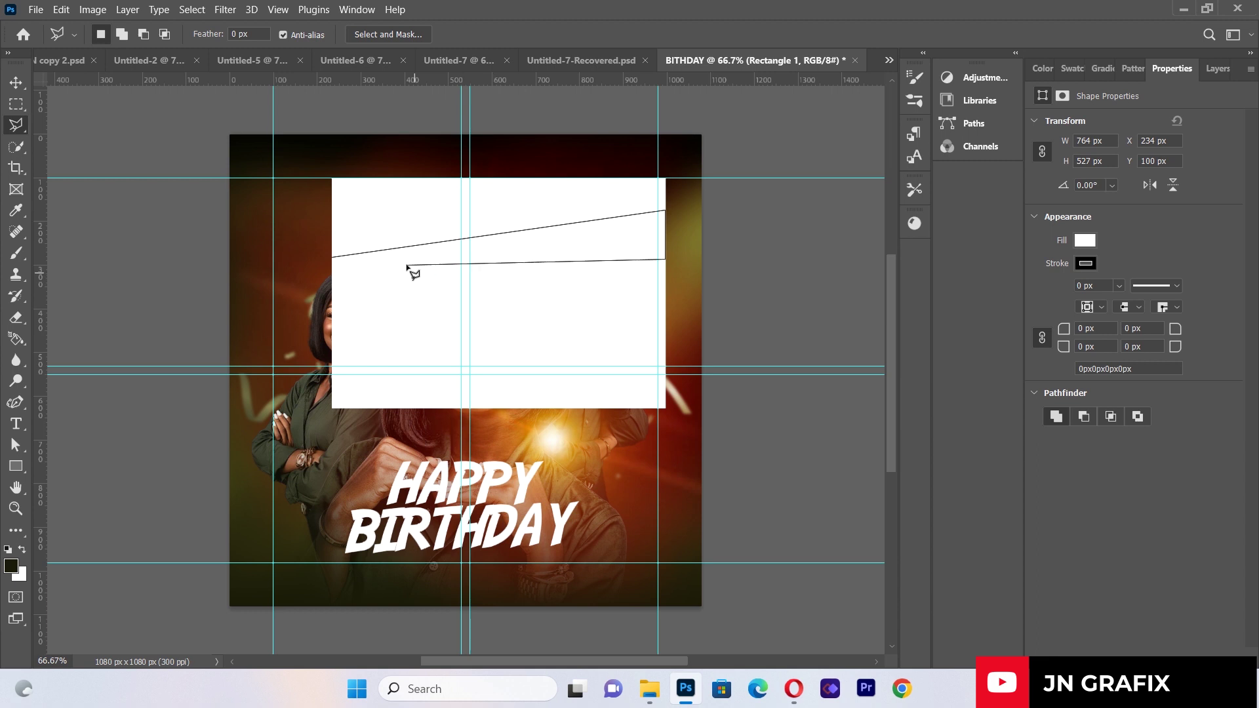
click(332, 259)
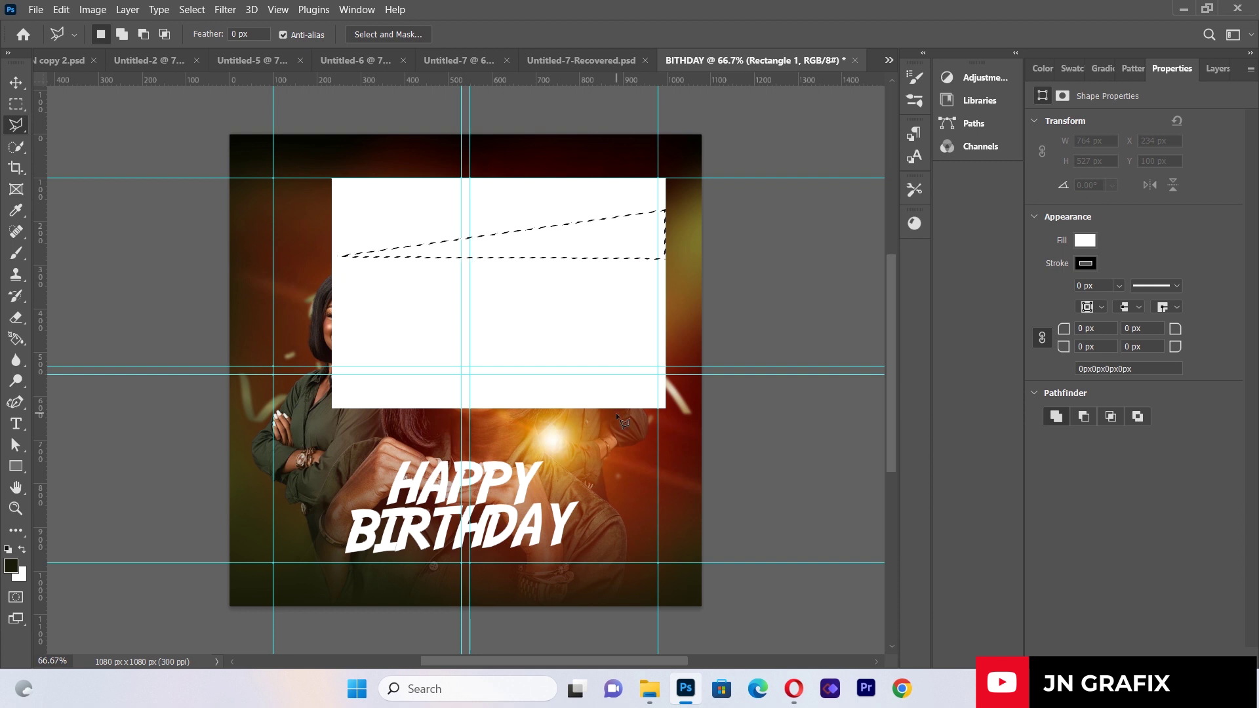
click(1217, 68)
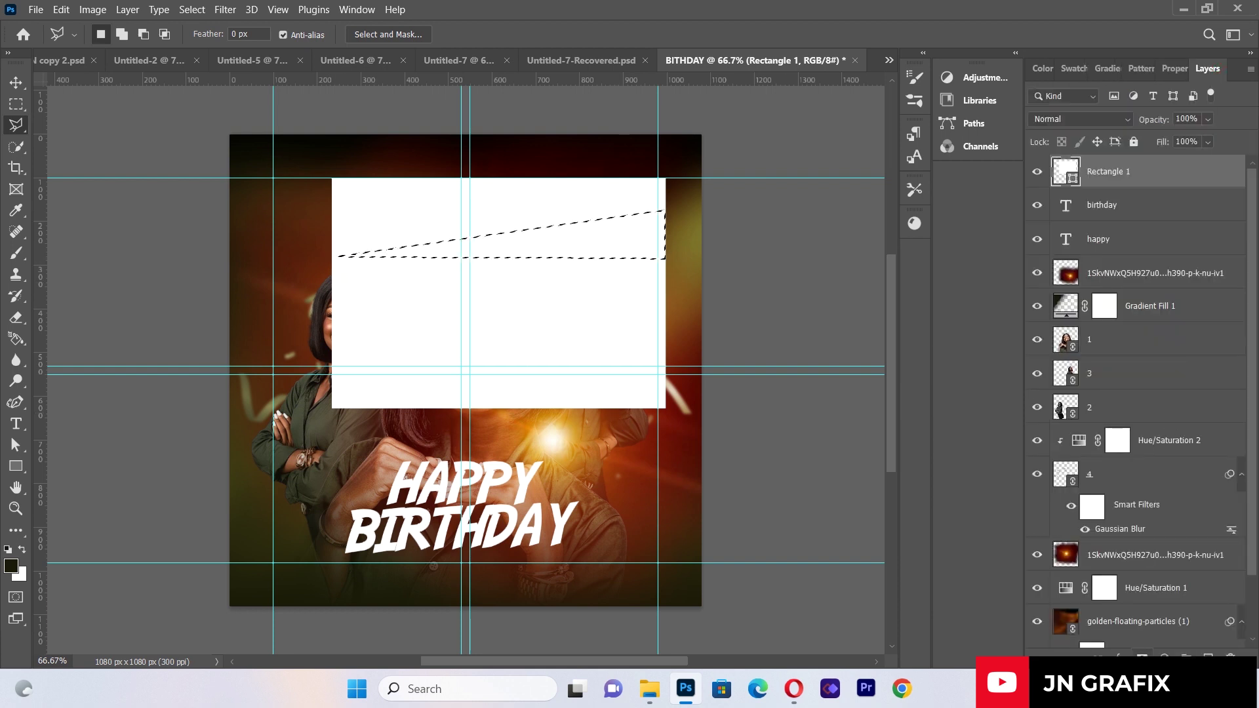
click(1143, 655)
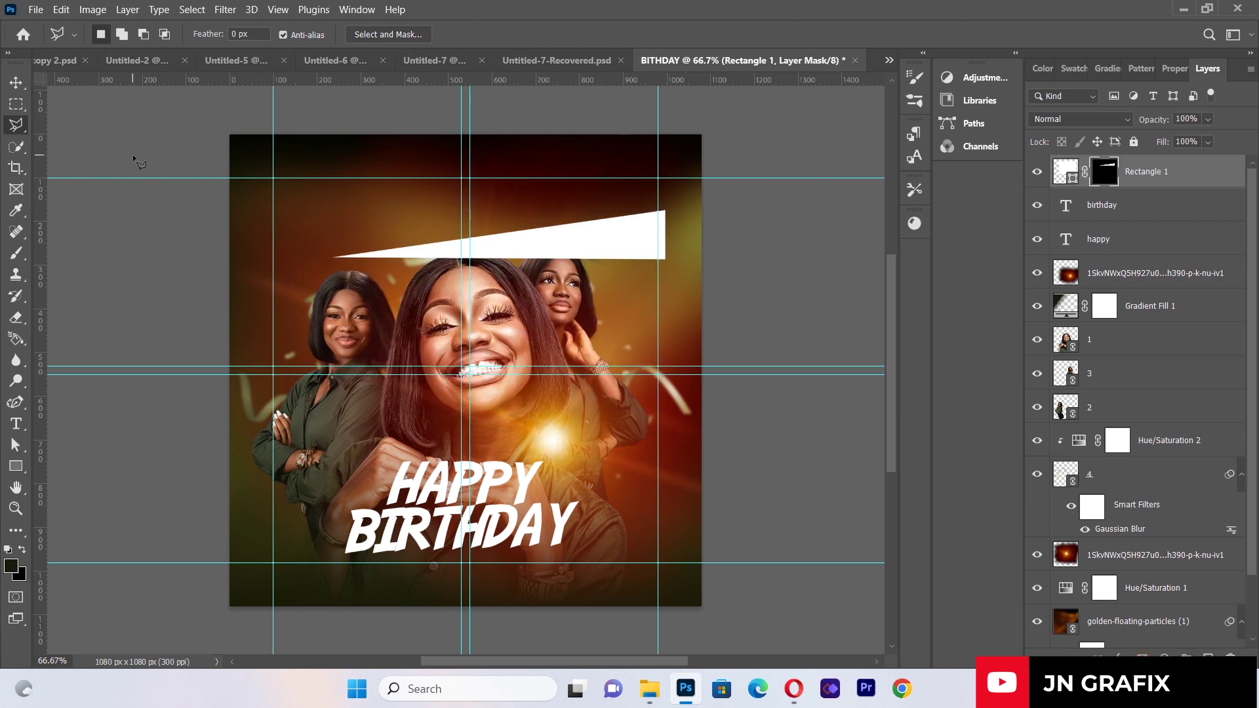
Step: Scale the white wedge to about 59% and move it up over the faces
click(16, 82)
drag(593, 259, 554, 296)
drag(636, 218, 427, 558)
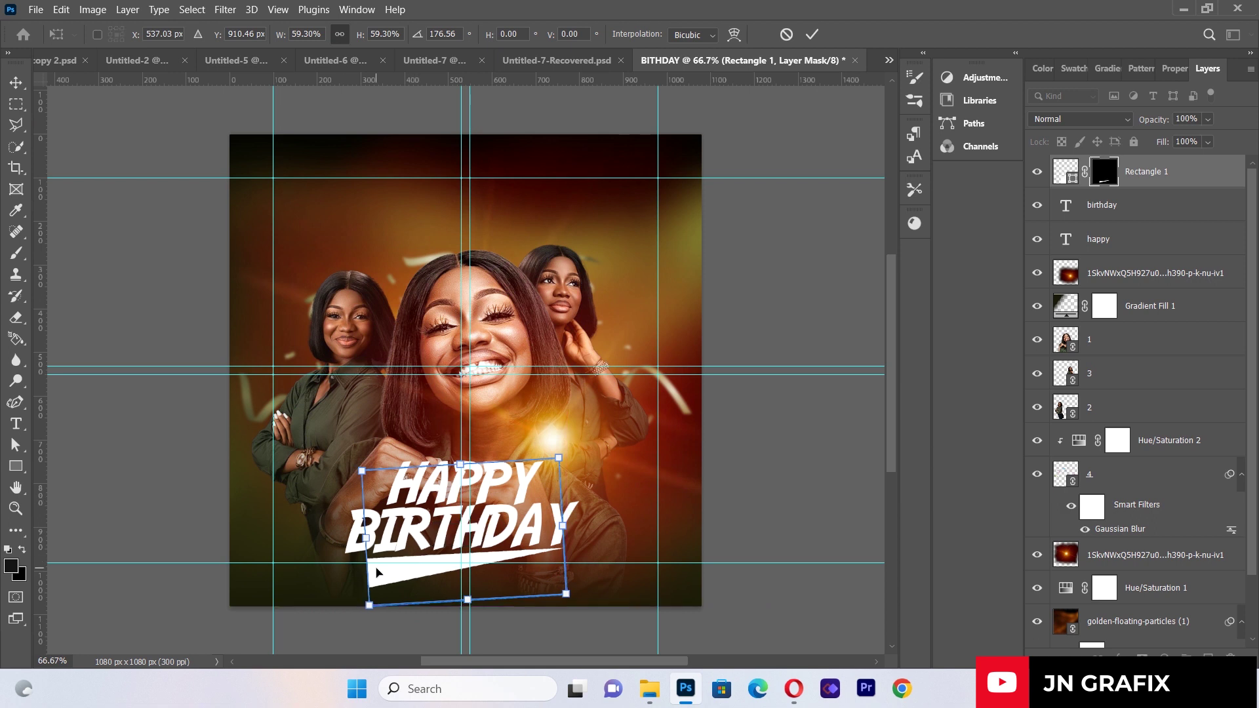
drag(397, 575, 404, 339)
key(Return)
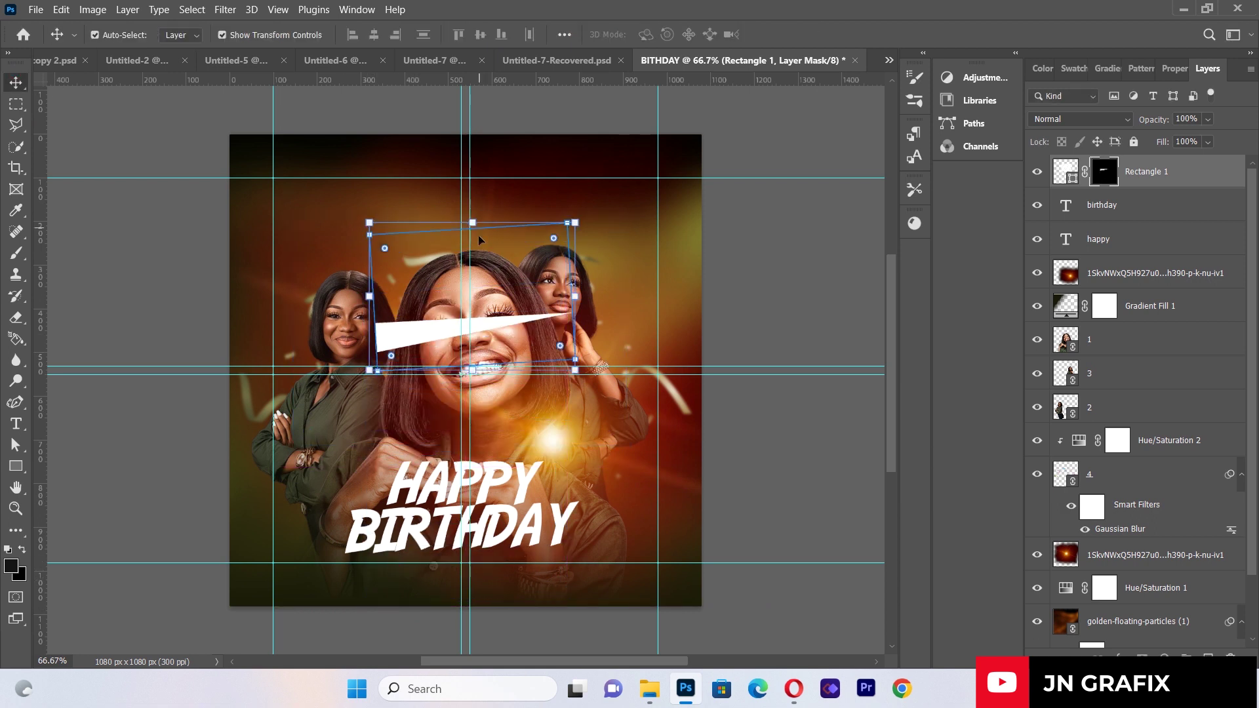
Step: Skew and widen the wedge, place it under BIRTHDAY, and tilt it about -1.9°
key(ctrl)
drag(472, 223, 476, 316)
drag(371, 342, 300, 348)
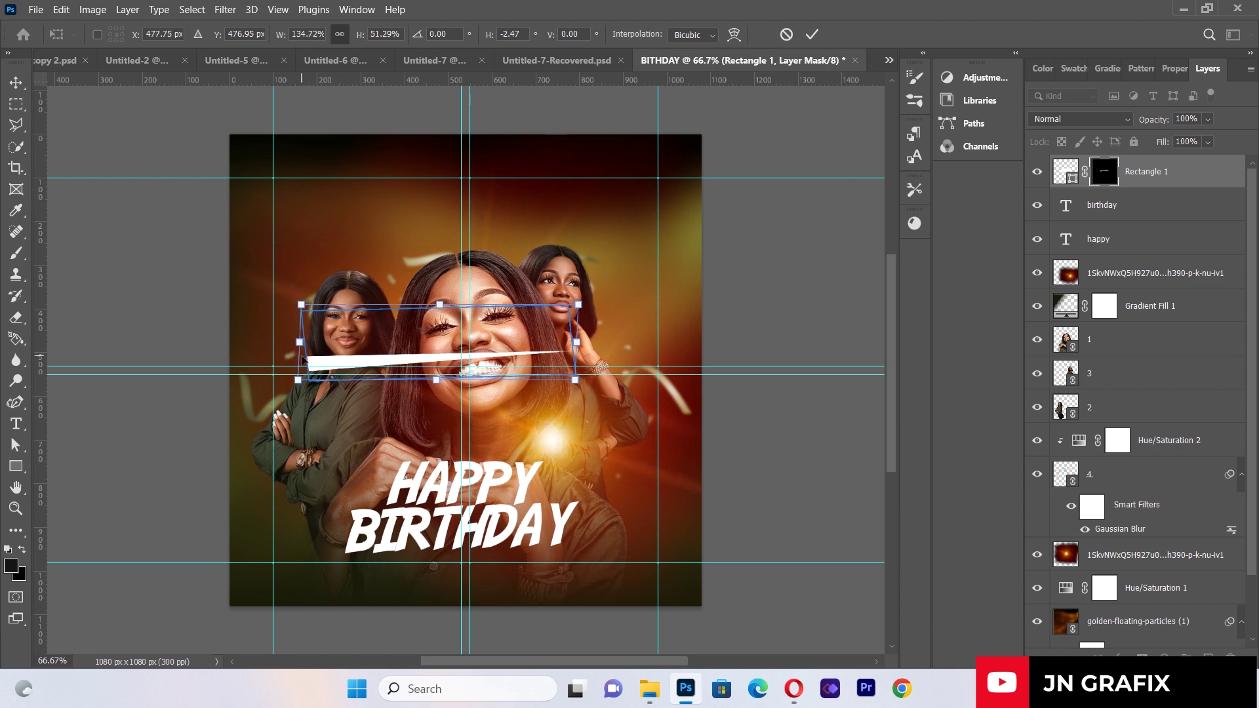
drag(402, 359, 432, 565)
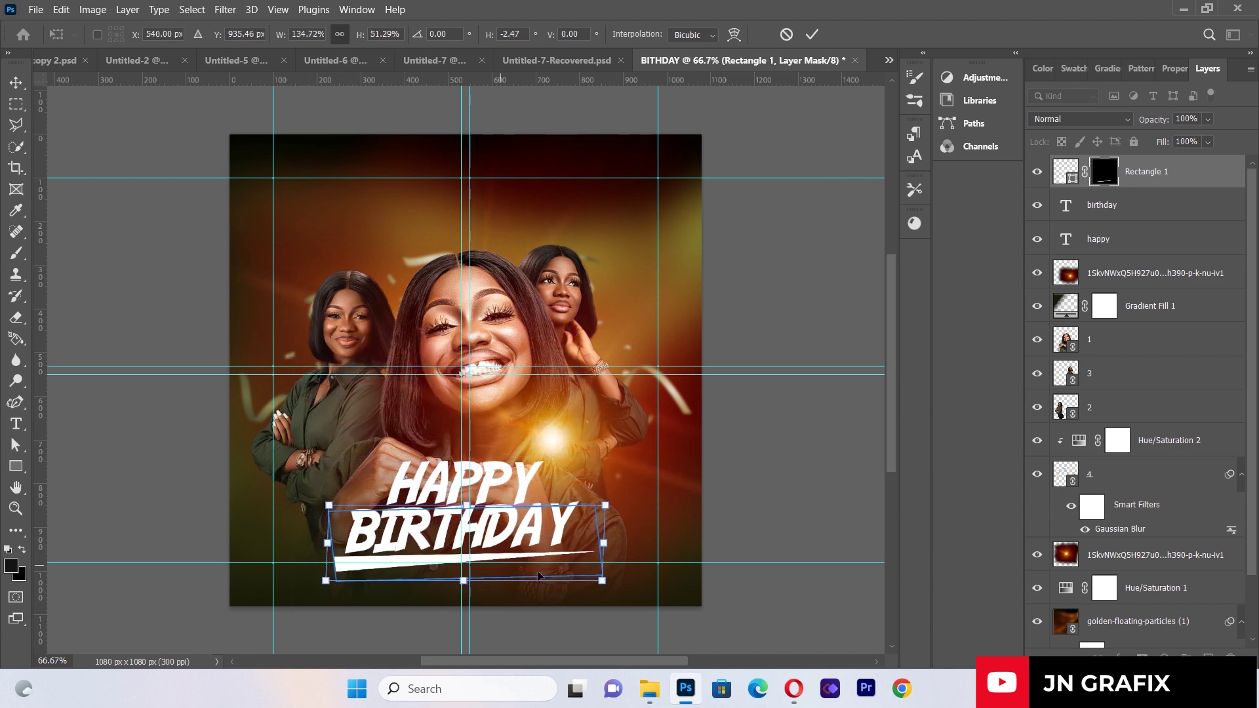
drag(624, 496, 631, 488)
drag(607, 575, 598, 578)
key(Right)
key(Right)
key(Right)
key(Right)
key(Right)
key(Right)
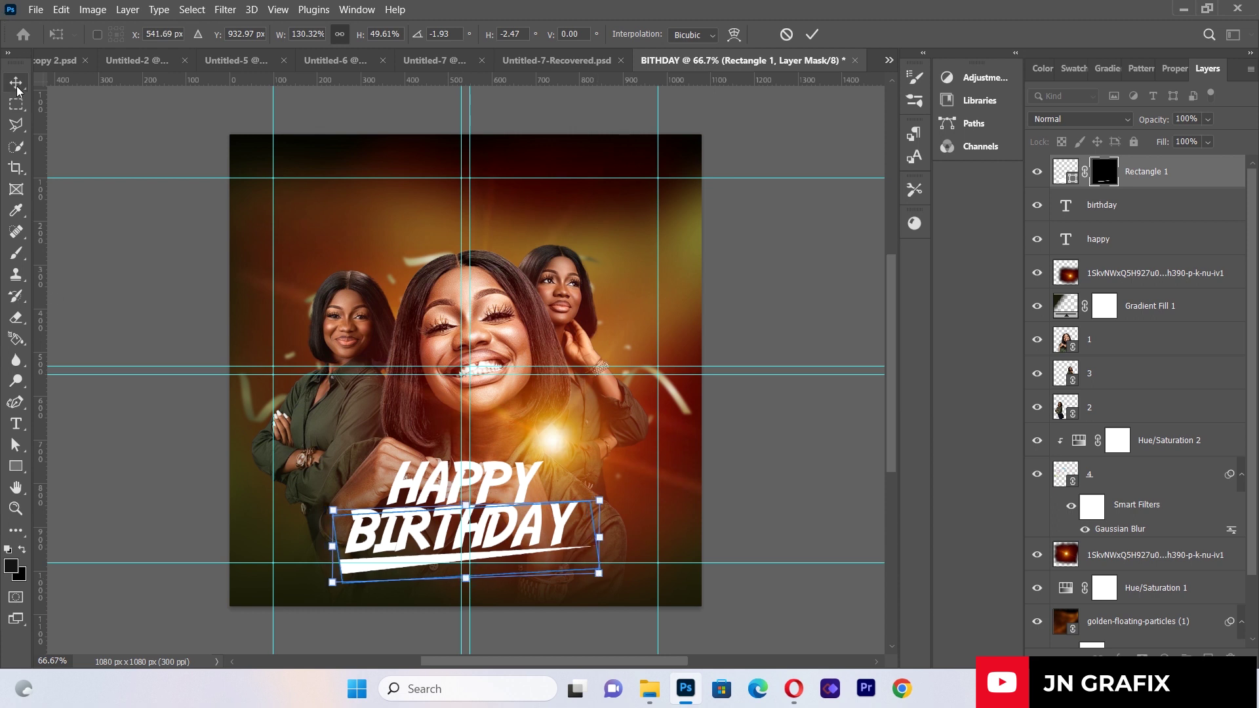
click(16, 83)
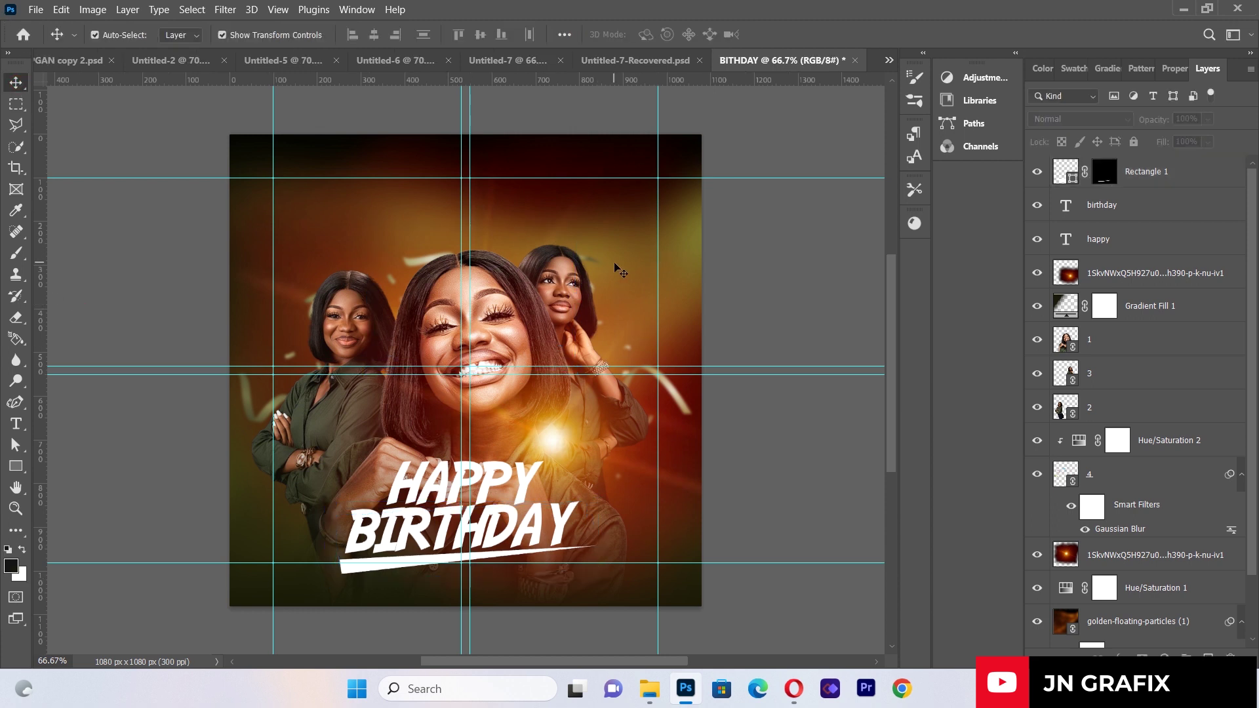
click(353, 570)
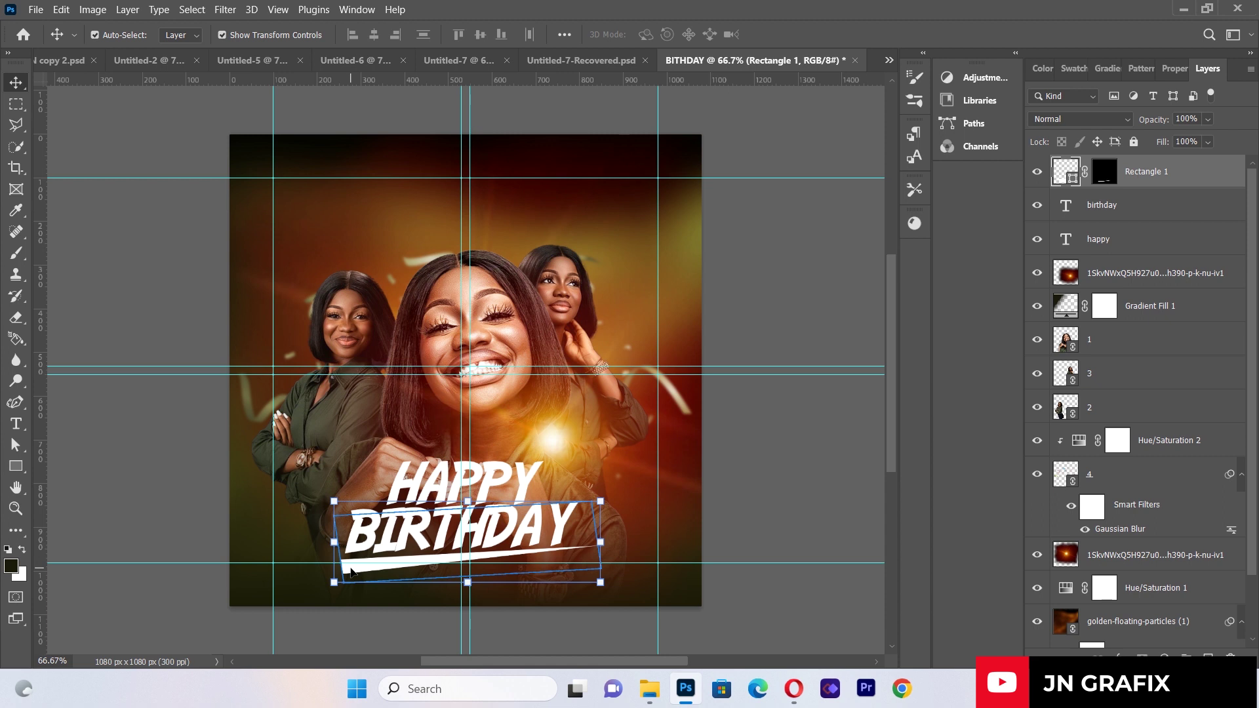
Step: Create a paragraph text box in Roboto with 77% scaling and 6 pt size
click(16, 423)
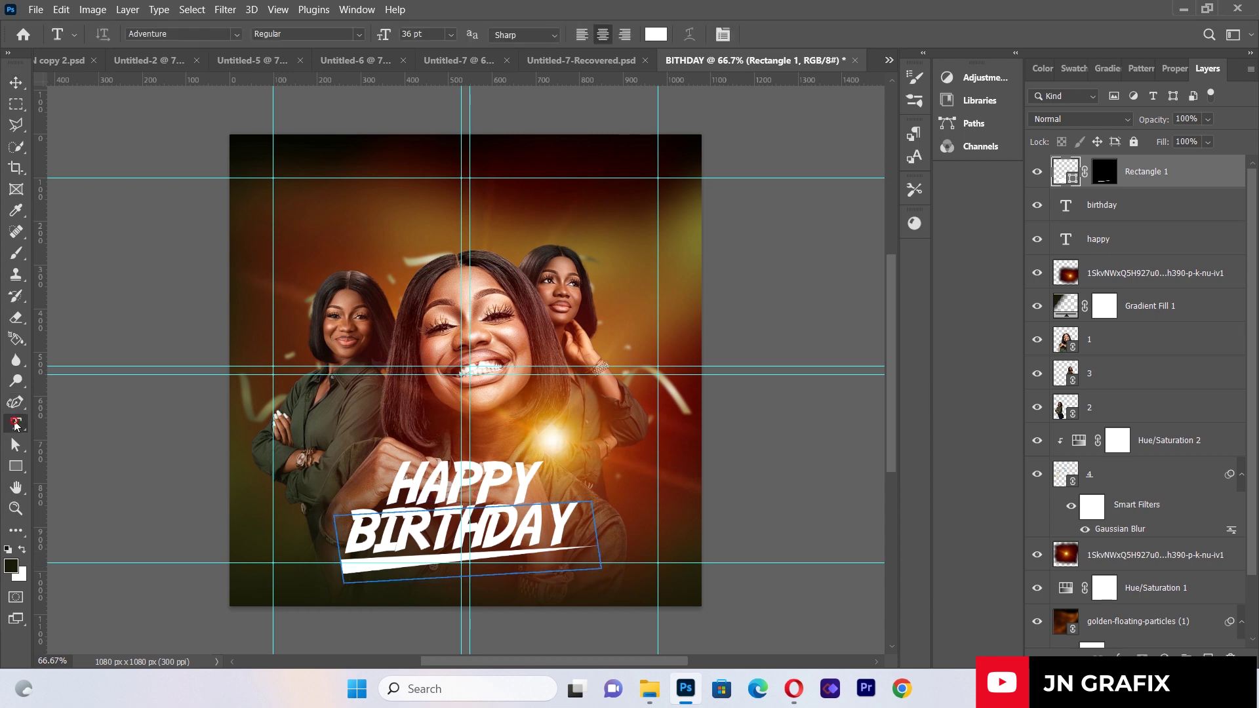
drag(338, 150, 709, 286)
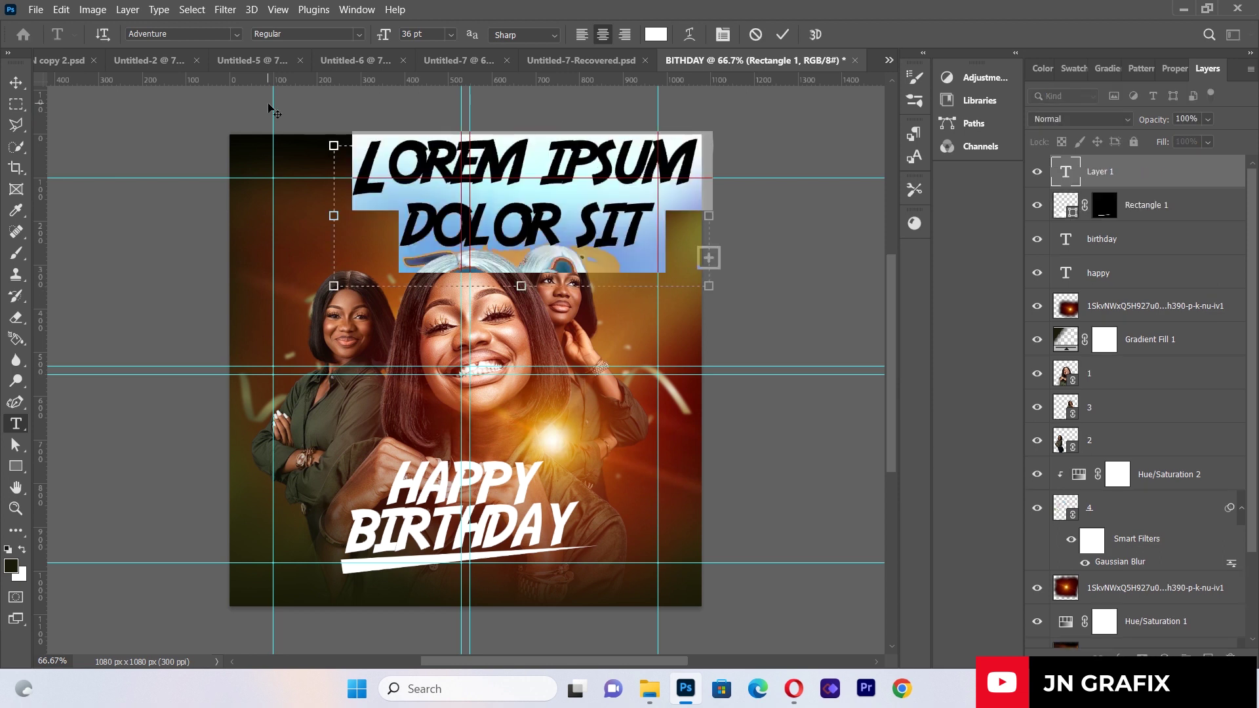
click(232, 34)
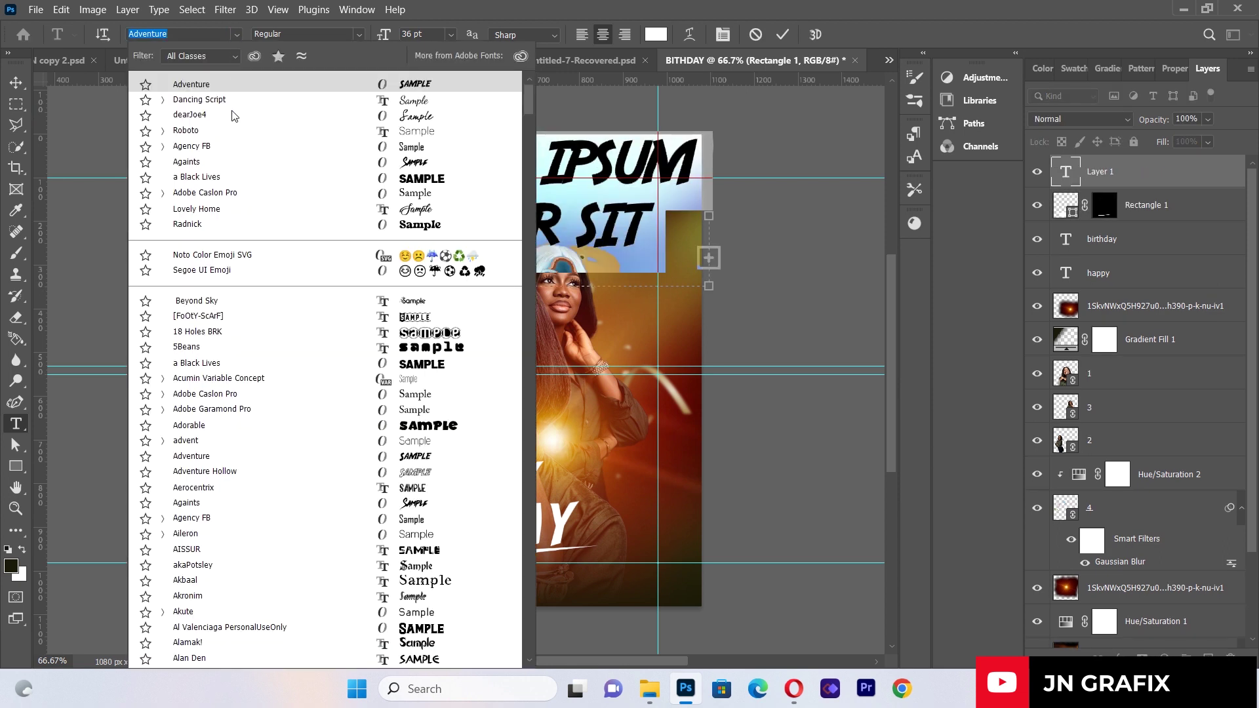
click(230, 130)
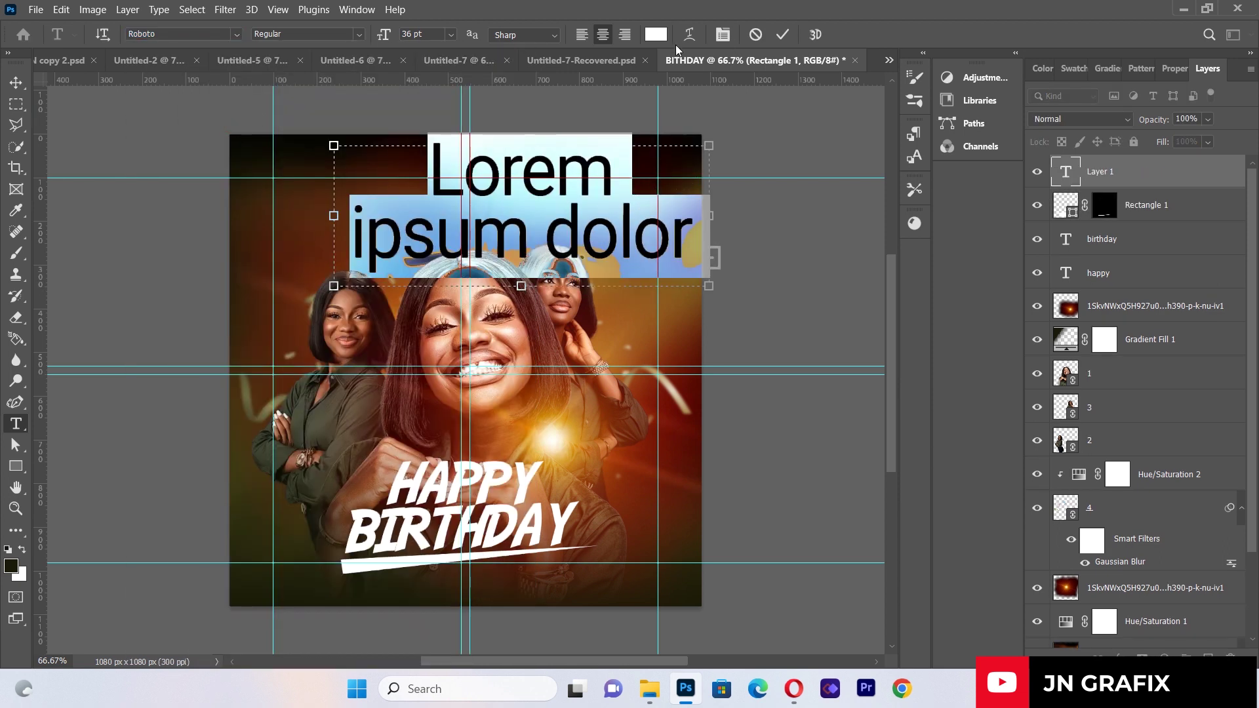
click(721, 35)
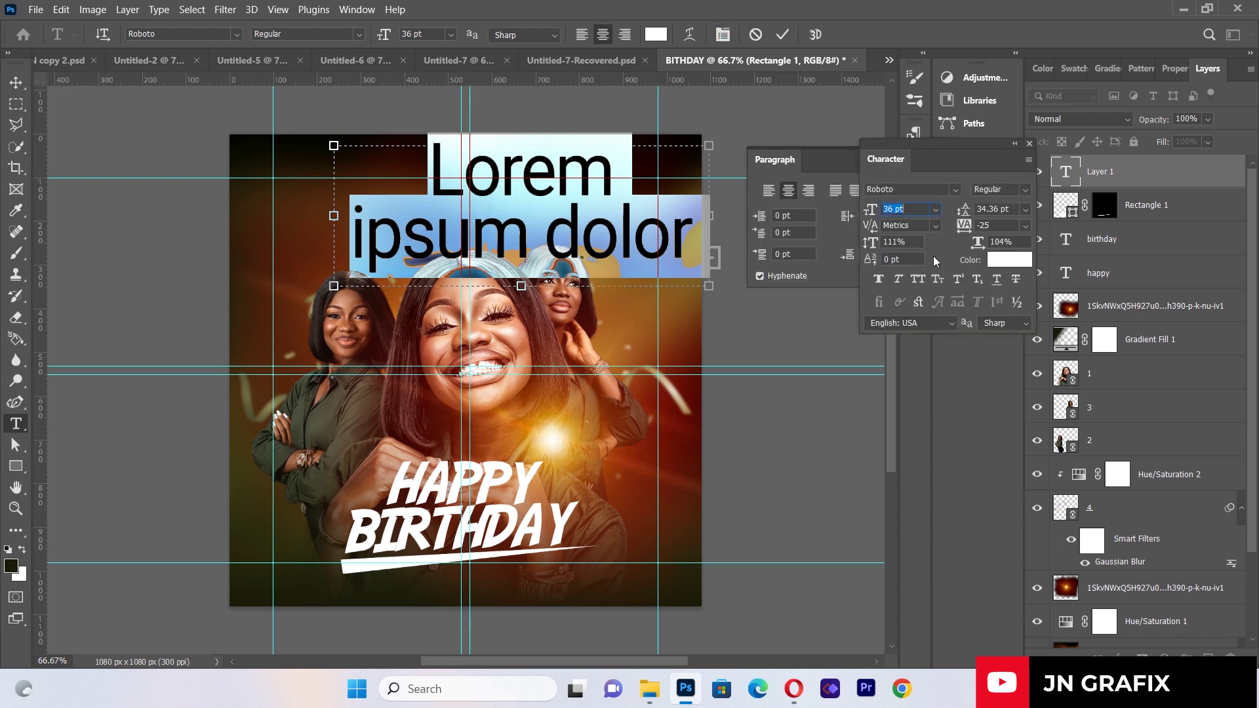
double_click(902, 242)
text(77)
double_click(893, 208)
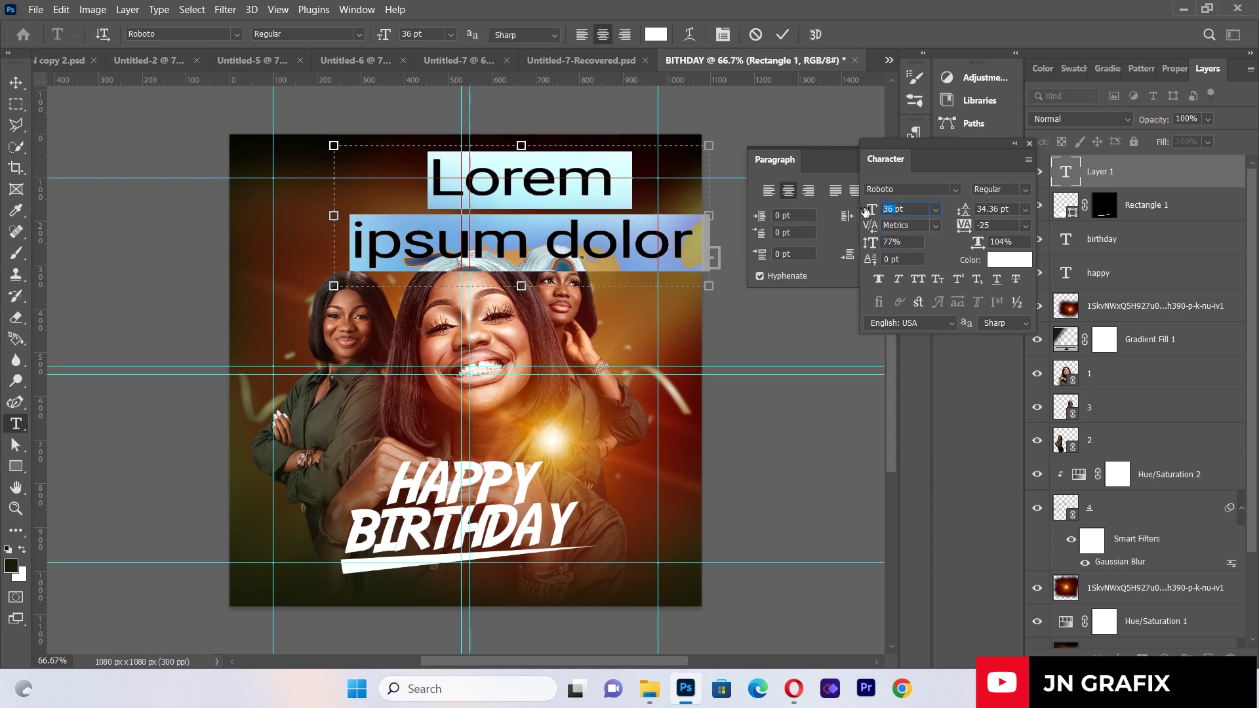
text(6)
click(1015, 143)
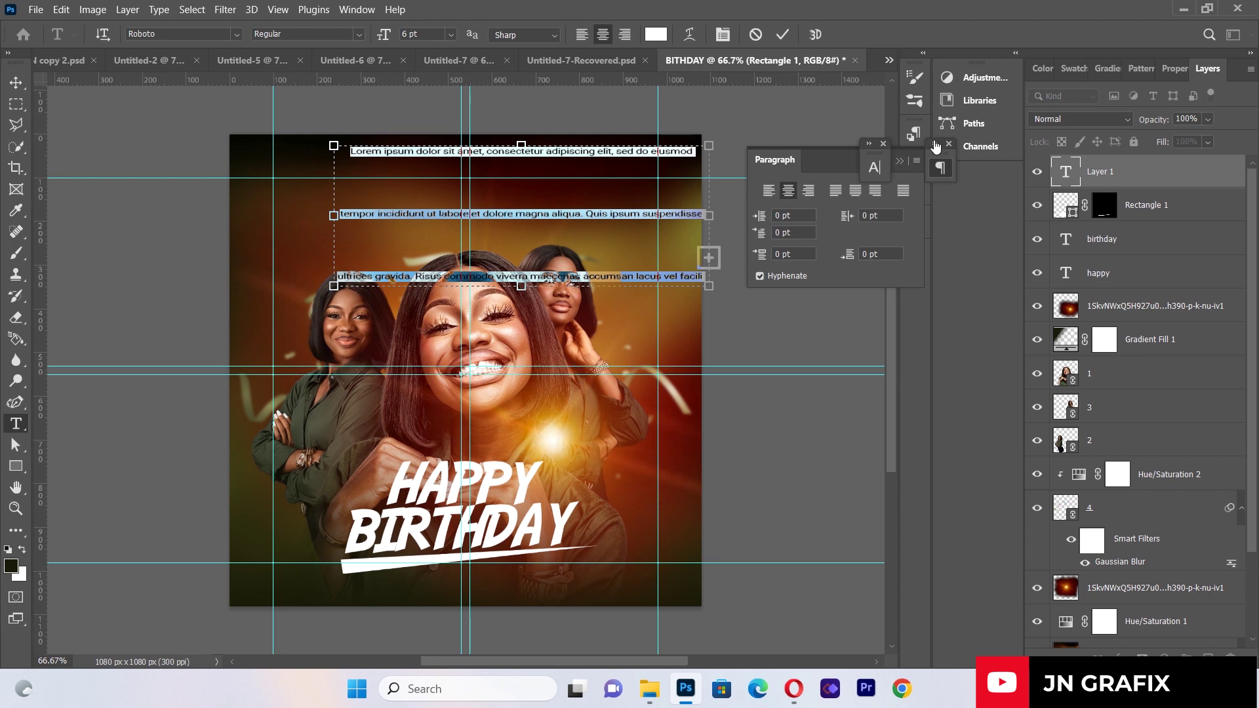
Step: Set the paragraph's leading to 6 pt in the Character panel
click(723, 34)
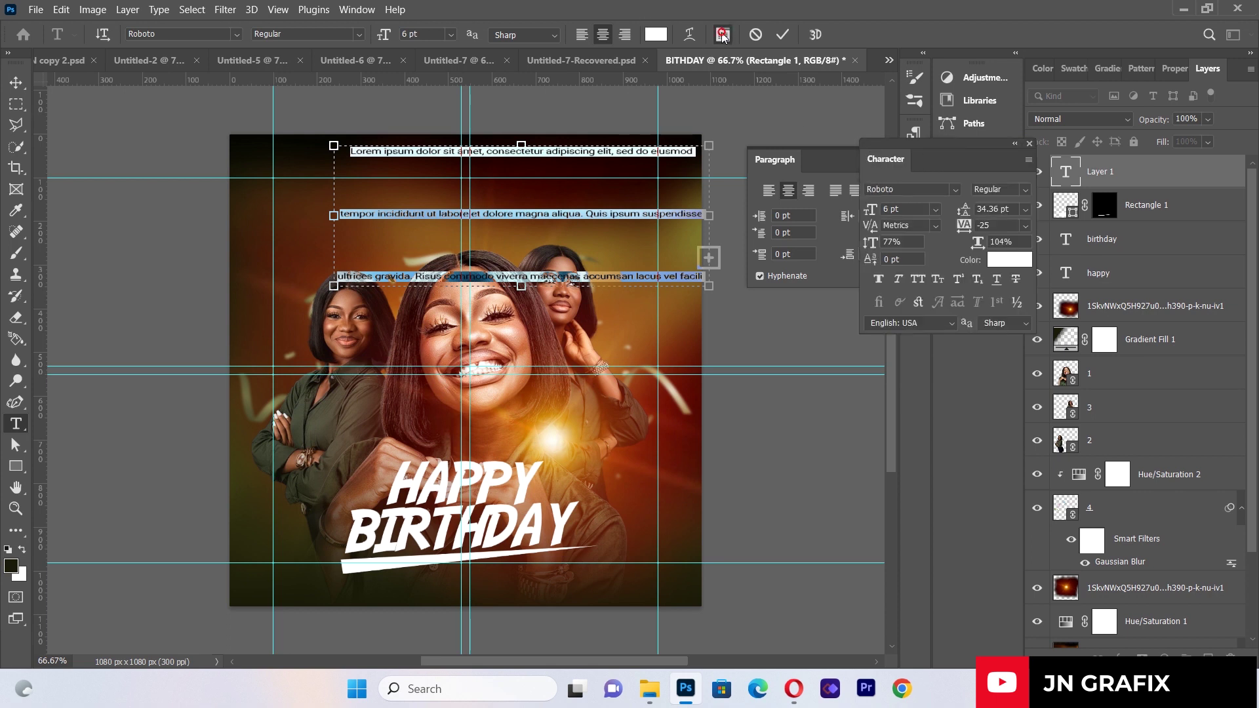
click(1025, 210)
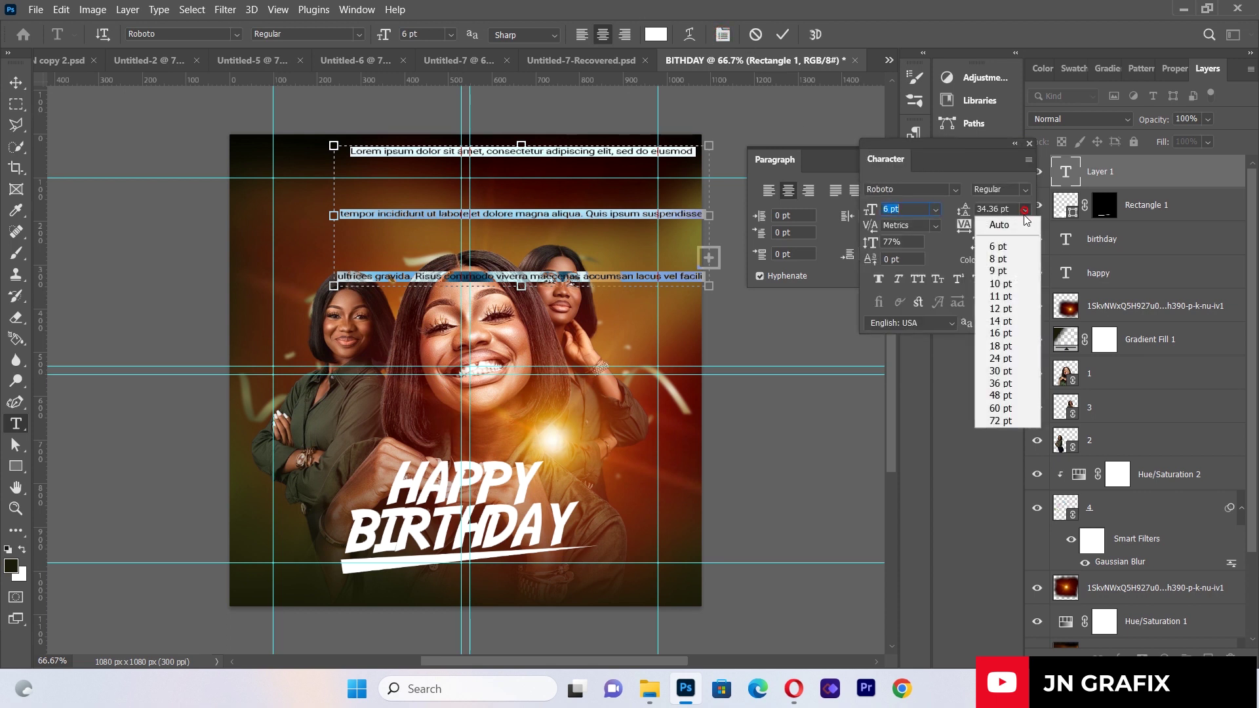
click(1010, 258)
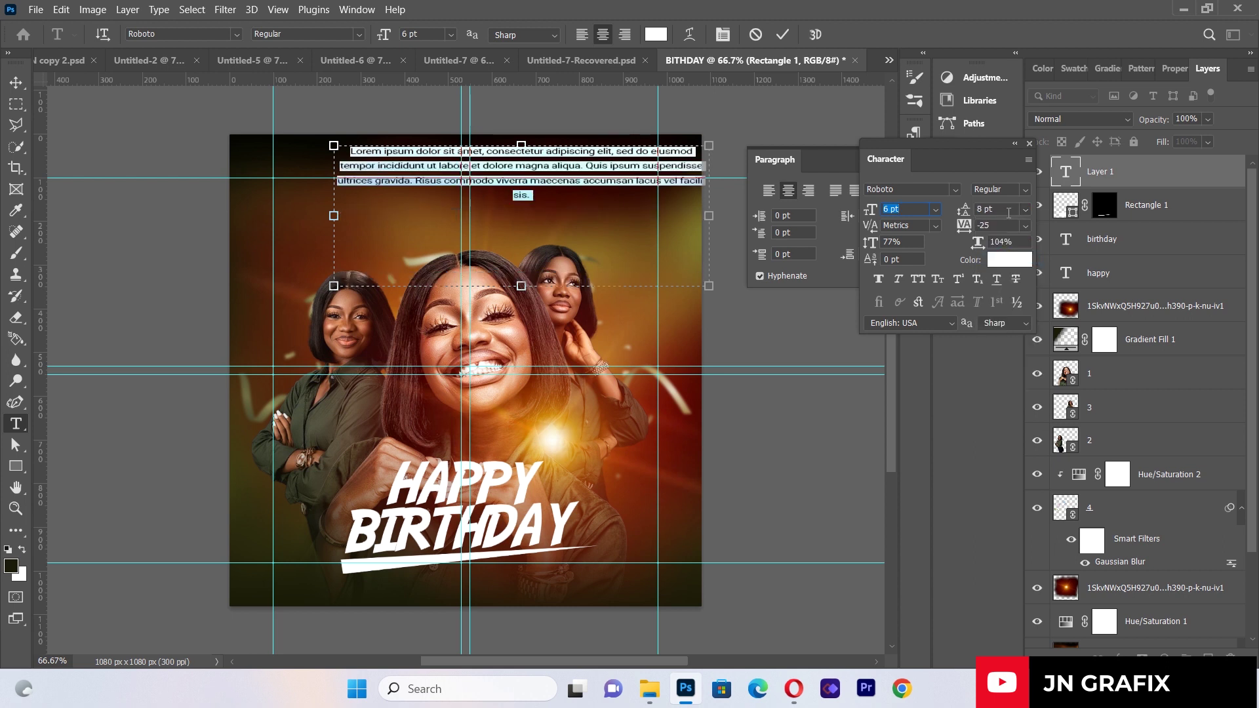
click(1026, 210)
click(1018, 246)
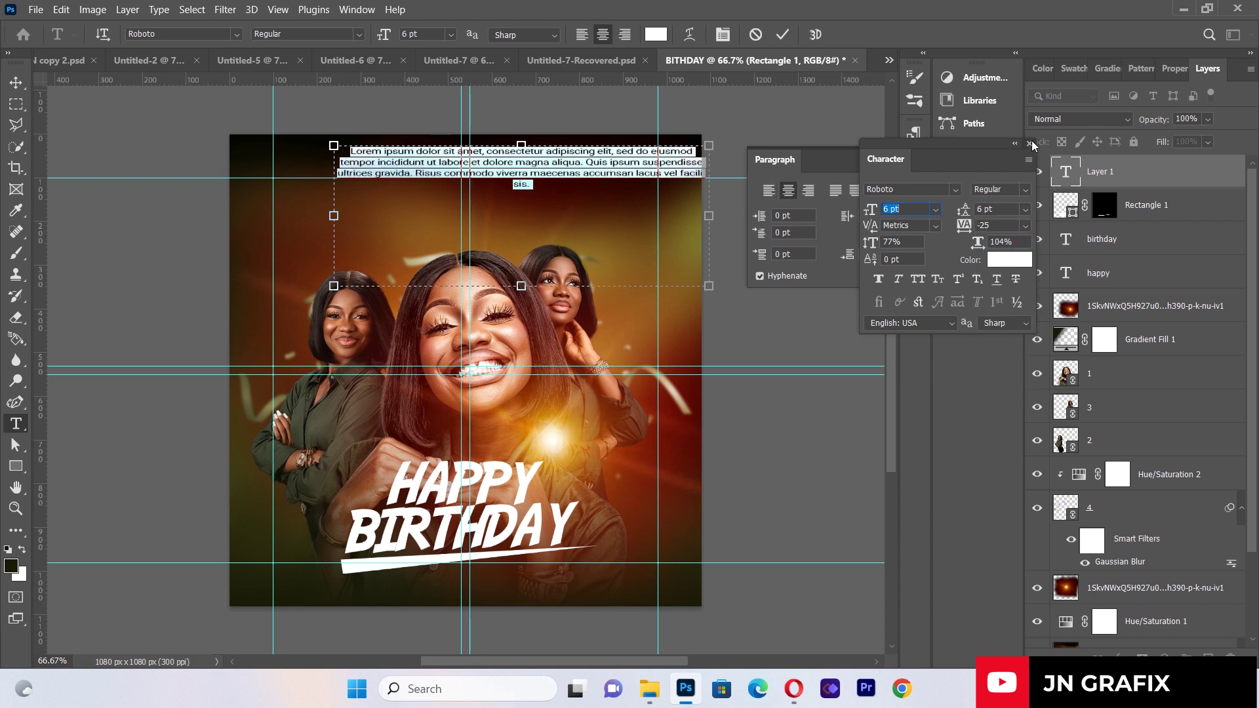
click(1029, 143)
click(950, 143)
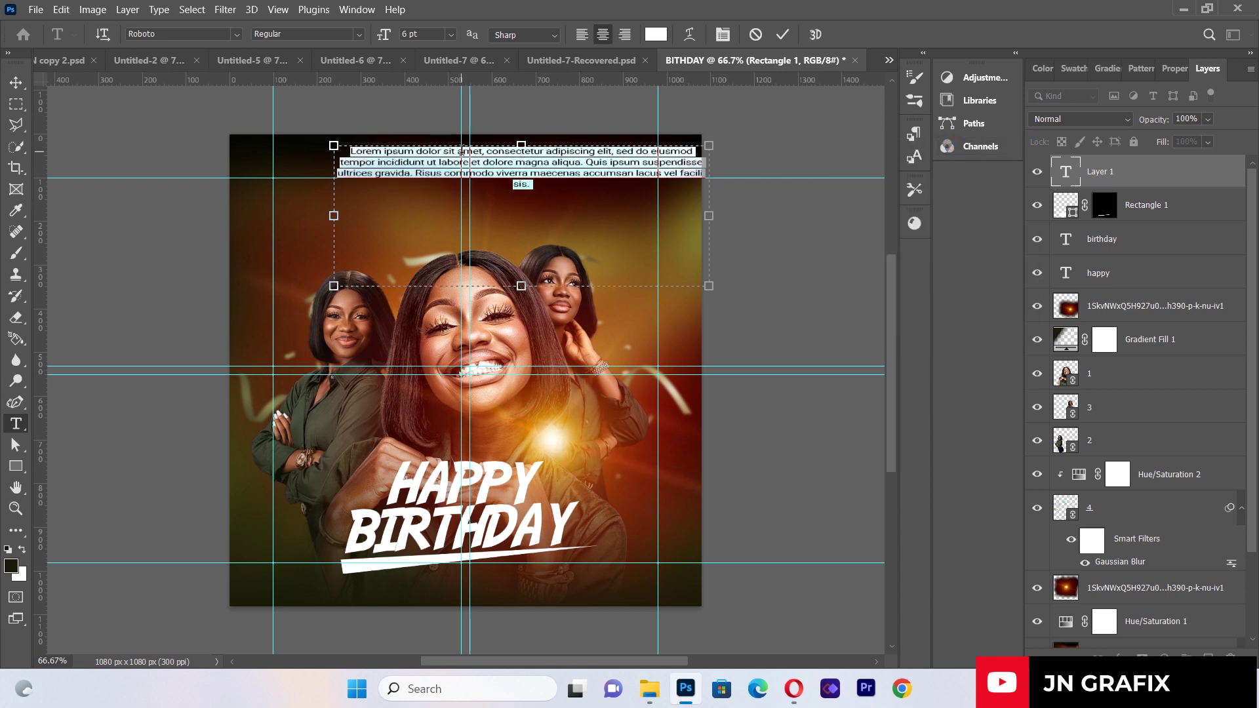
Step: Narrow the paragraph box from both sides and shift it down-left
mouse_move(334, 217)
mouse_down()
mouse_move(358, 216)
mouse_move(346, 216)
mouse_up()
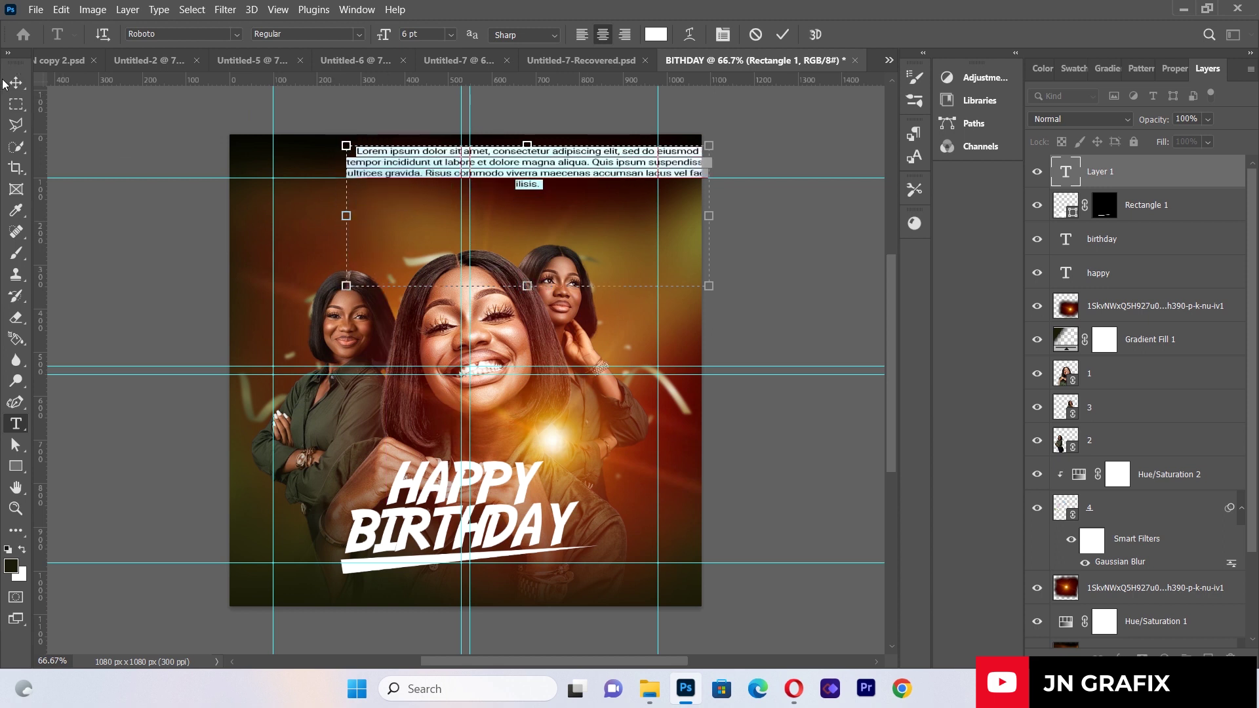
click(16, 82)
drag(486, 170, 443, 204)
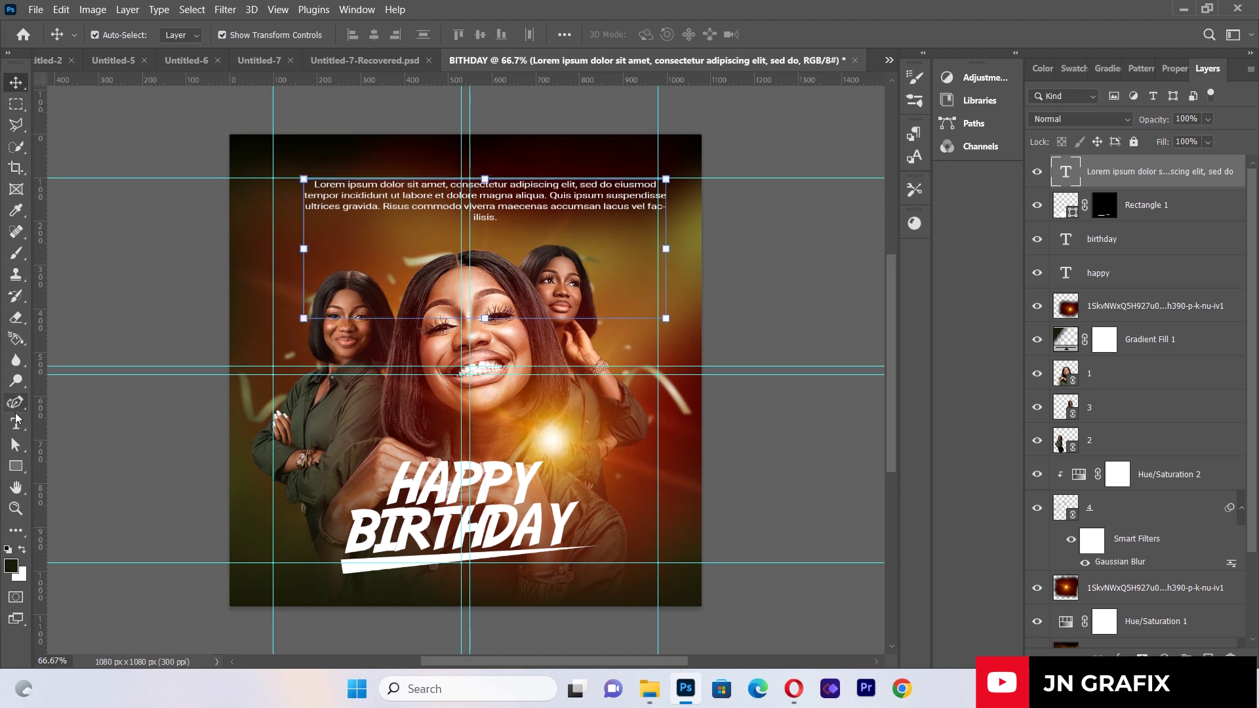
click(15, 423)
click(426, 205)
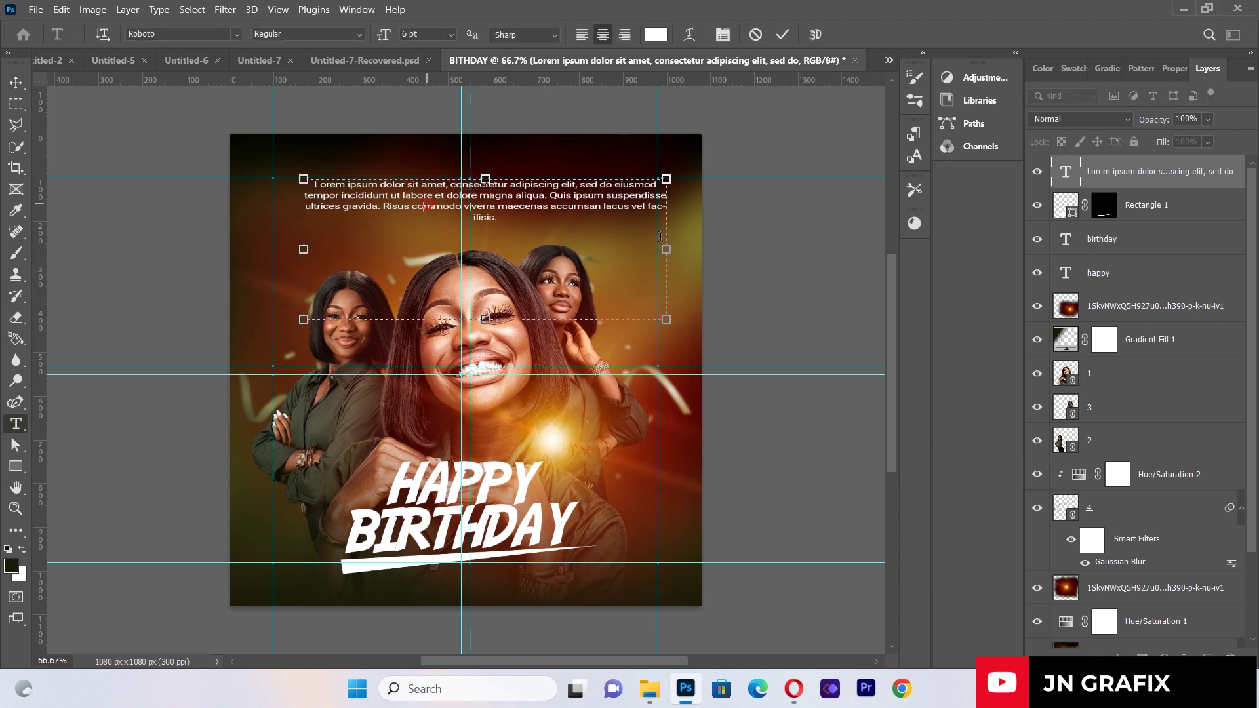
drag(668, 256, 616, 250)
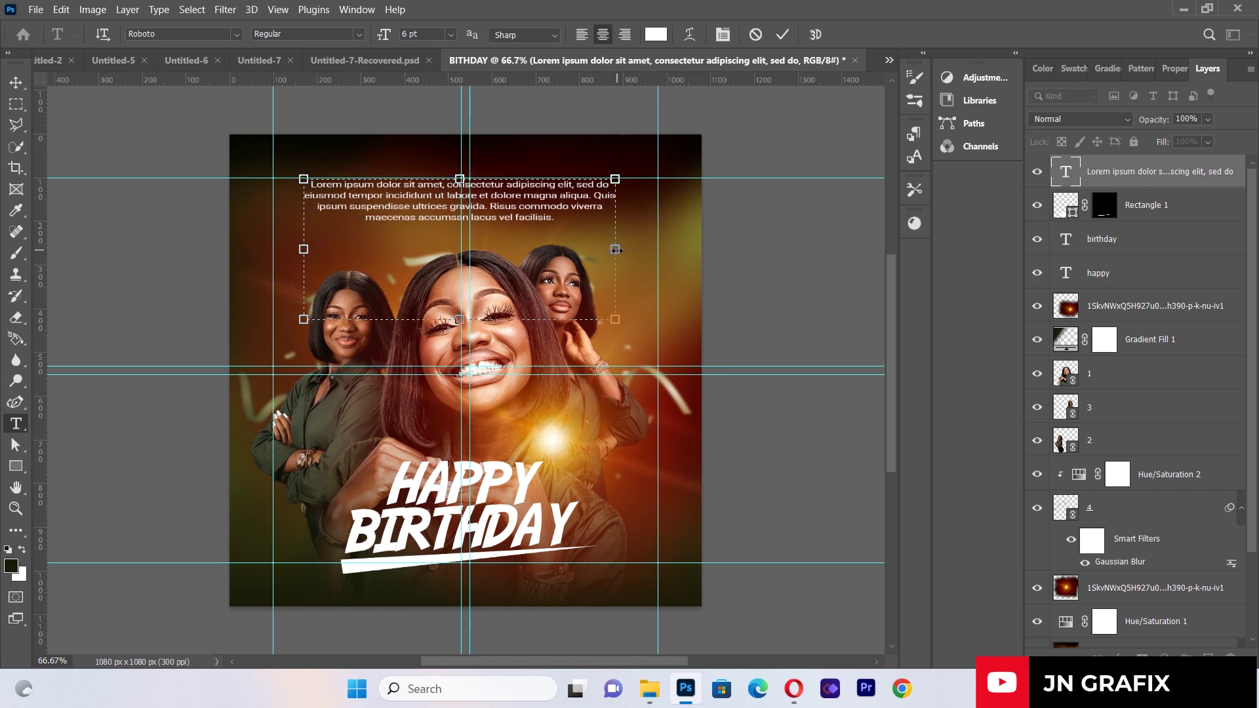
click(23, 84)
Step: Center the paragraph near the top, just above the women's heads
drag(393, 190, 413, 202)
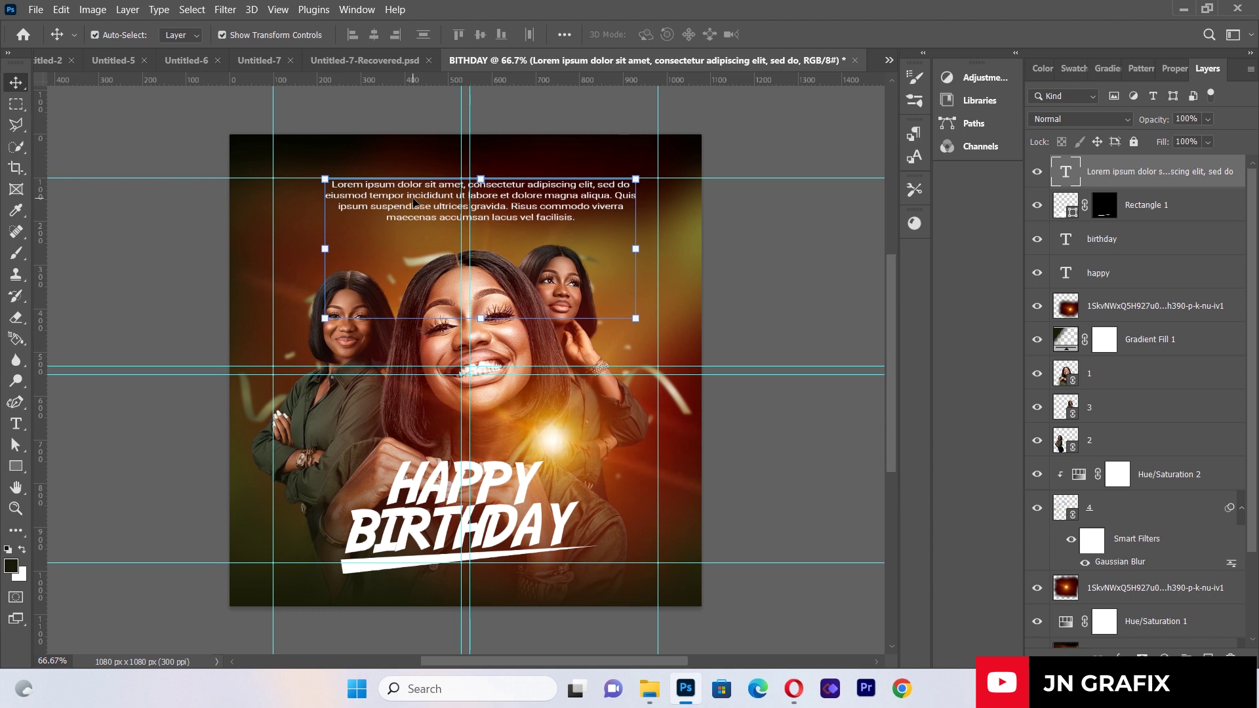
drag(414, 201, 415, 208)
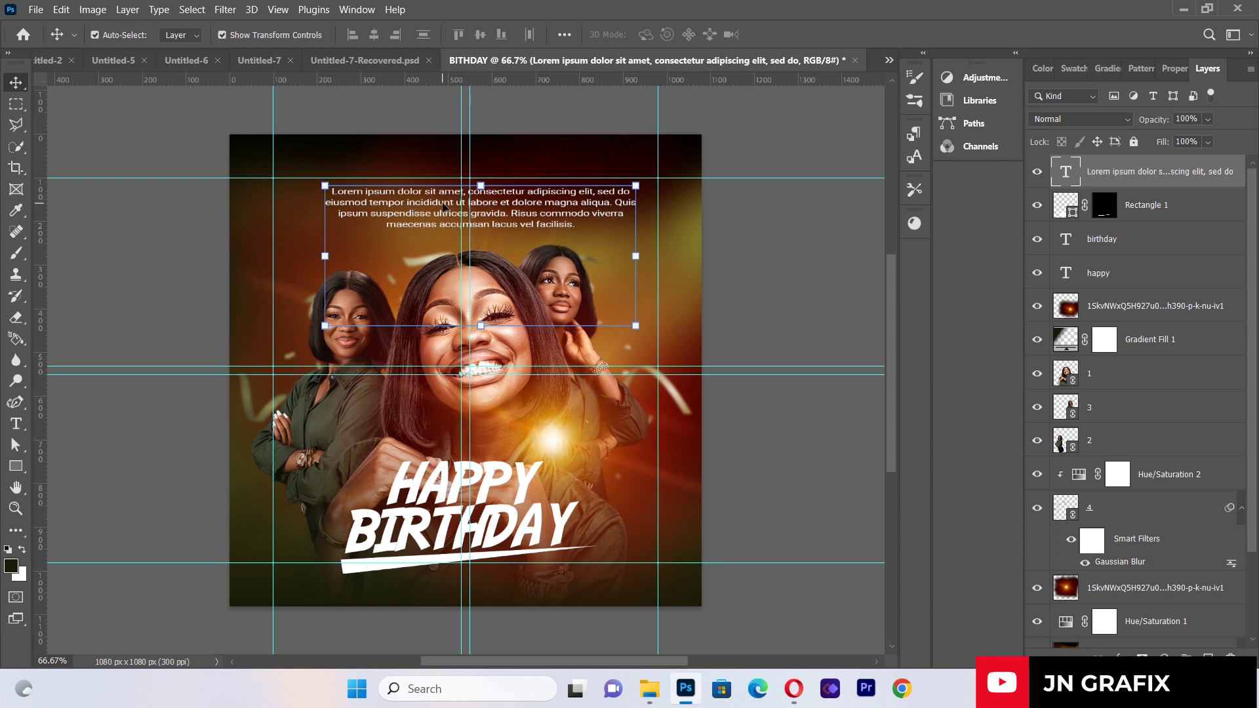
key(Down)
key(Down)
key(Down)
key(Down)
key(Down)
key(Down)
key(Left)
key(Left)
key(Left)
key(Left)
key(Left)
key(Left)
key(Left)
key(Left)
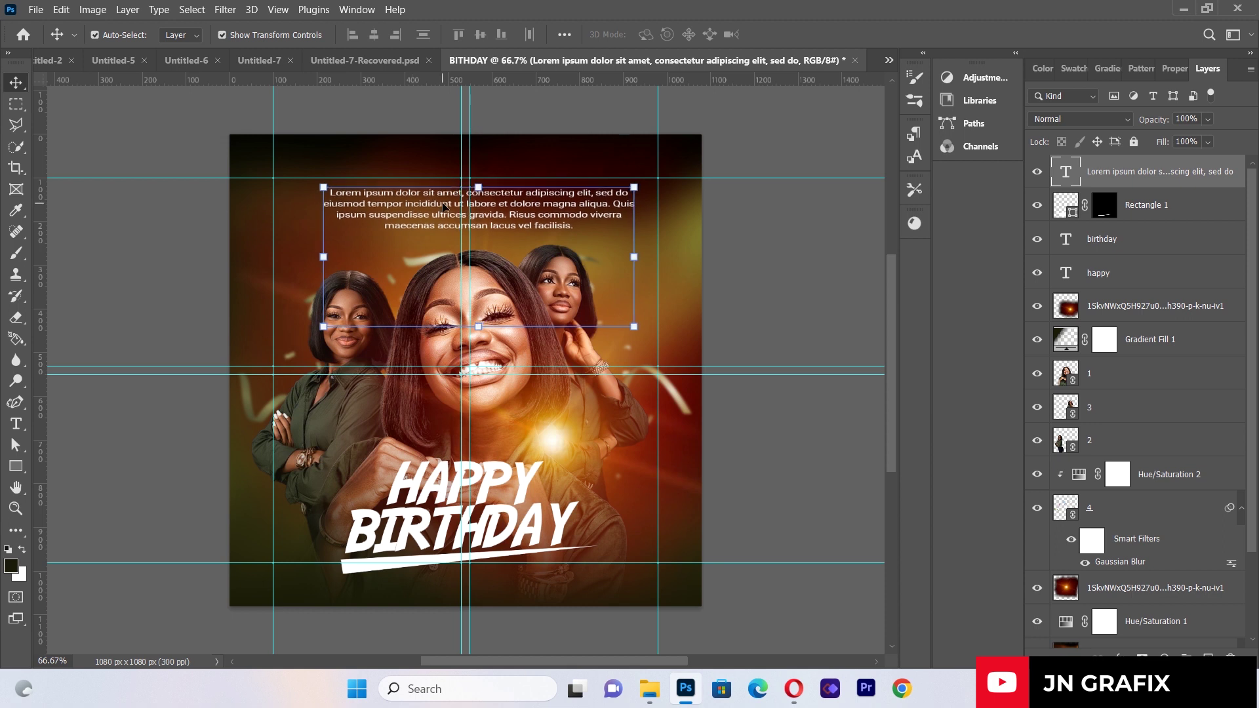
key(Down)
key(Down)
key(Left)
key(Left)
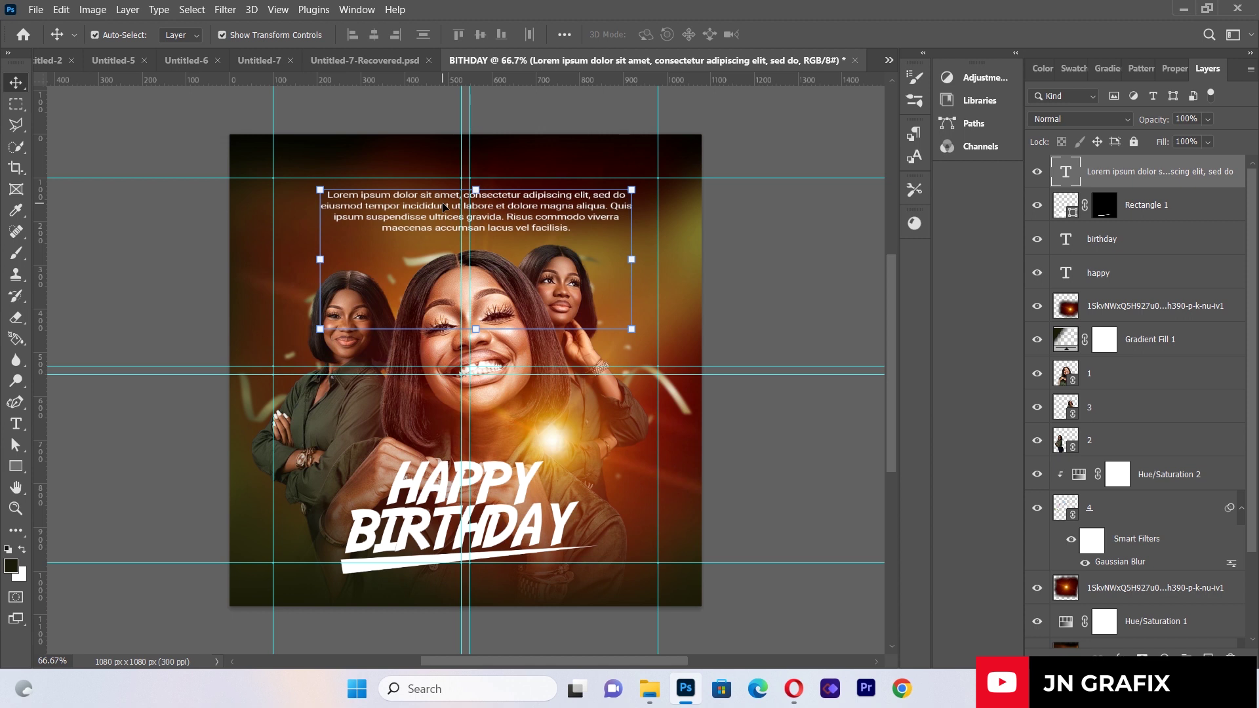
click(115, 269)
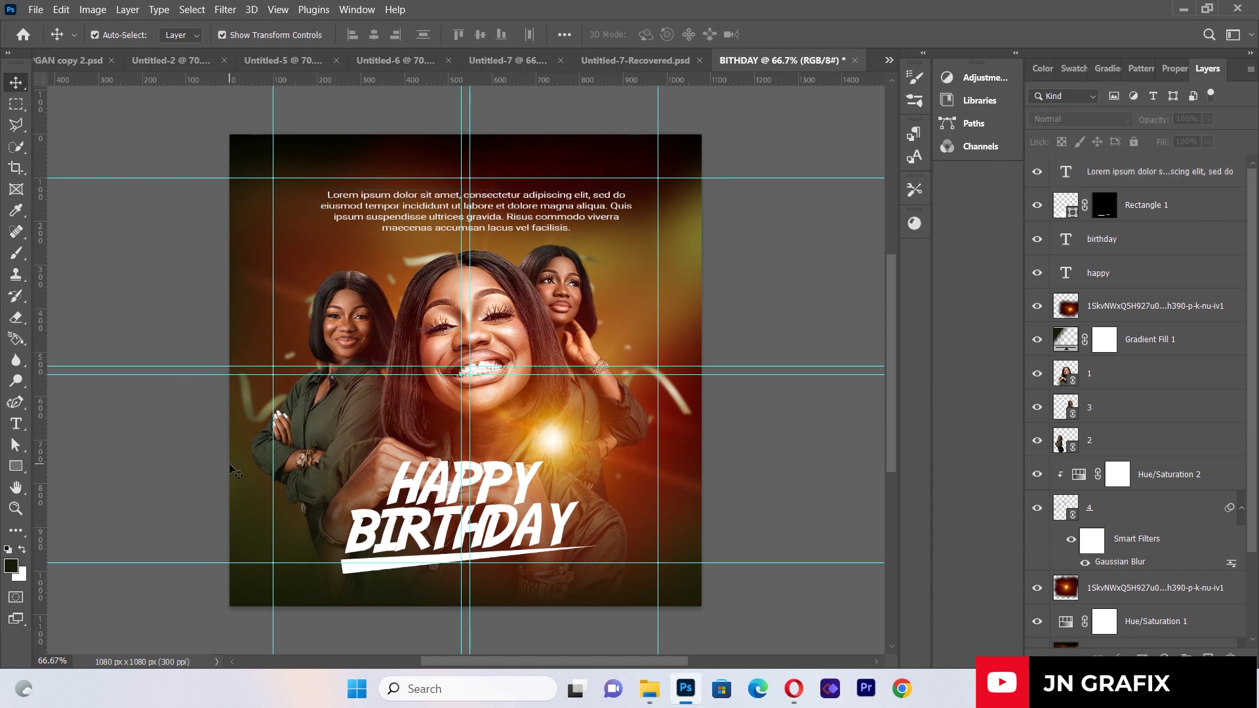
Step: Add a text box near the top containing the birthday person's name
key(t)
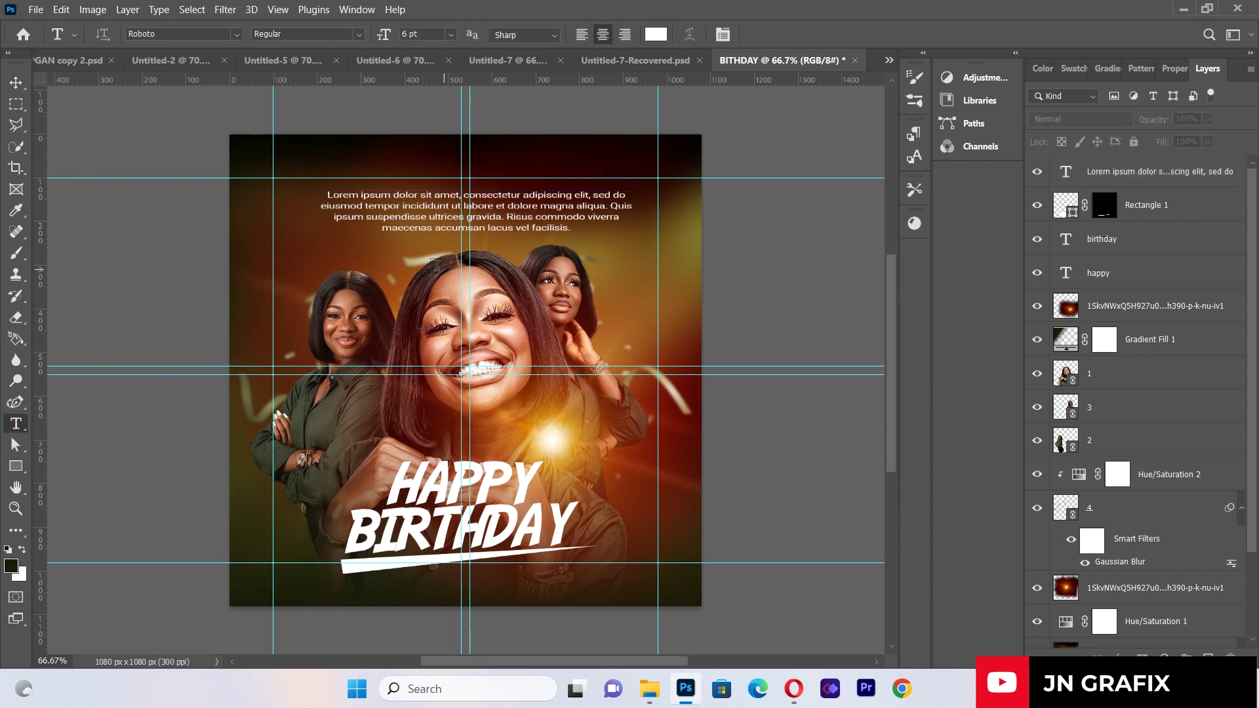
drag(321, 145, 649, 209)
key(BackSpace)
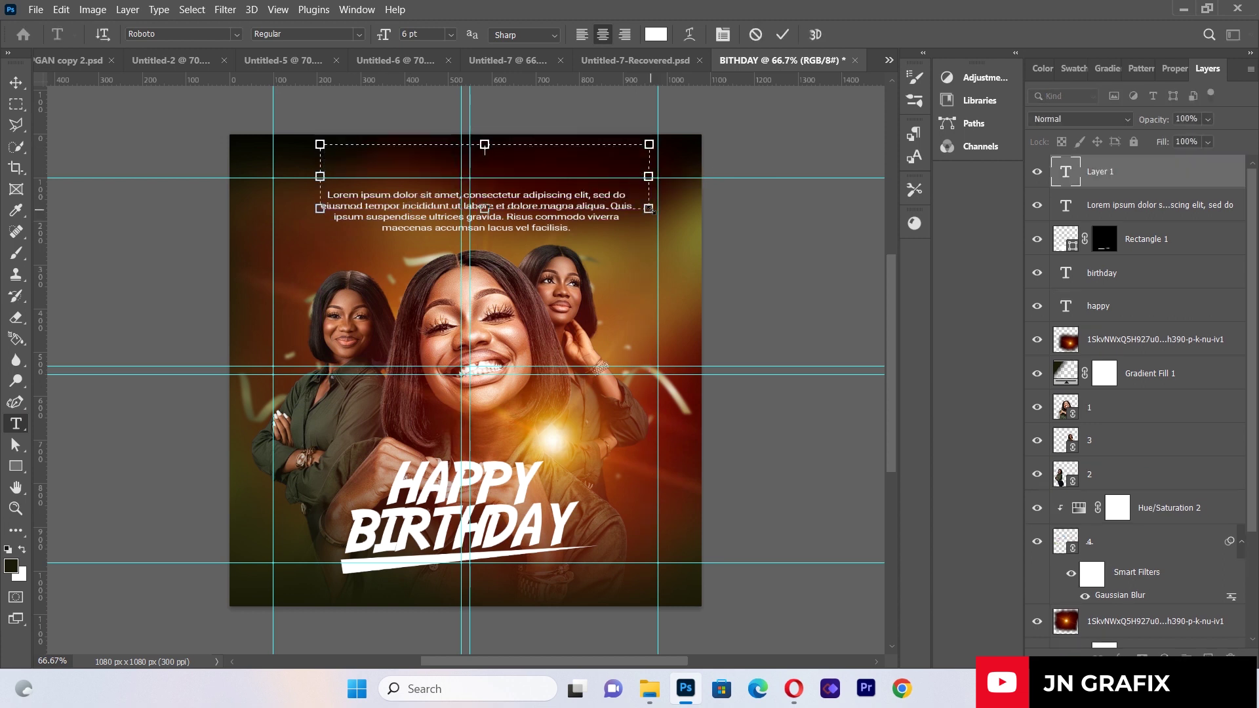
key(ctrl+a)
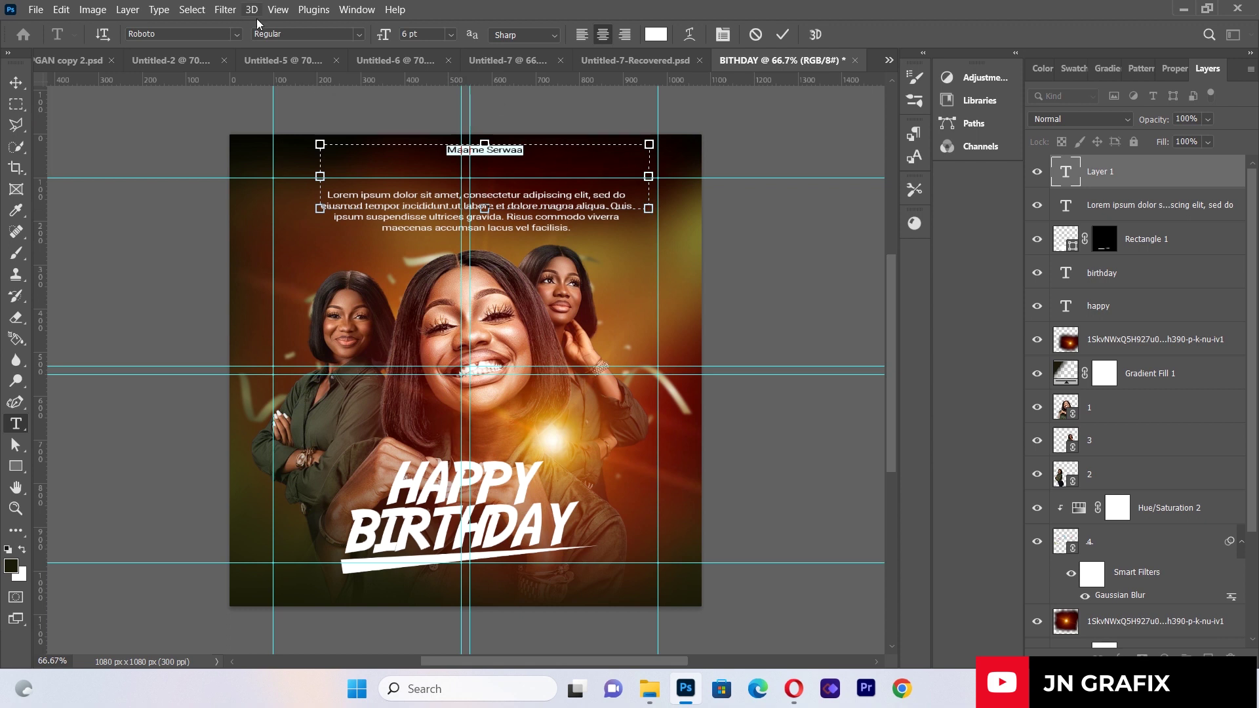
Step: Set the name text to the dearJoe4 script font at 14 pt
click(238, 36)
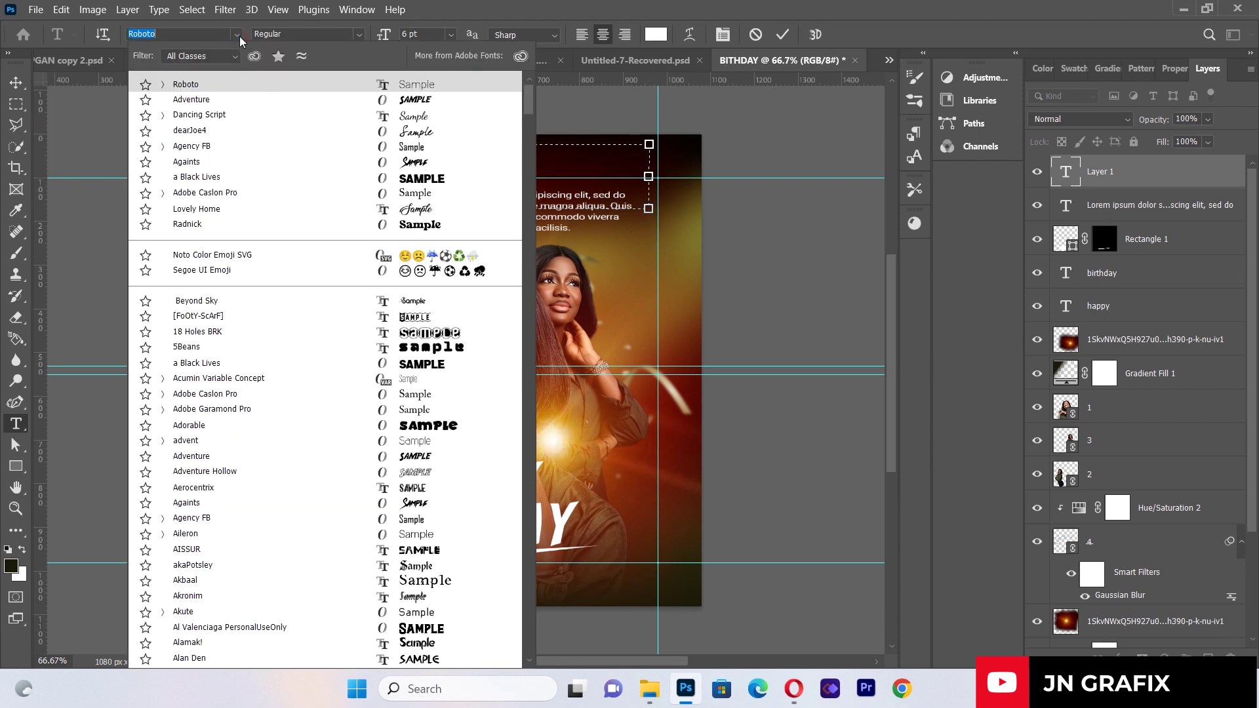
click(229, 128)
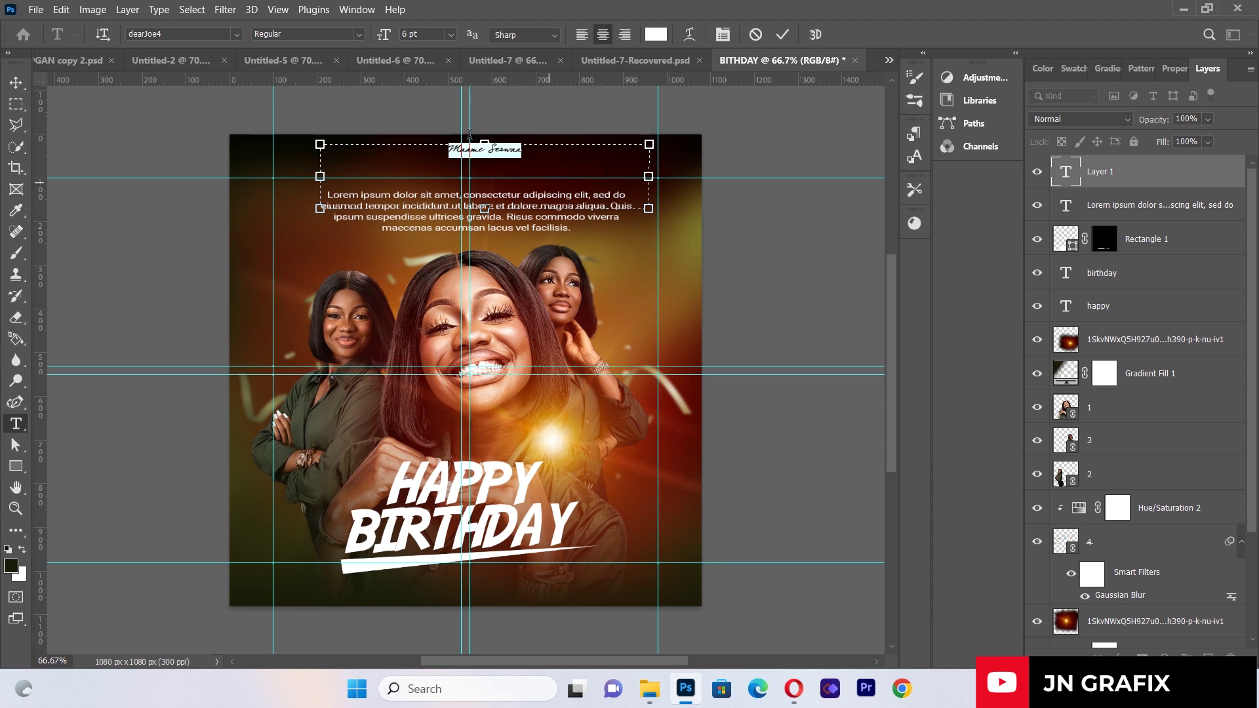
click(451, 34)
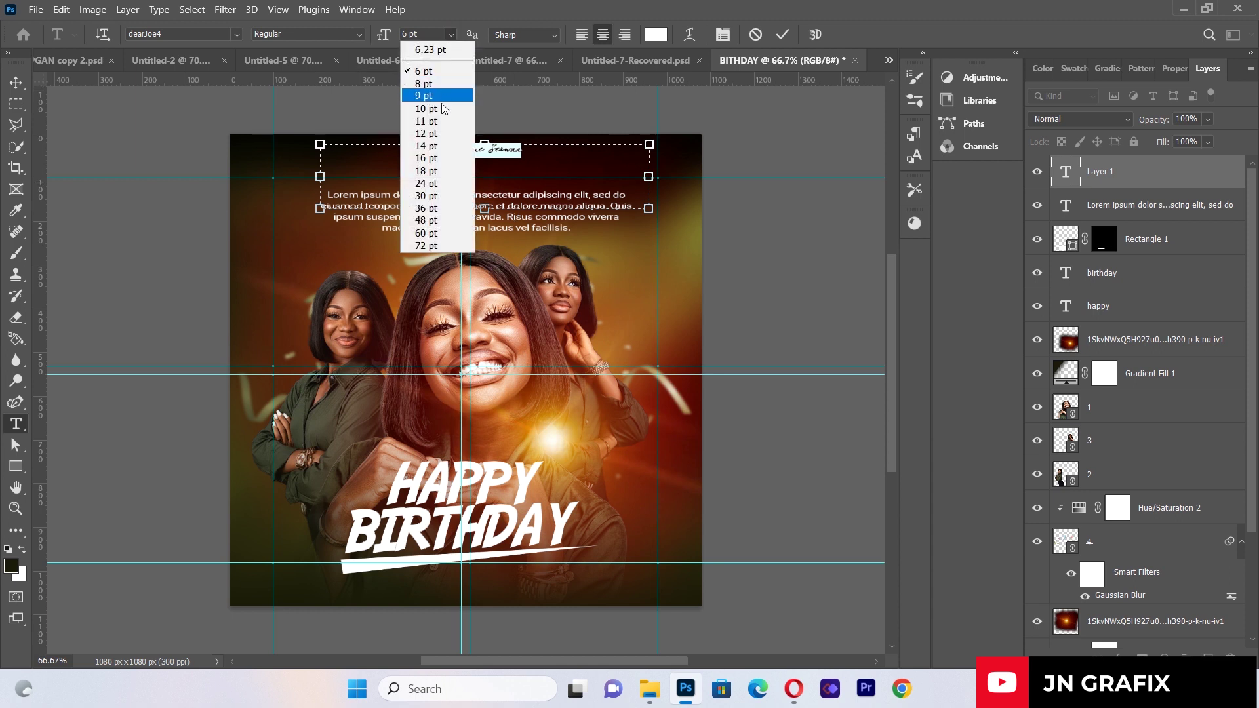
click(433, 109)
click(451, 35)
click(443, 147)
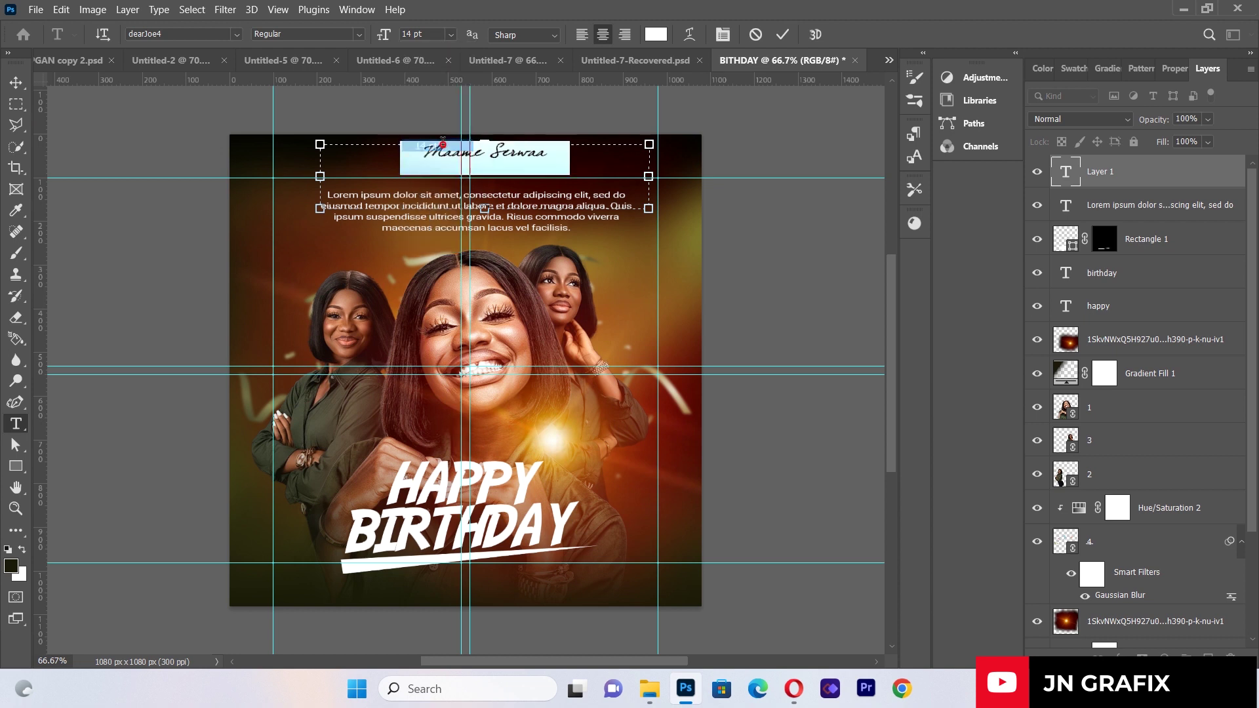
click(25, 86)
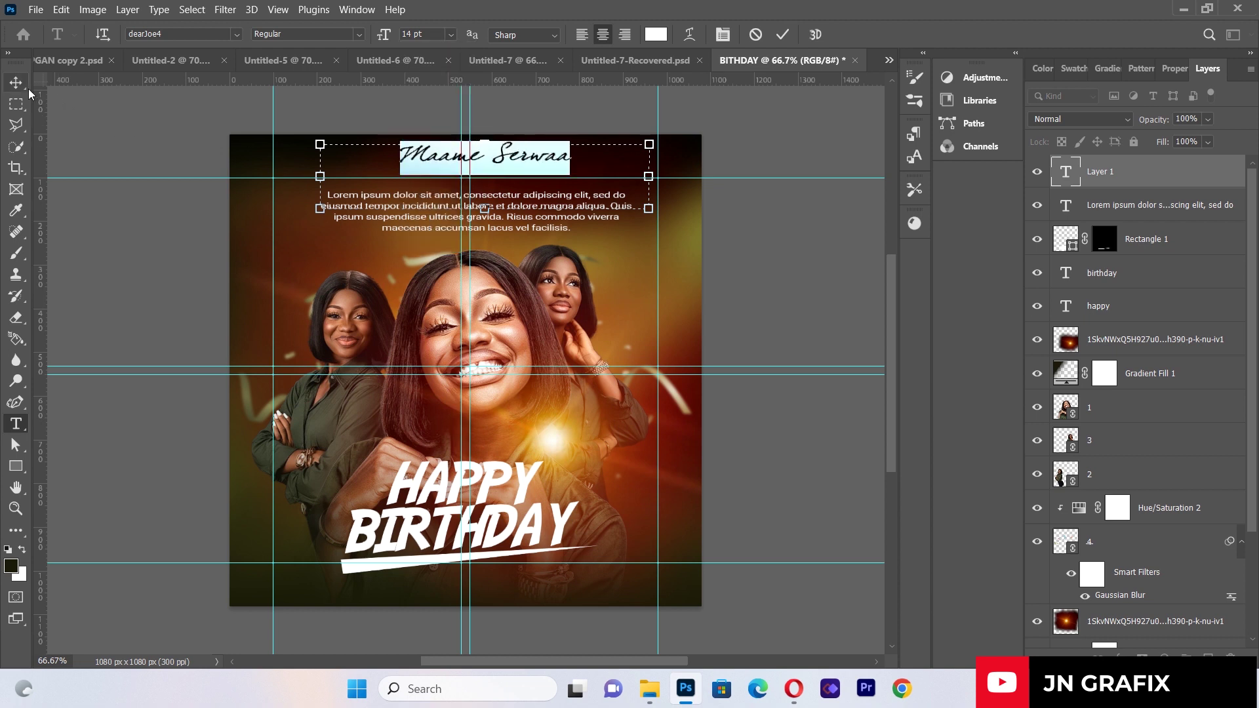
Step: Position the name just above the lorem paragraph
click(72, 223)
drag(530, 163, 516, 181)
key(Down)
key(Down)
key(Down)
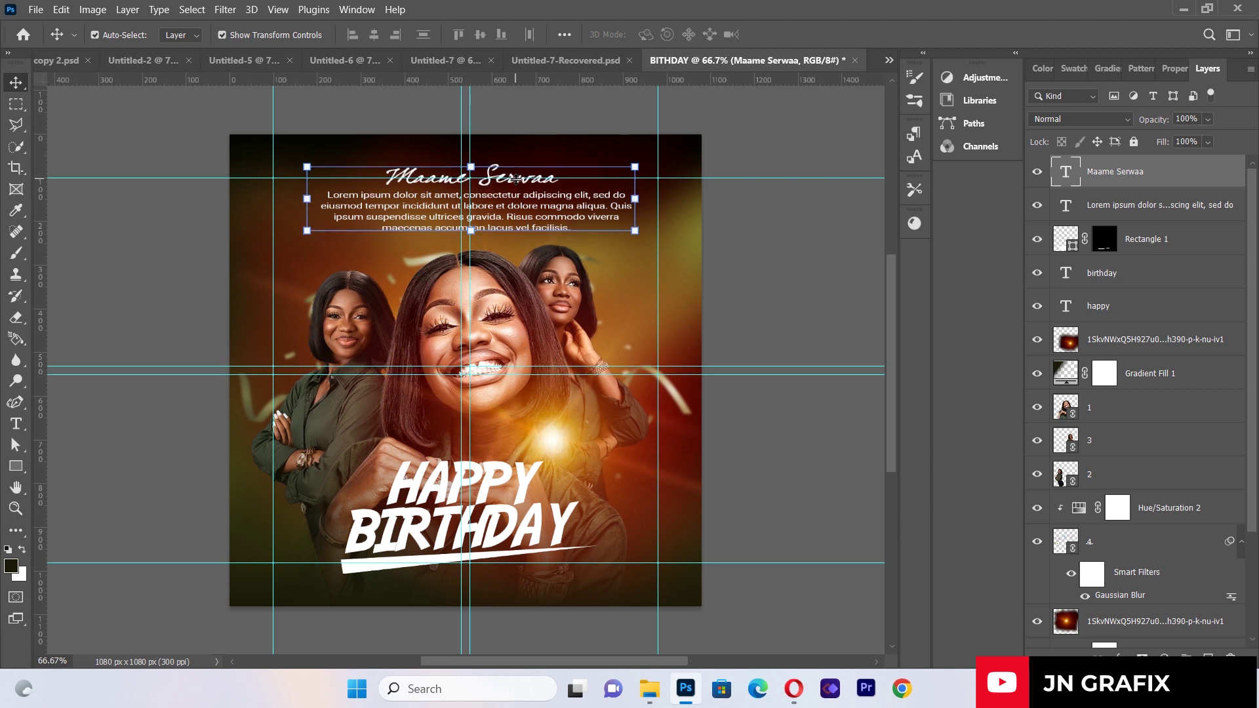
key(Left)
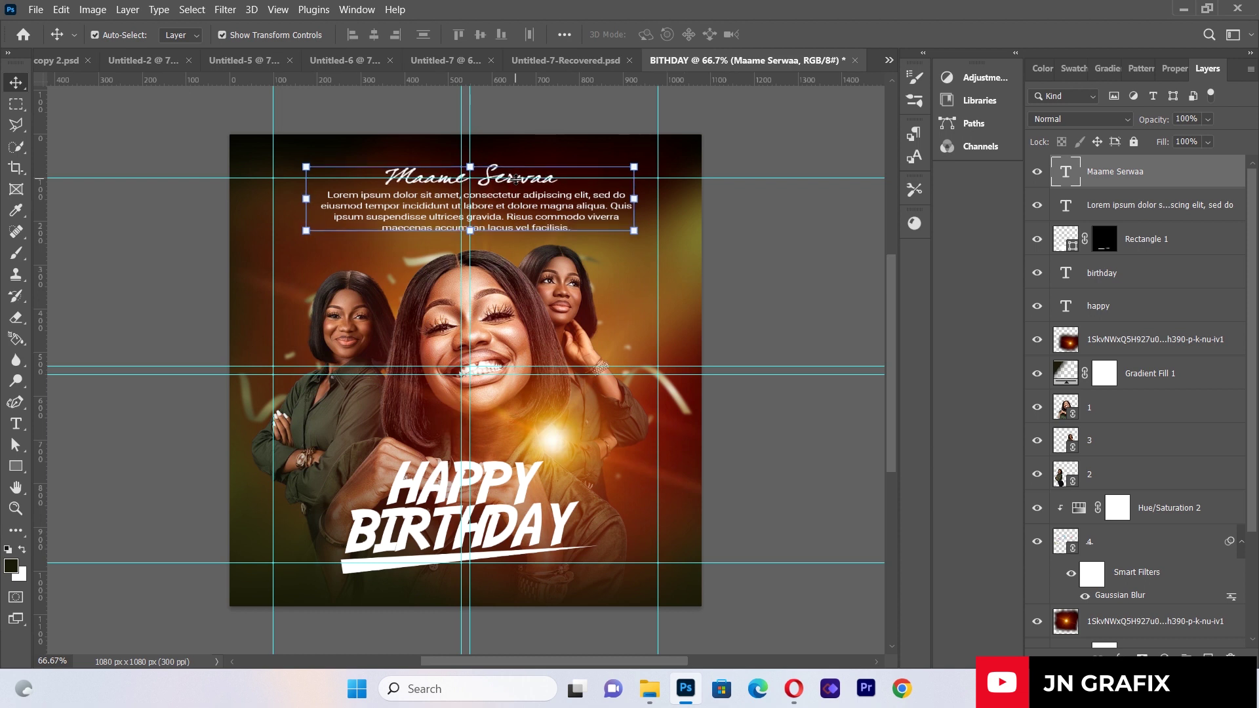
click(793, 270)
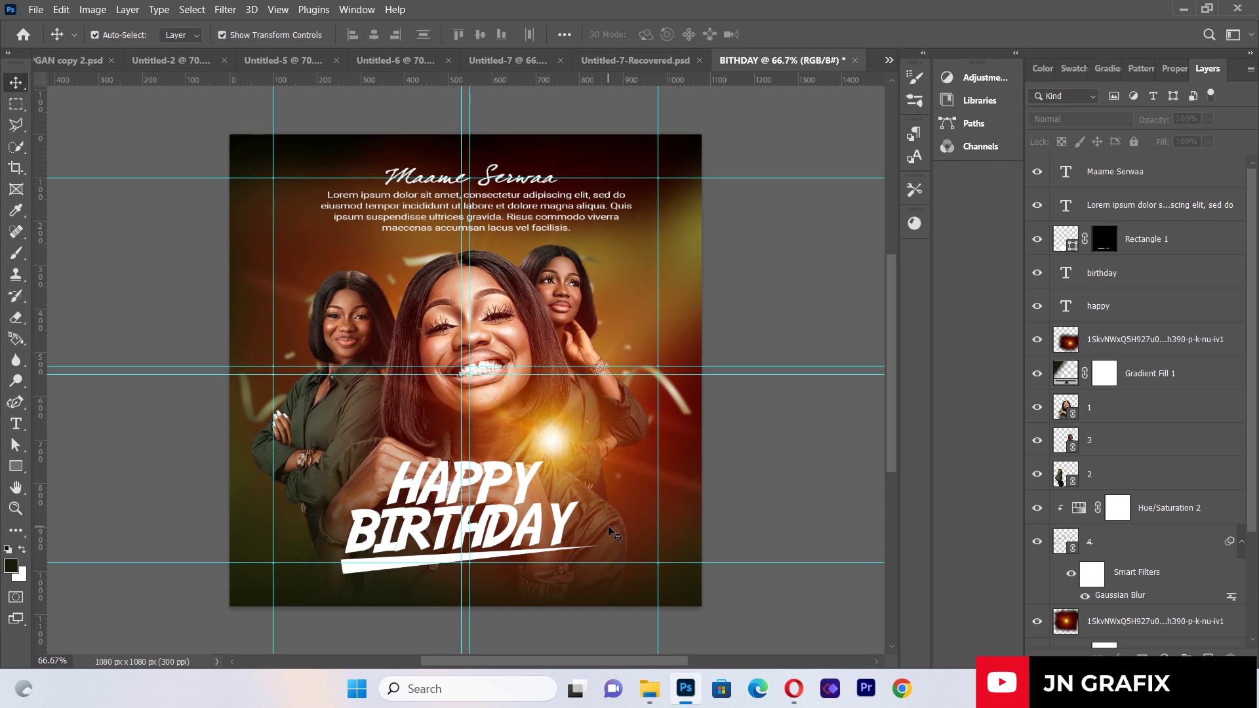
Step: Add a text box beside the right-hand woman with 'PLUS' / 'ONE' in Adventure font
click(16, 424)
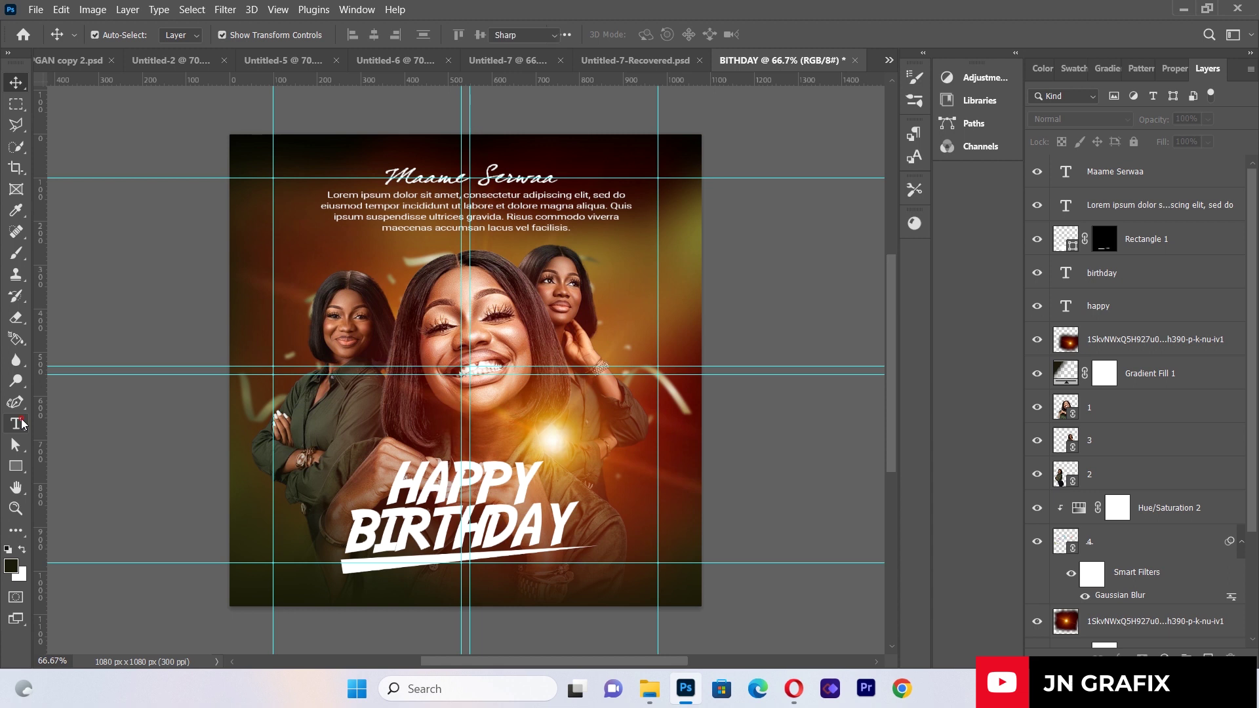
drag(519, 278, 679, 421)
key(BackSpace)
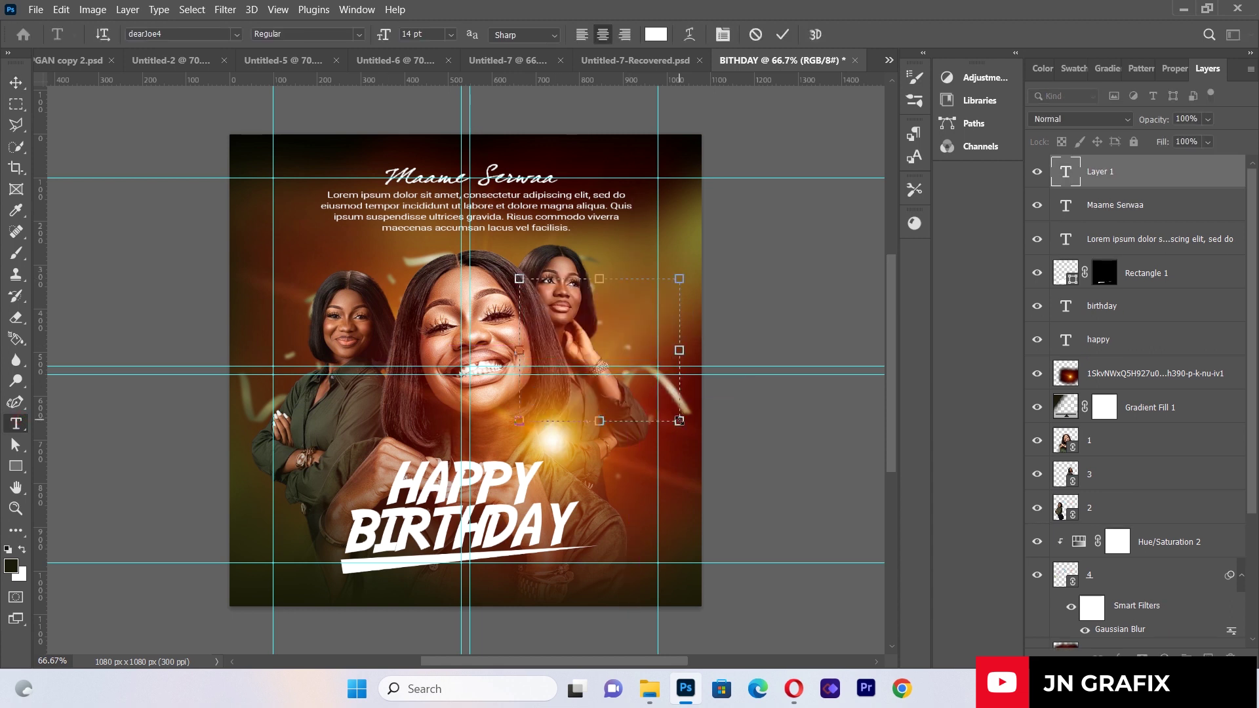
click(234, 34)
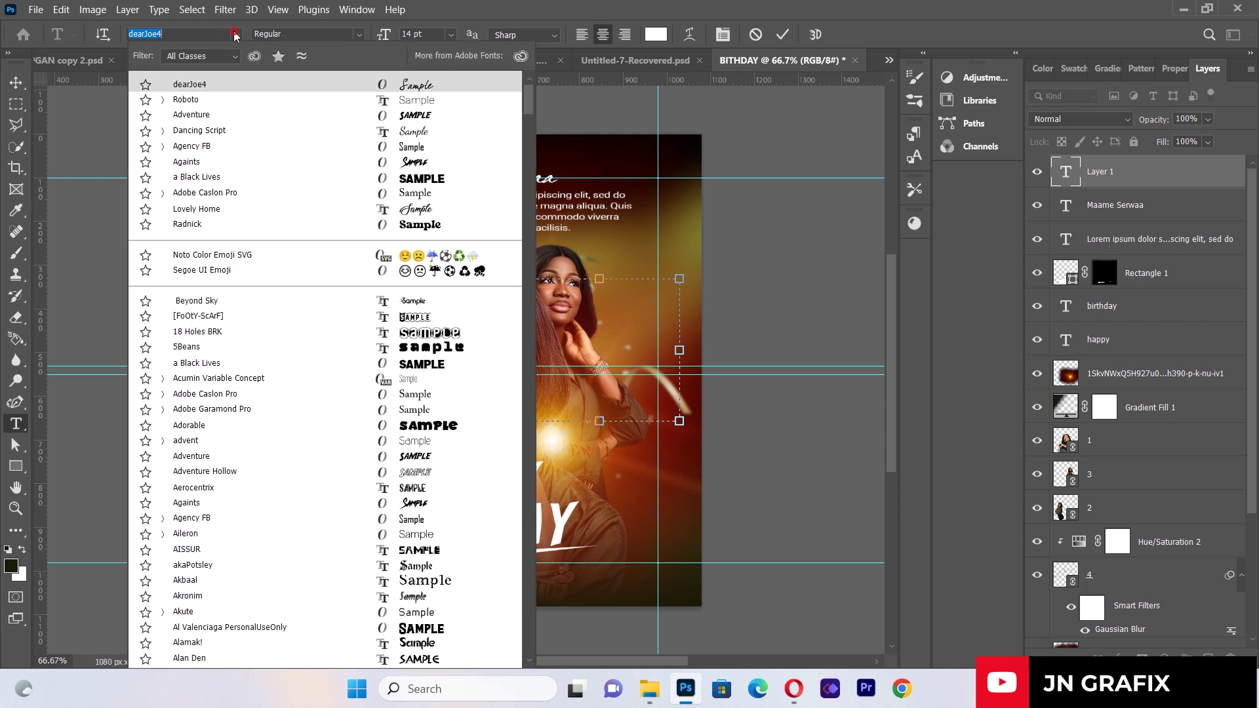
click(230, 117)
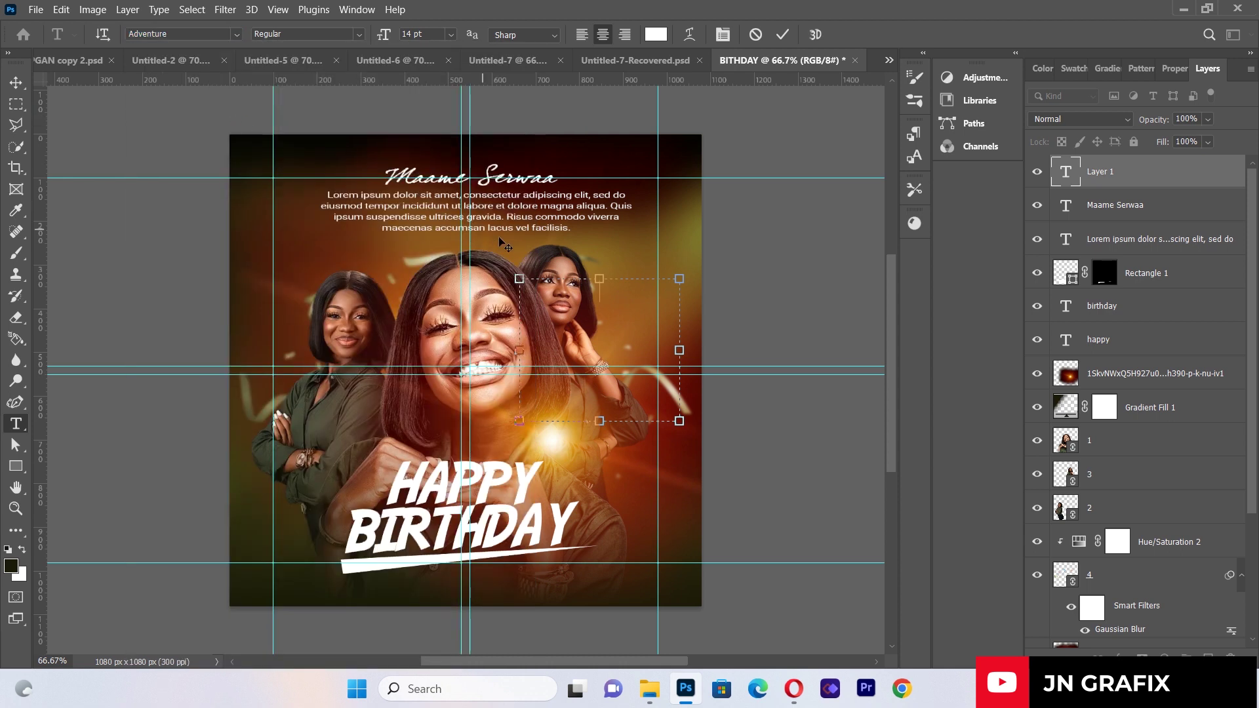
text(PLUS O)
key(BackSpace)
key(BackSpace)
key(Return)
text(ONE)
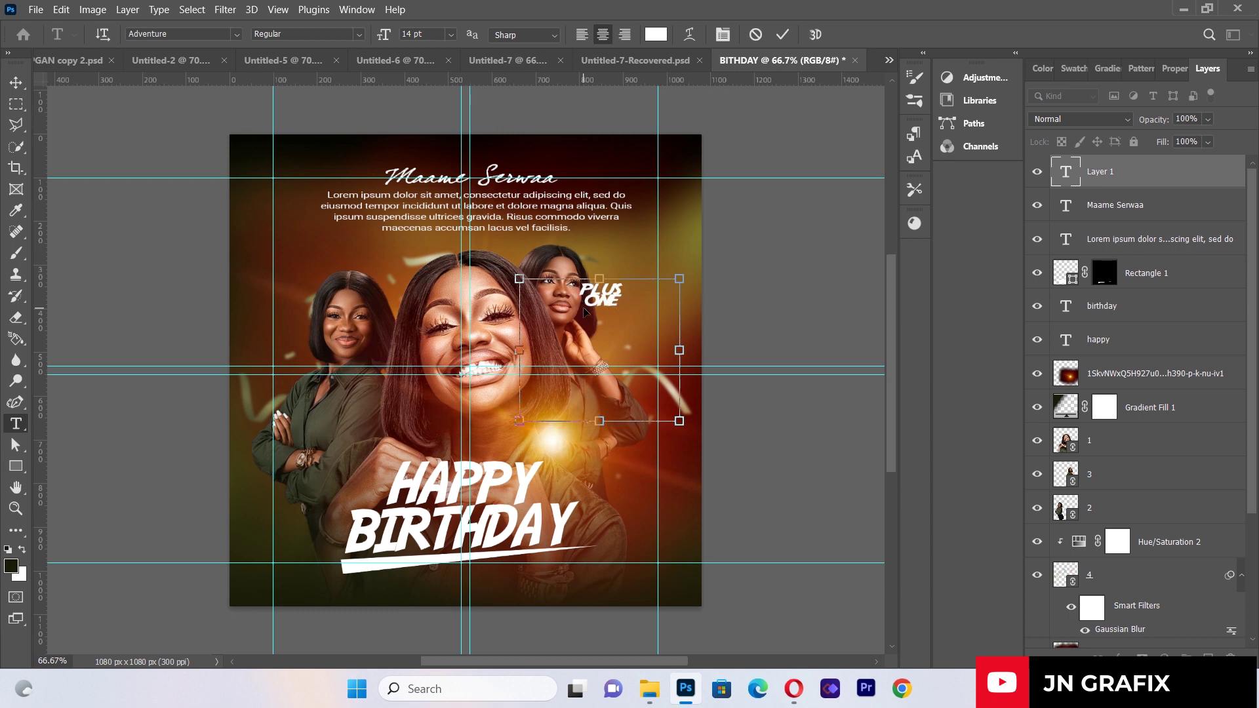
key(ctrl+a)
Step: Set the PLUS ONE tag's leading to 8 pt
click(722, 34)
click(992, 202)
click(1024, 209)
click(1001, 255)
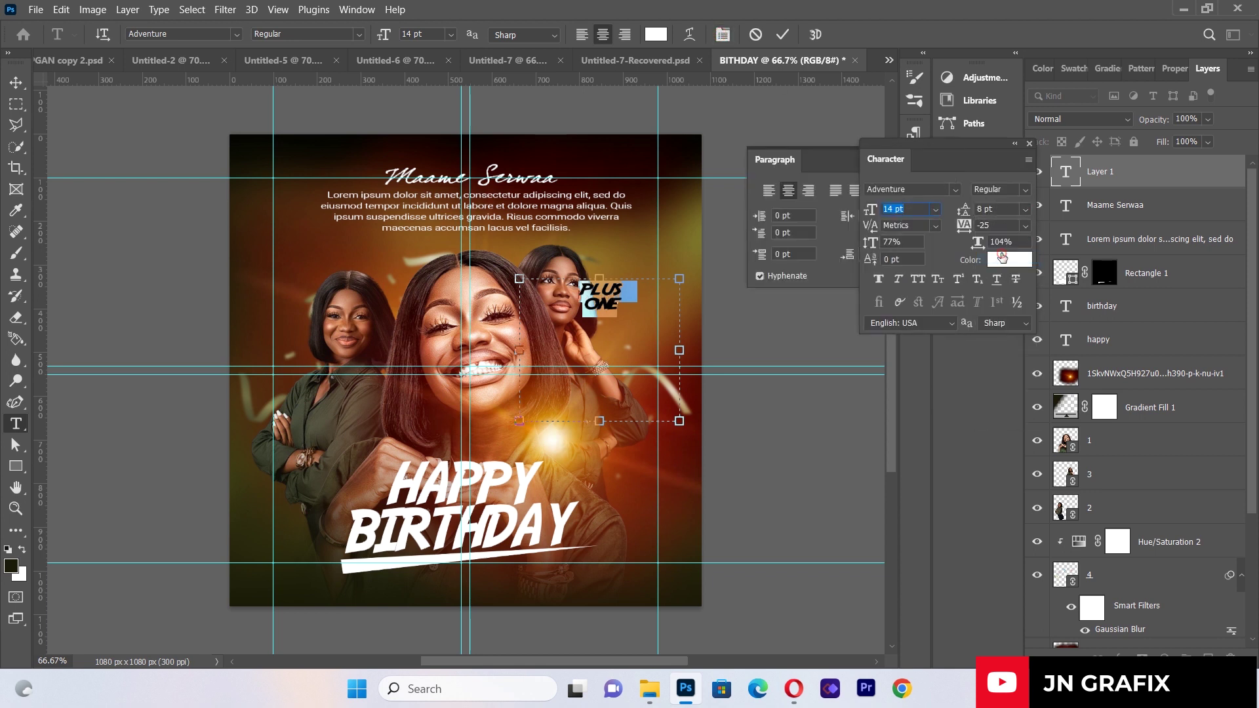
click(16, 82)
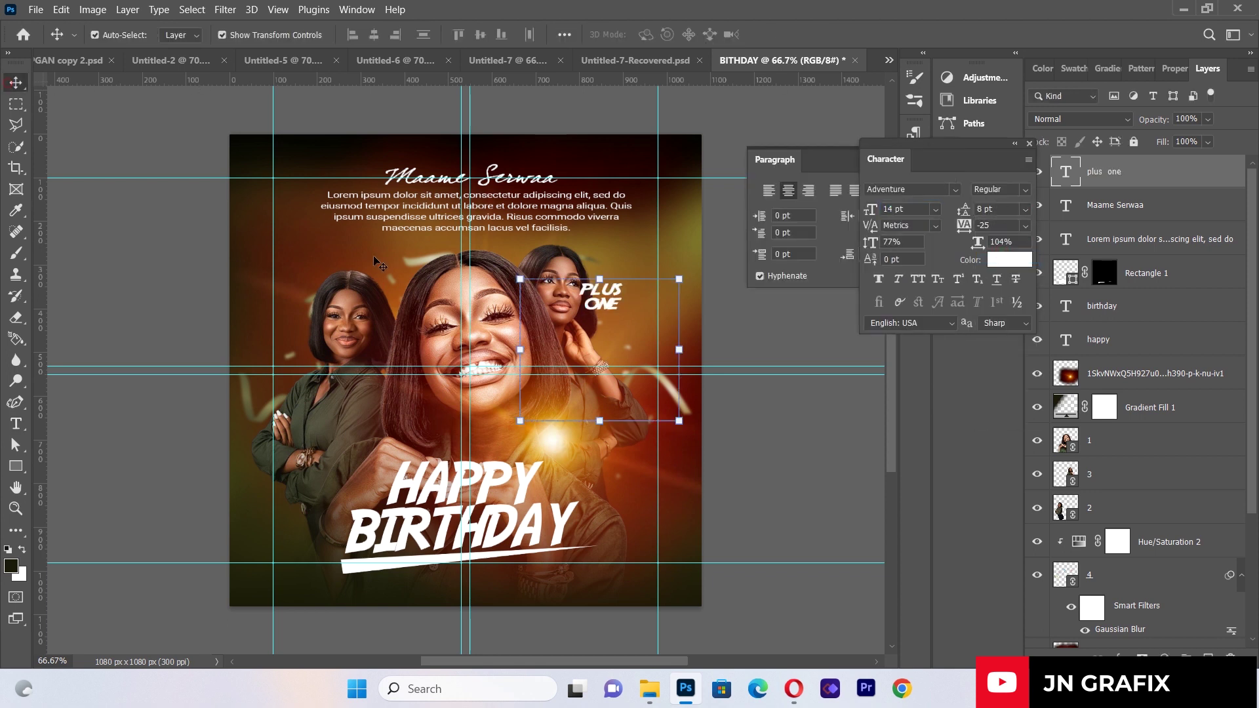
Step: Set the PLUS ONE tag's tracking to -5
click(17, 424)
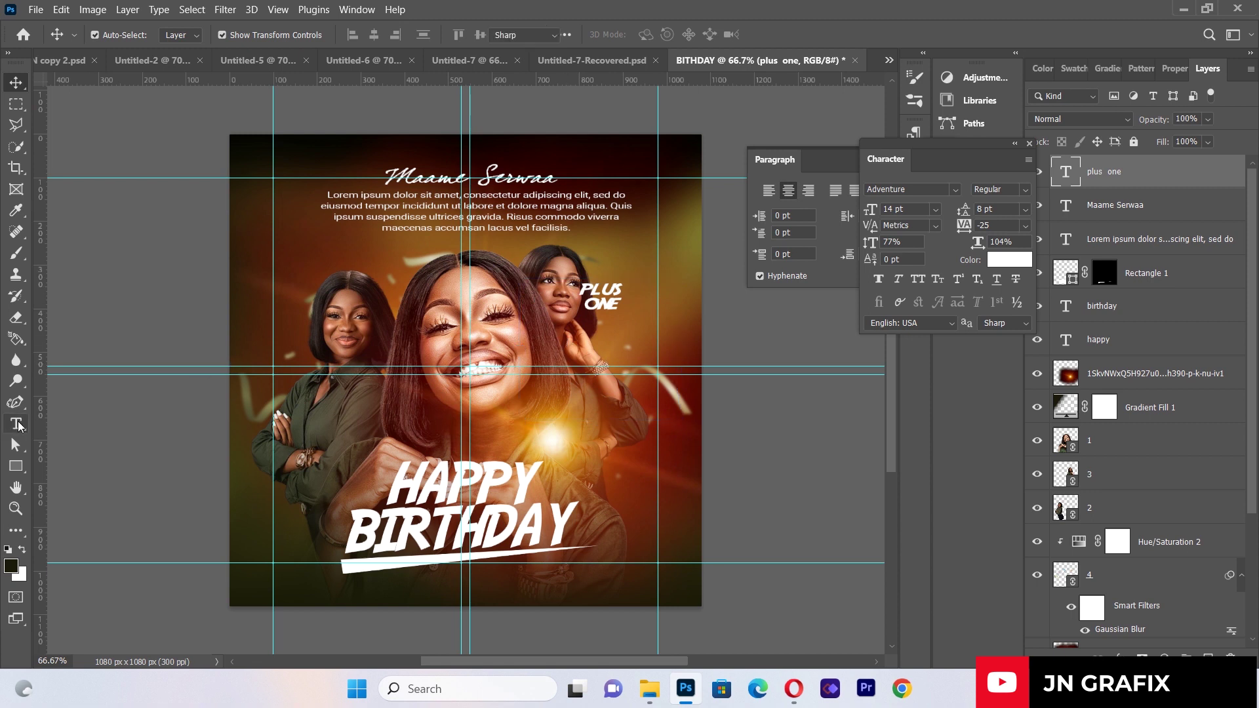
double_click(587, 302)
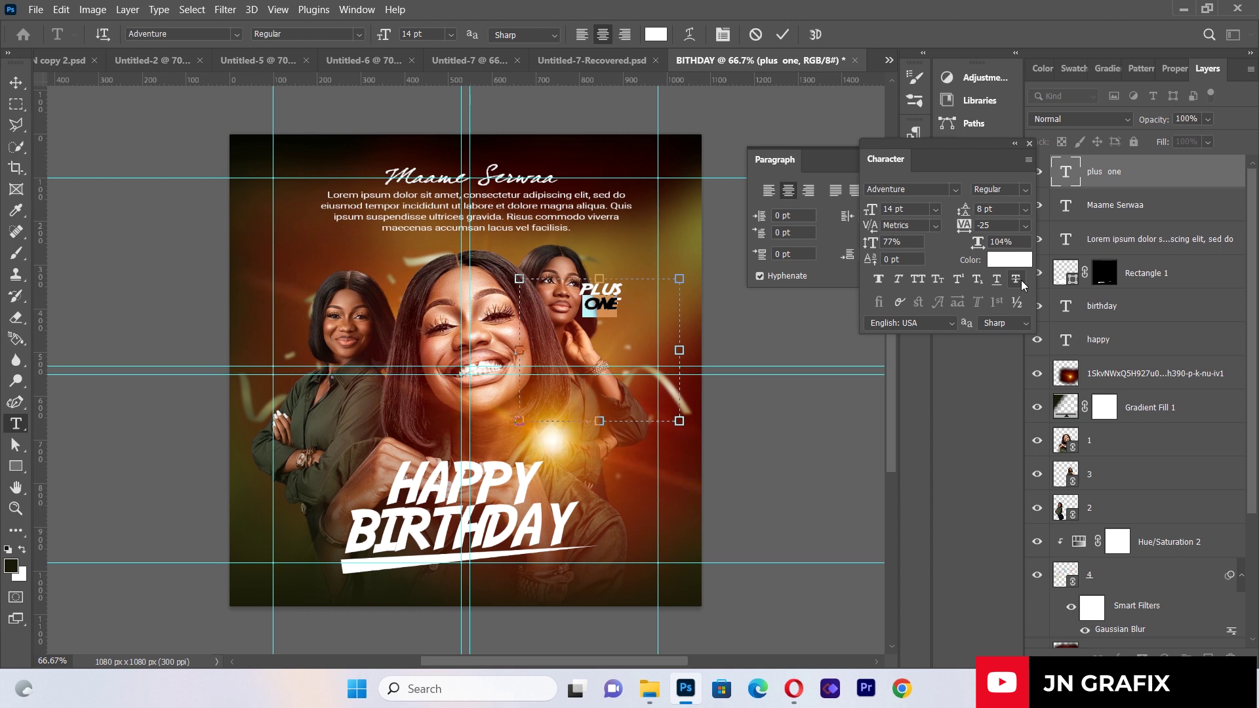
click(1026, 227)
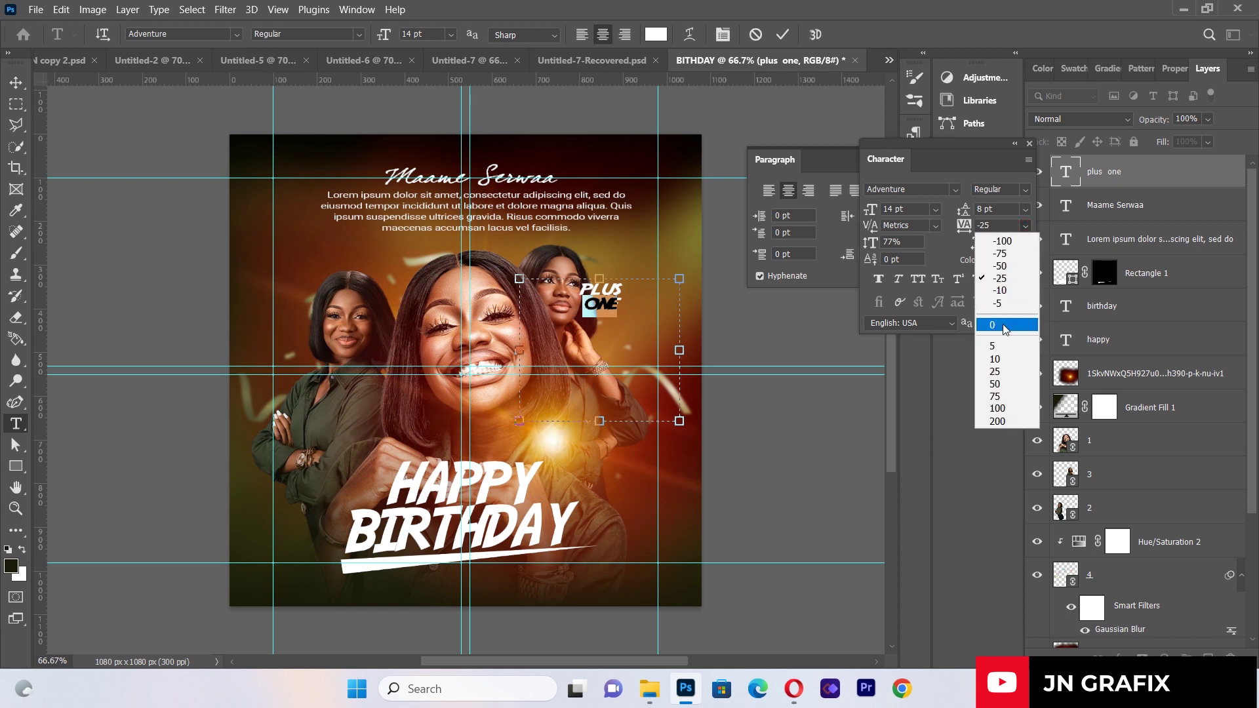
click(1006, 290)
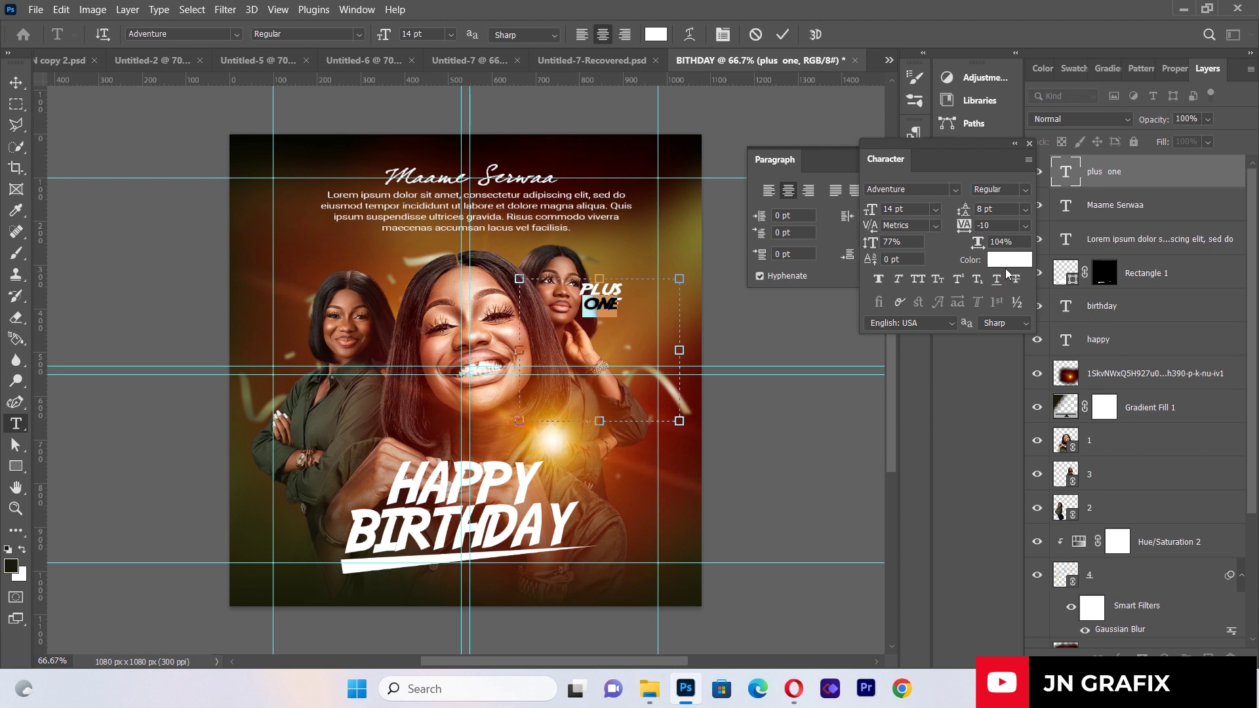
click(1024, 225)
click(1010, 303)
click(16, 83)
Step: Move the PLUS ONE tag up beside the right-hand woman's head
drag(607, 299, 640, 267)
click(1033, 143)
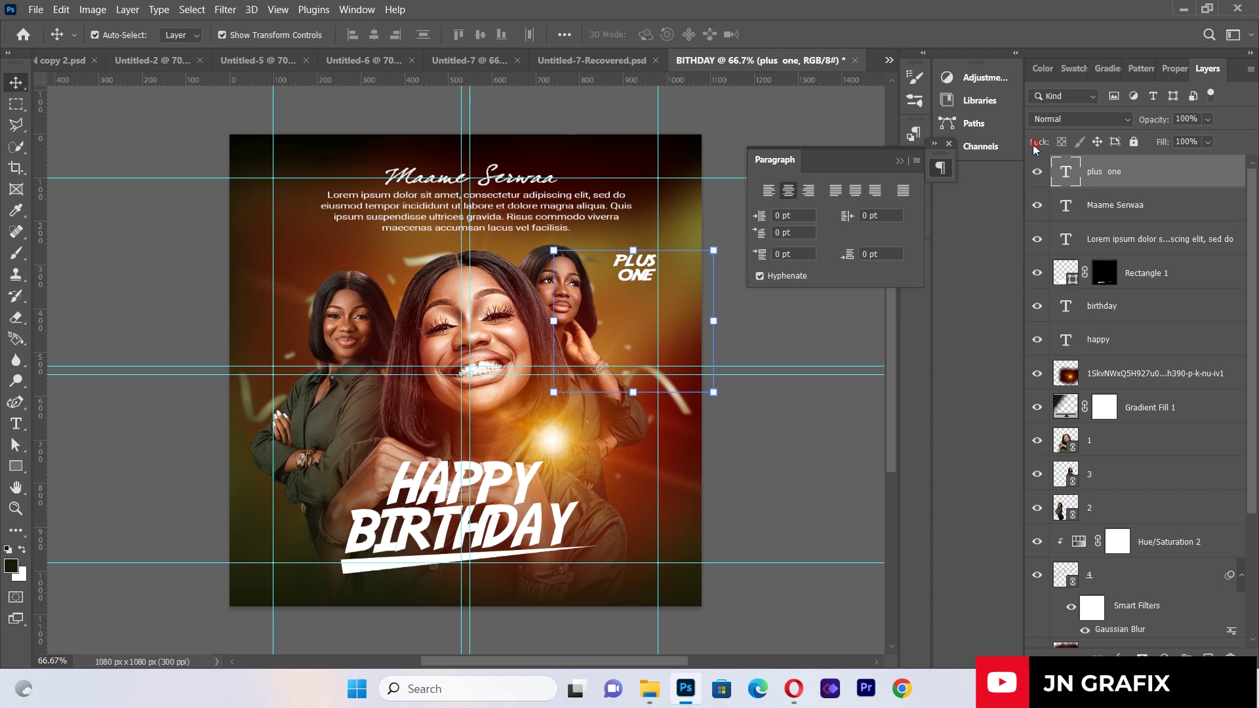
click(948, 144)
drag(635, 263, 625, 282)
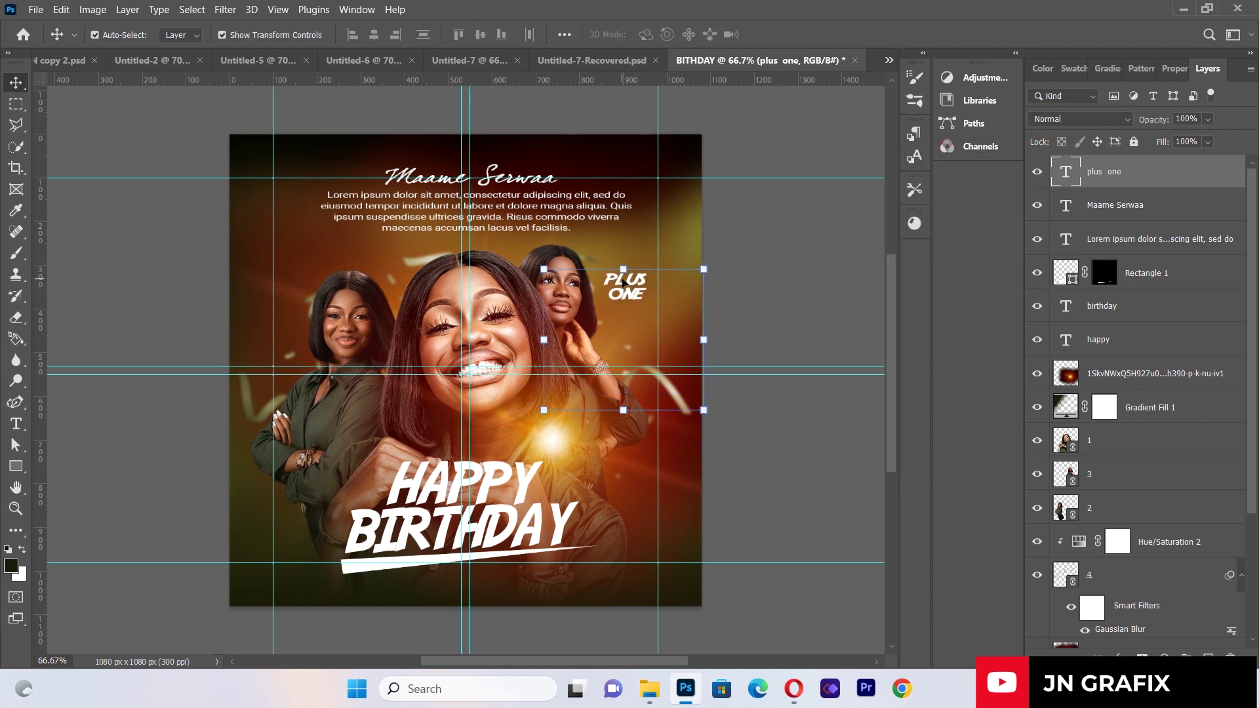